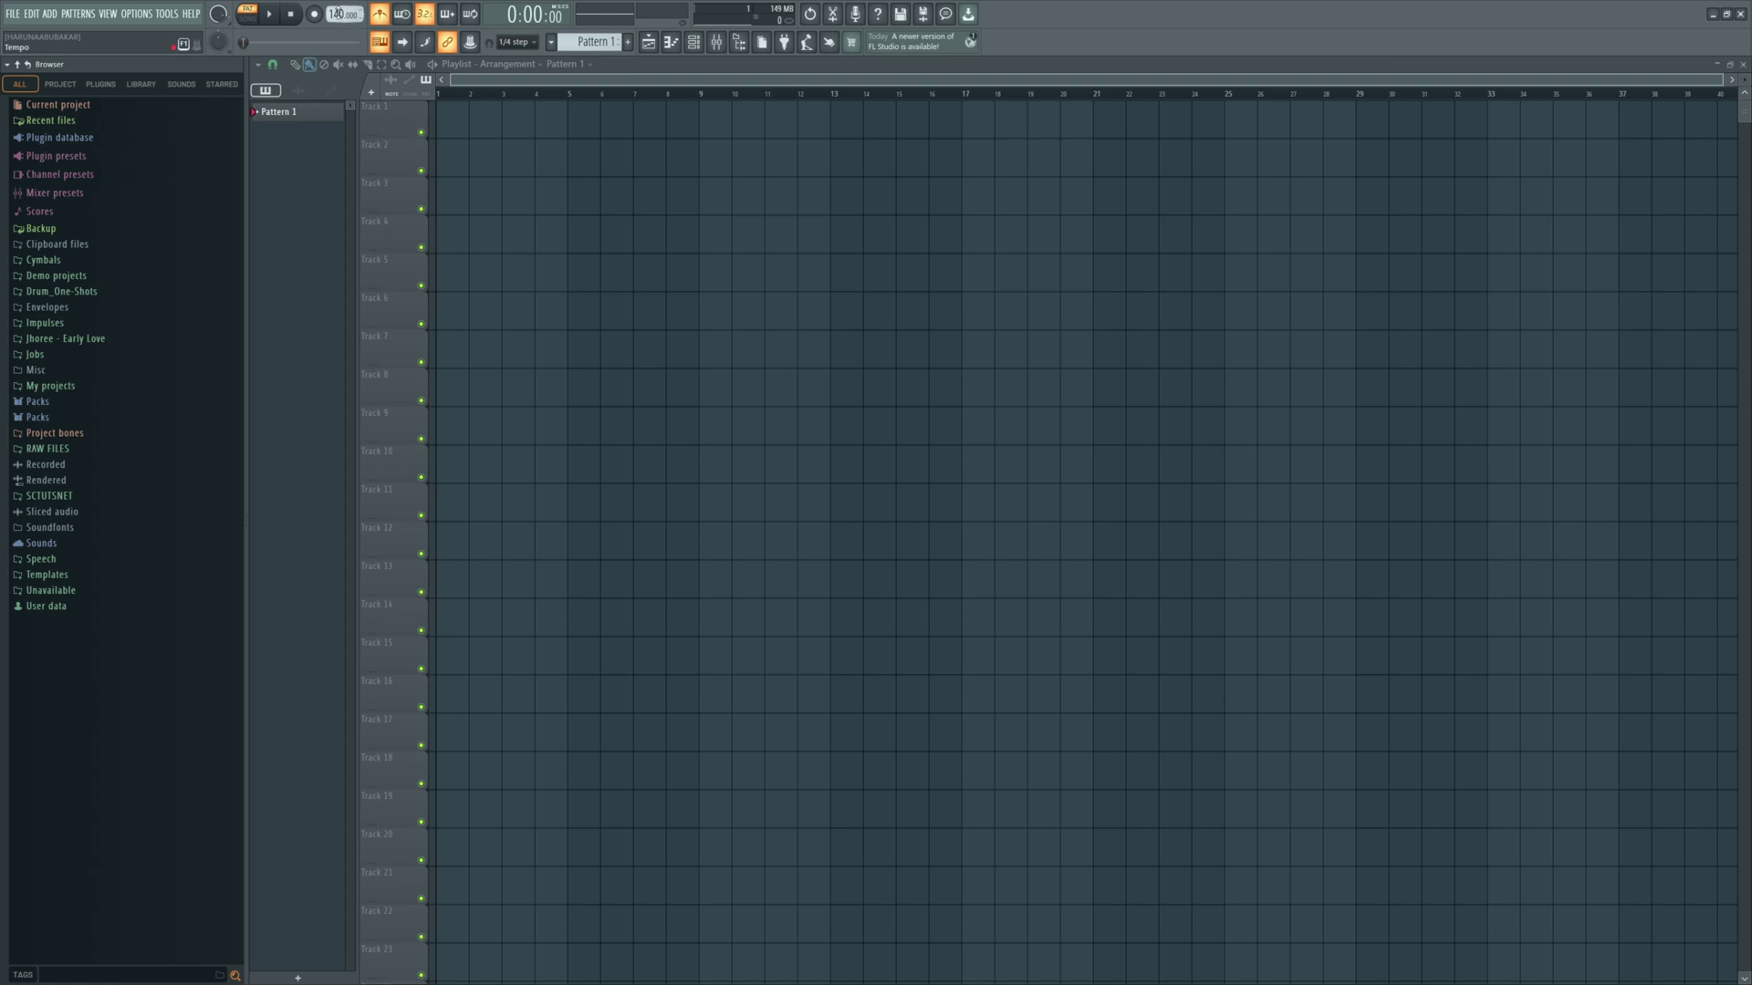
- Change the project tempo from 140 to 113 BPM by typing the value into the tempo display
right_click(337, 13)
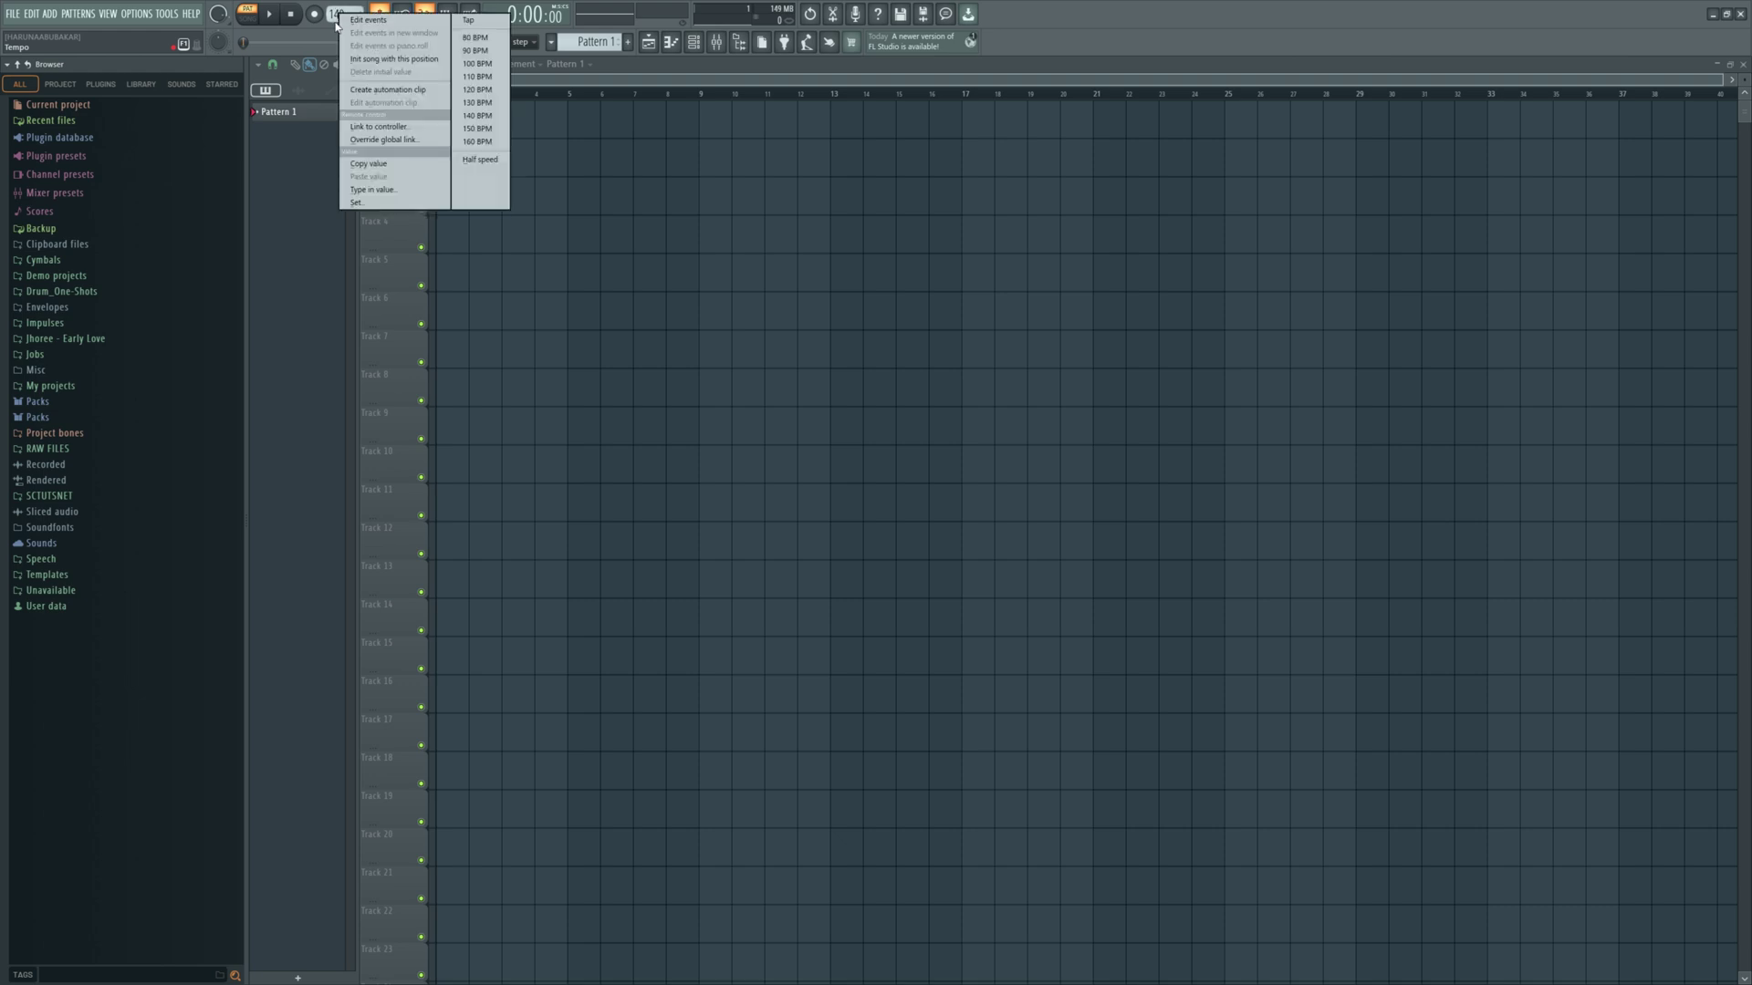
click(373, 189)
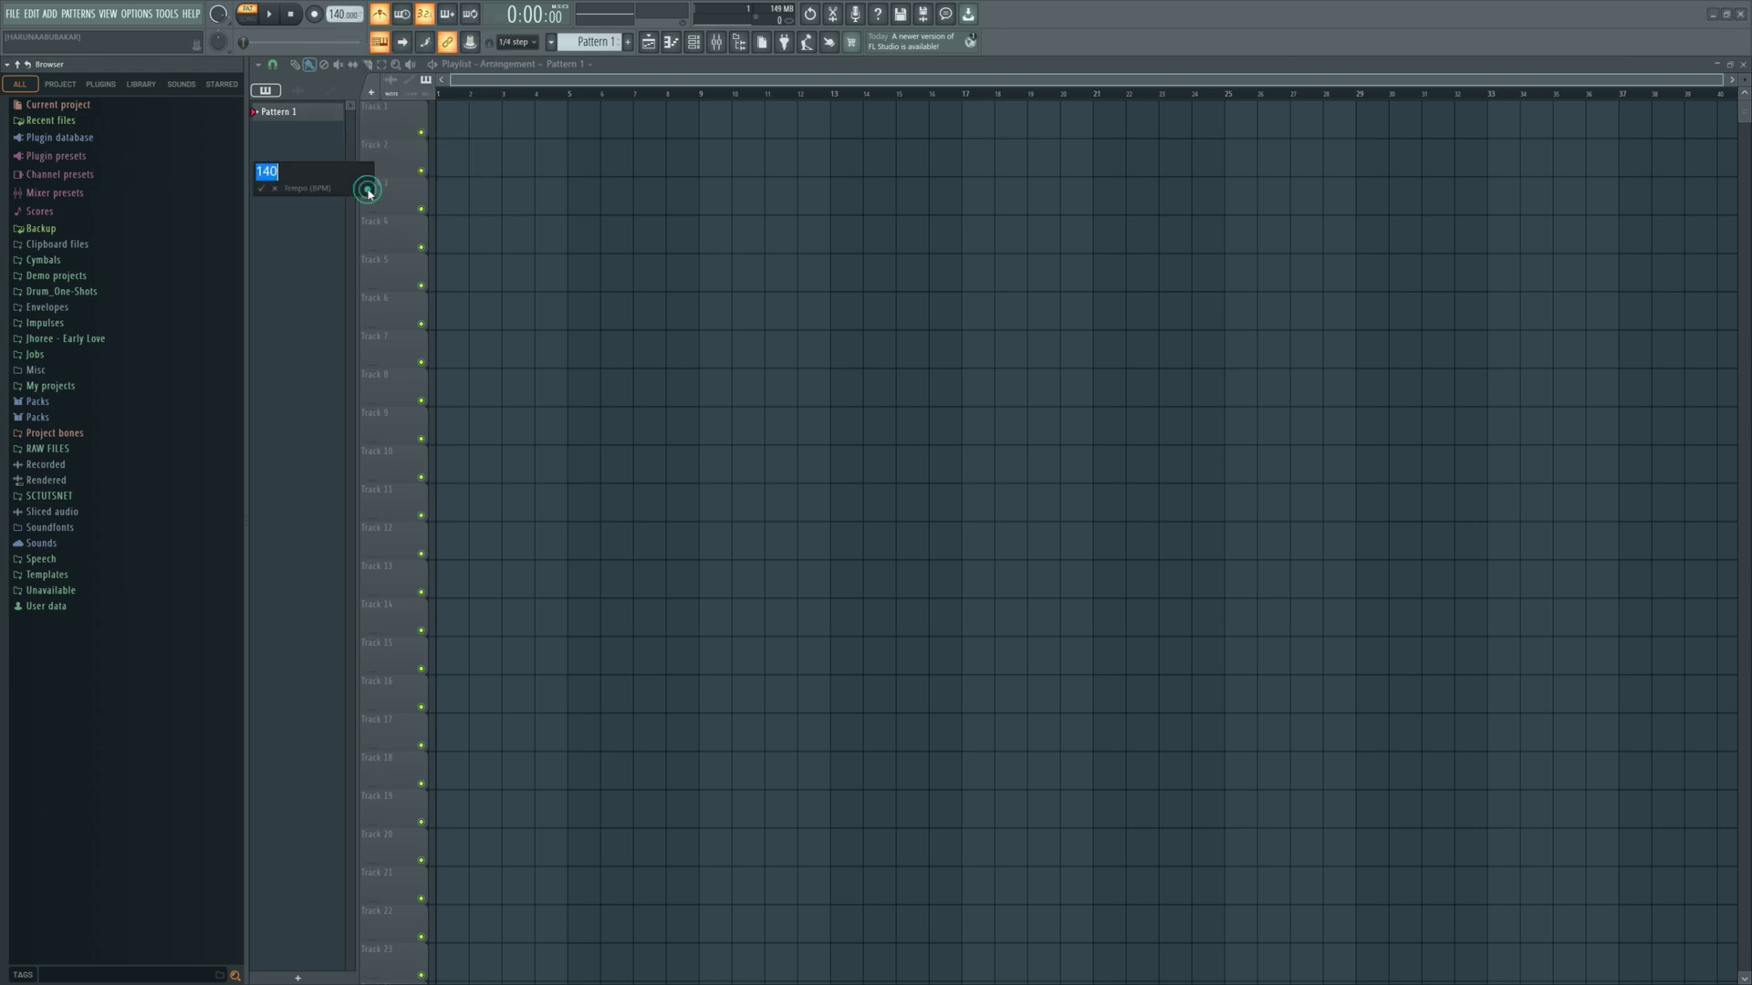
text(113)
key(Return)
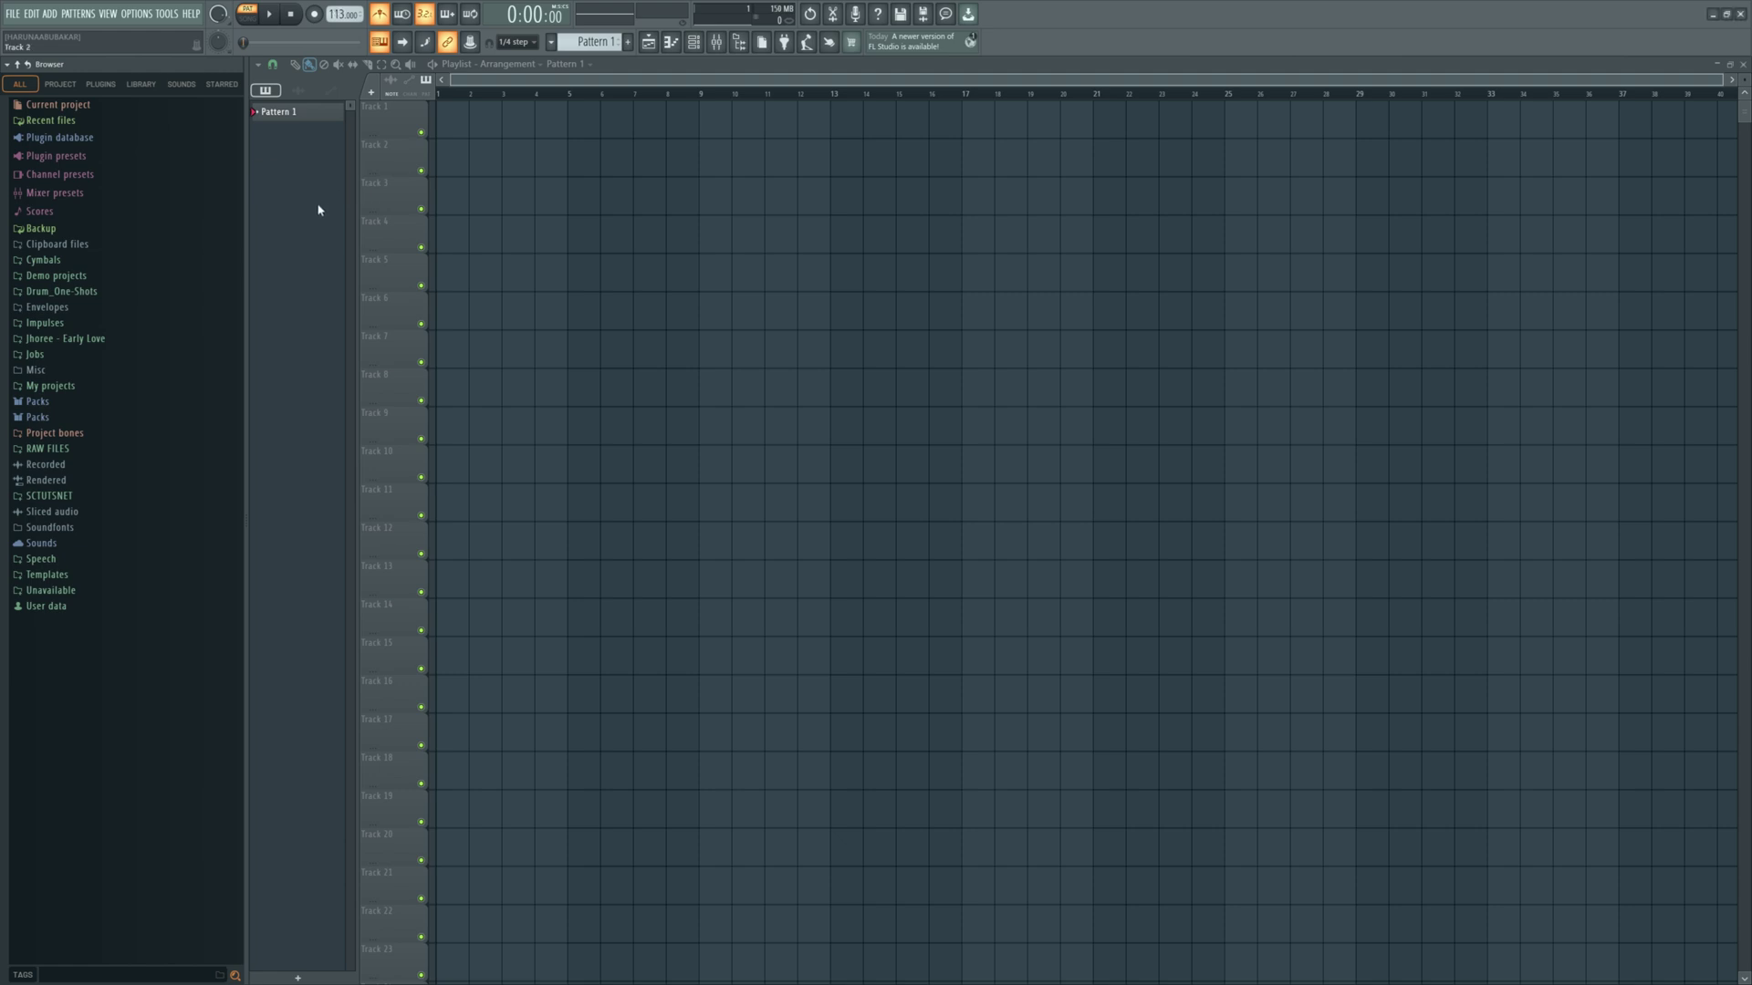
click(693, 42)
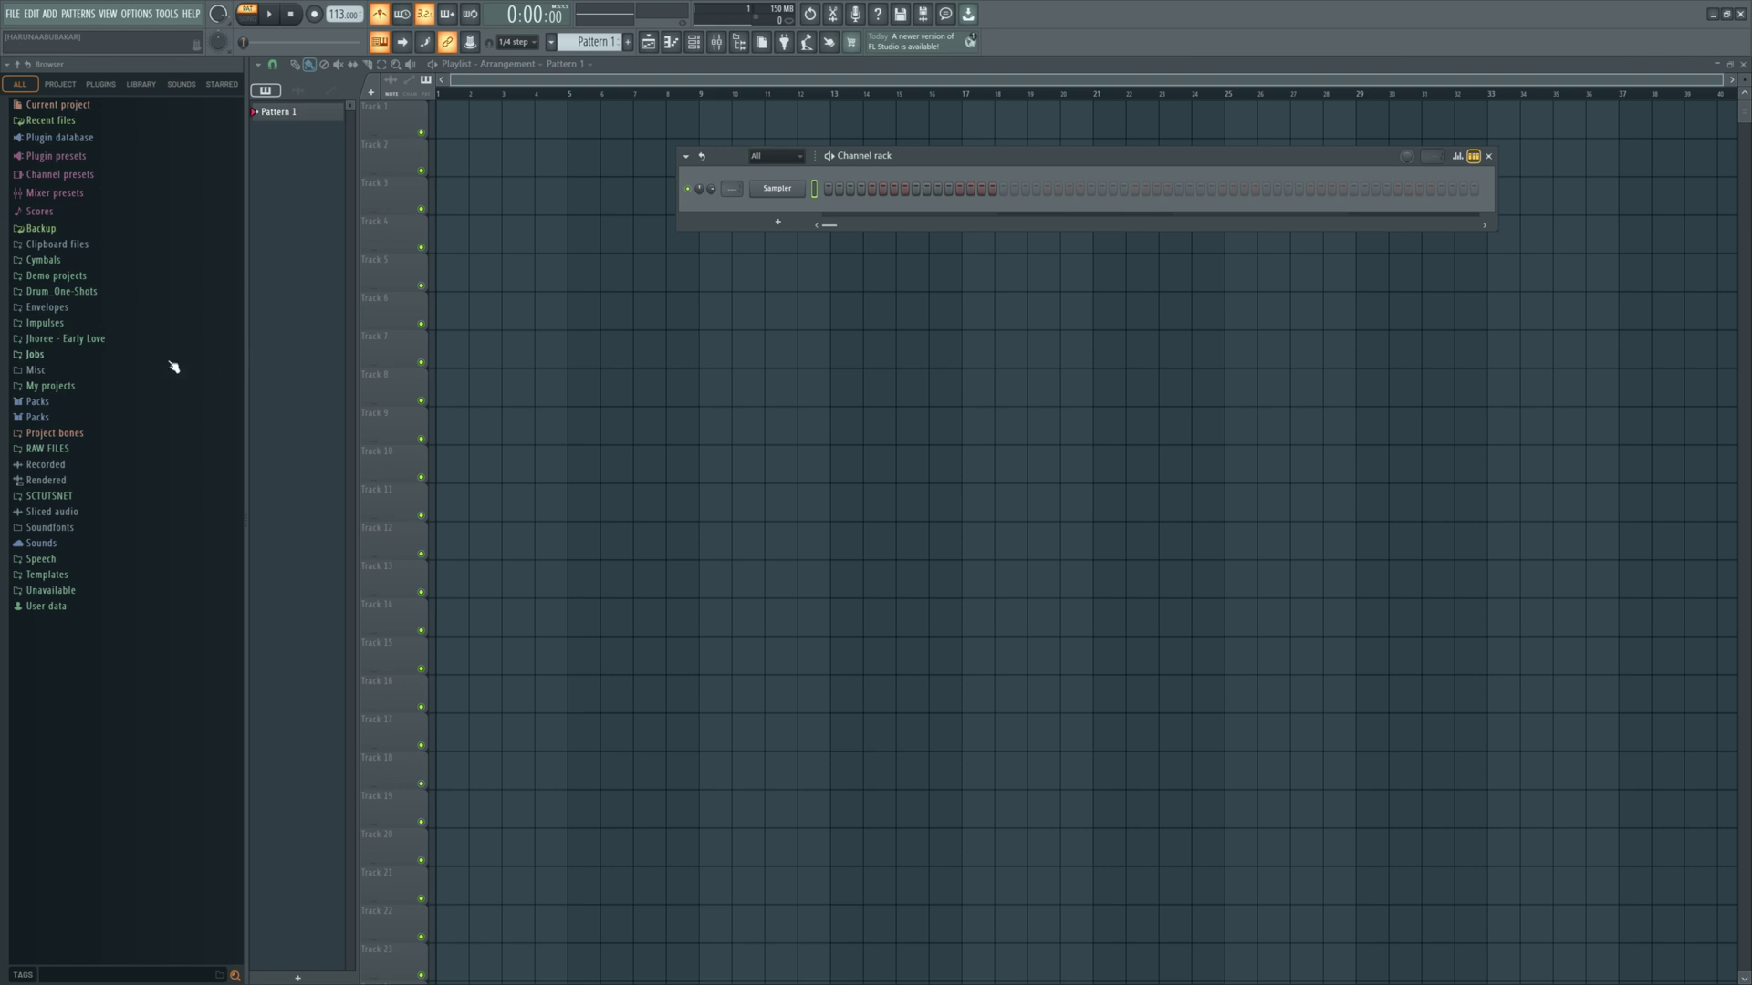
click(66, 417)
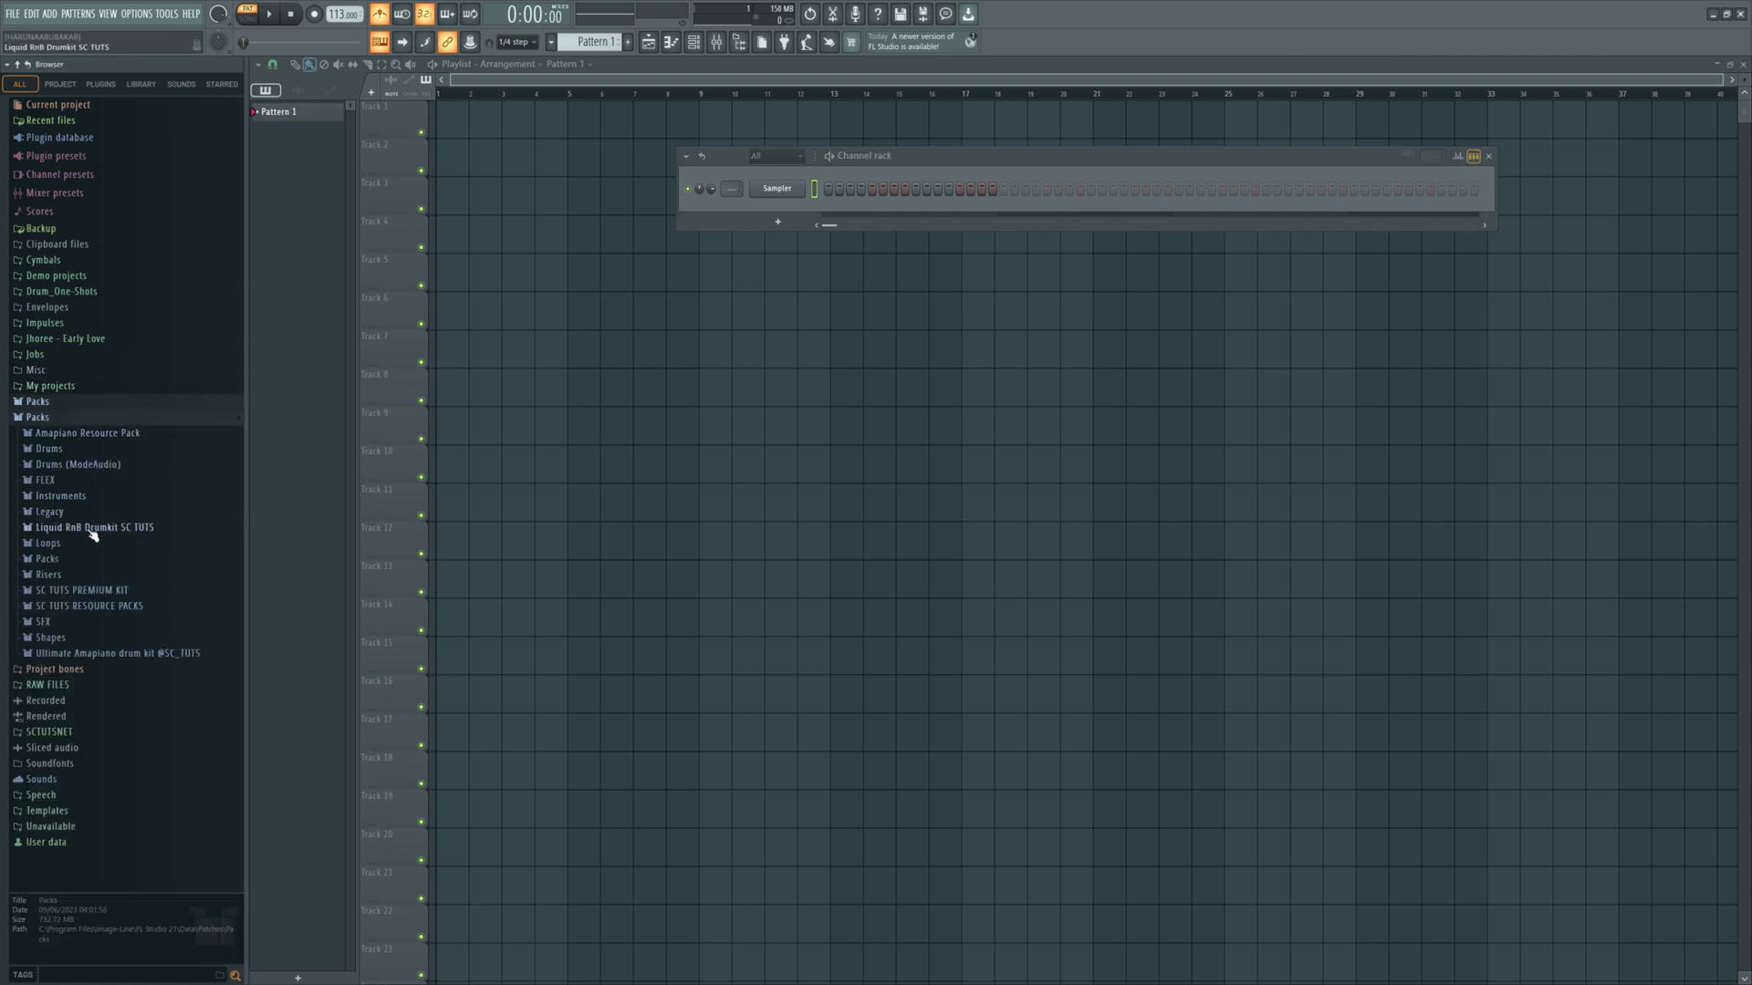
click(86, 656)
scroll(90, 665, down, 2)
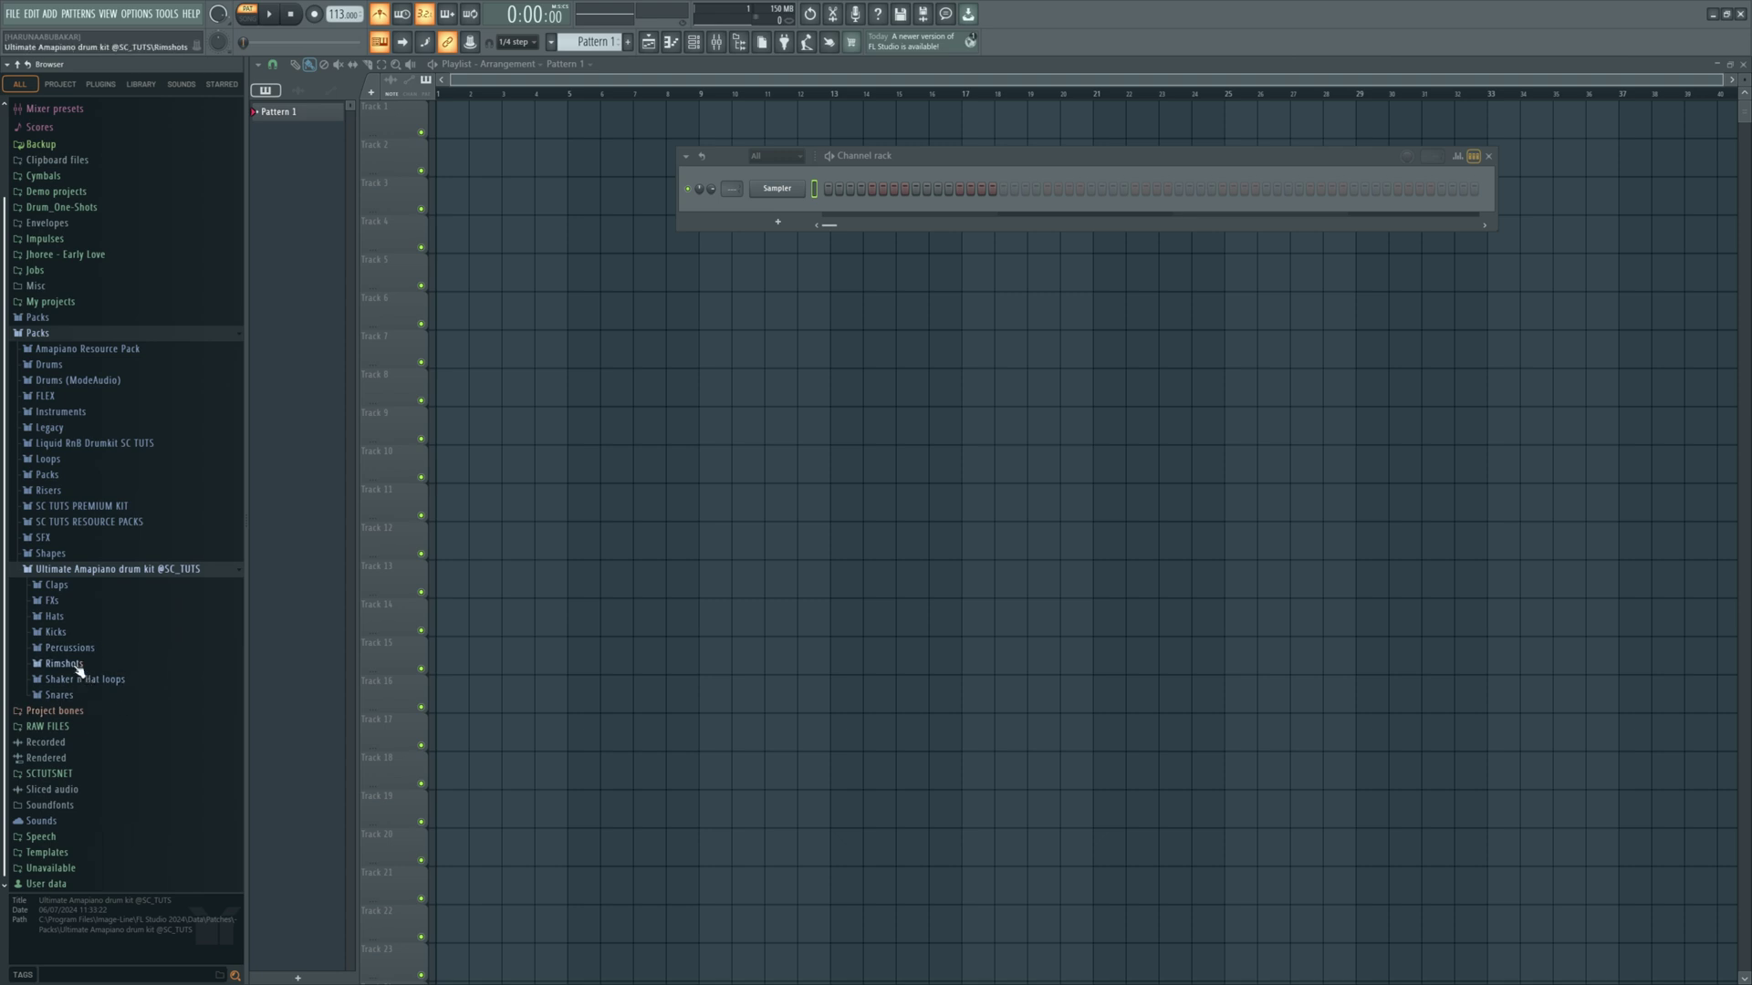
- Open the Rimshots folder, preview samples and load Rim-stick (12) into the Channel rack
click(77, 666)
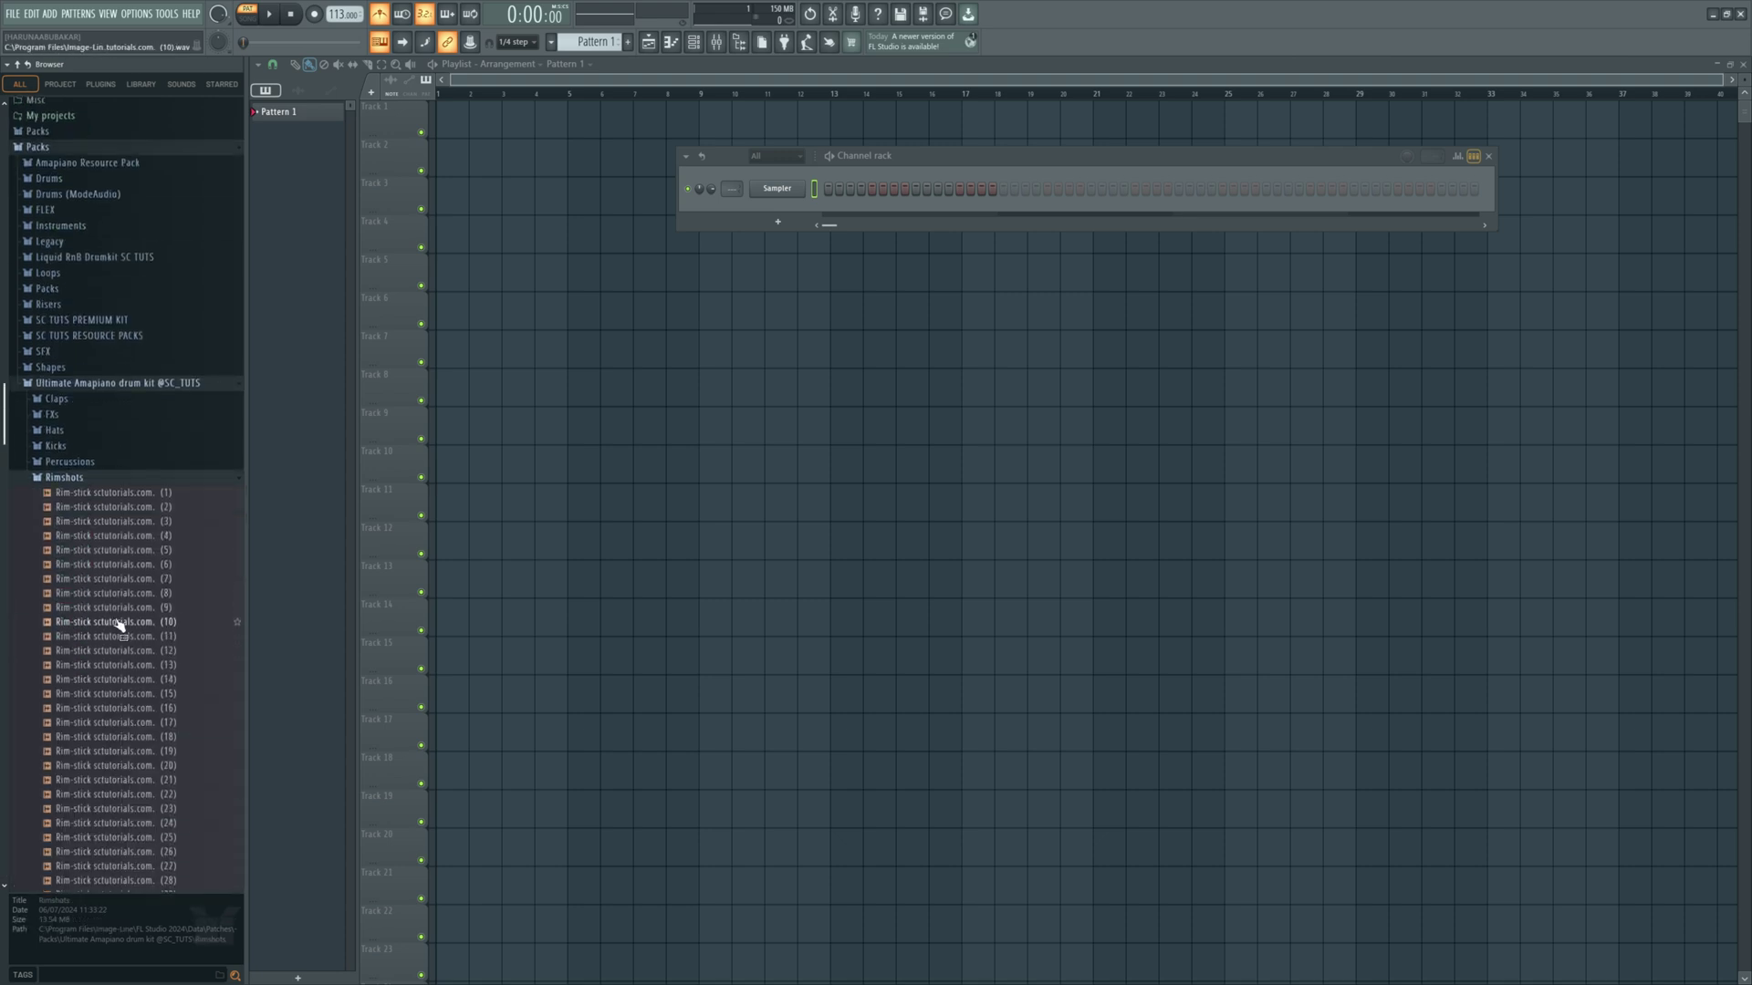
click(114, 604)
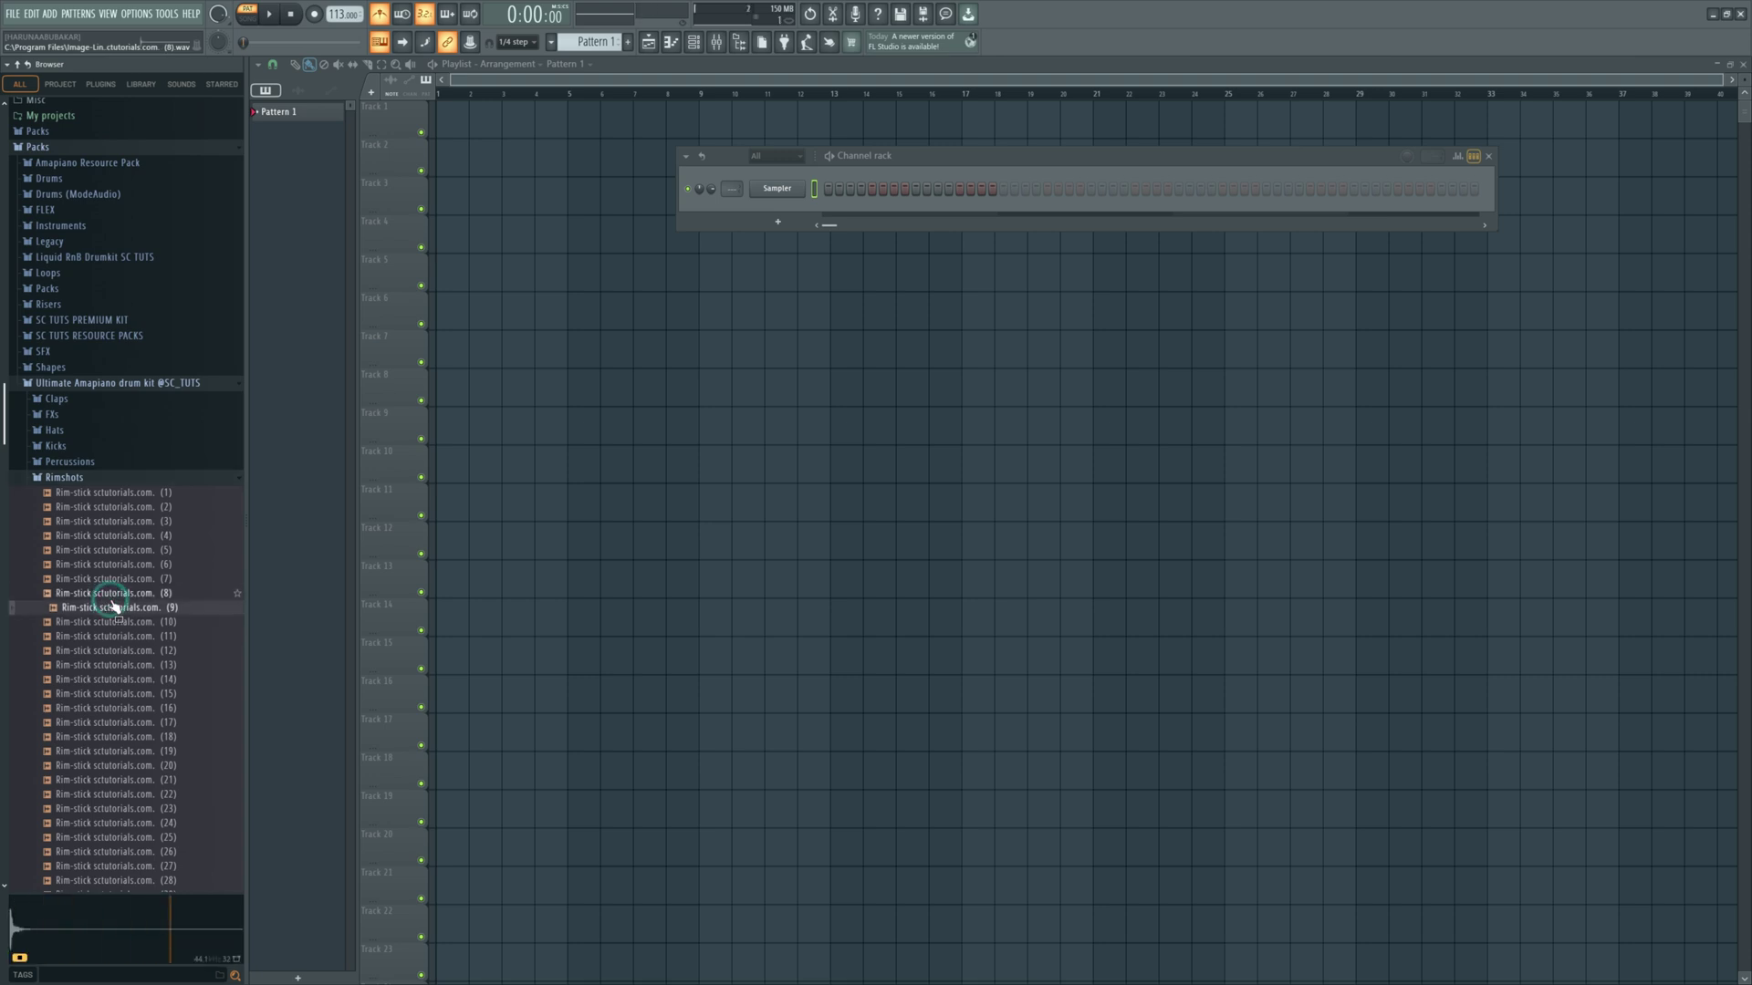
scroll(114, 607, down, 8)
click(79, 309)
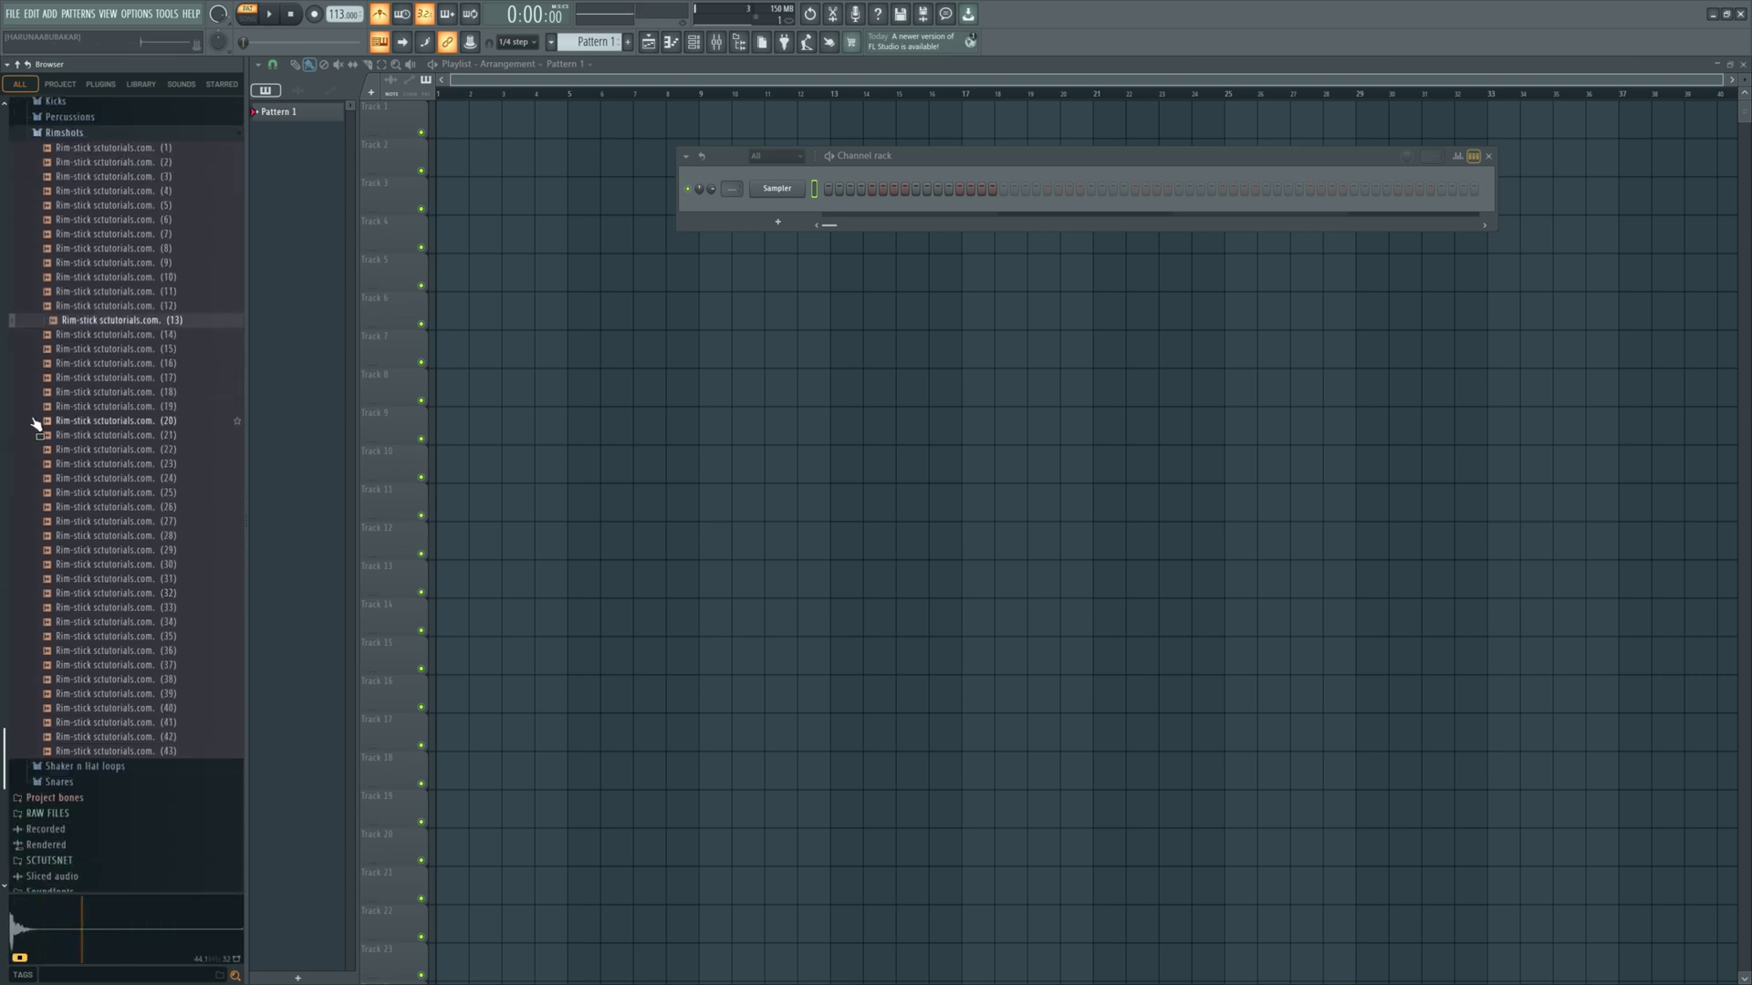
drag(79, 313, 737, 213)
- Audition further rim-sticks and add Rim-stick (25) and (32) as channels
click(140, 322)
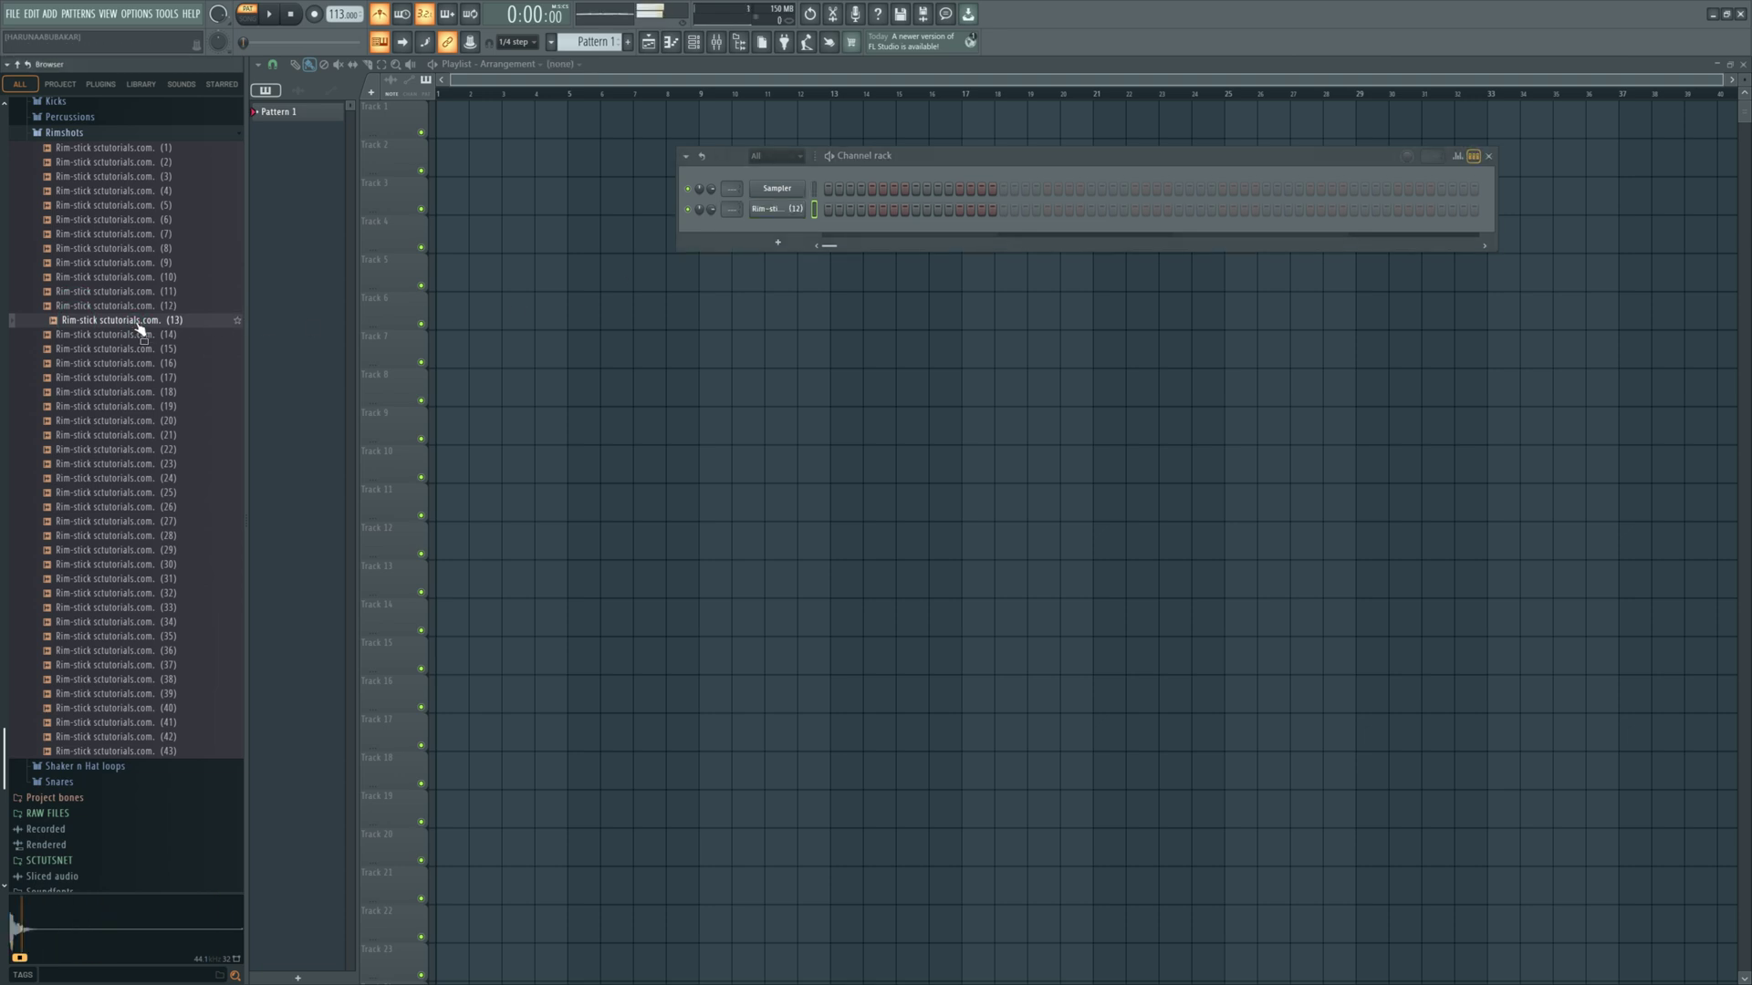
click(139, 331)
key(Down)
key(Down)
key(Down)
key(Down)
key(Down)
key(Down)
key(Down)
key(Down)
key(Down)
key(Down)
key(Down)
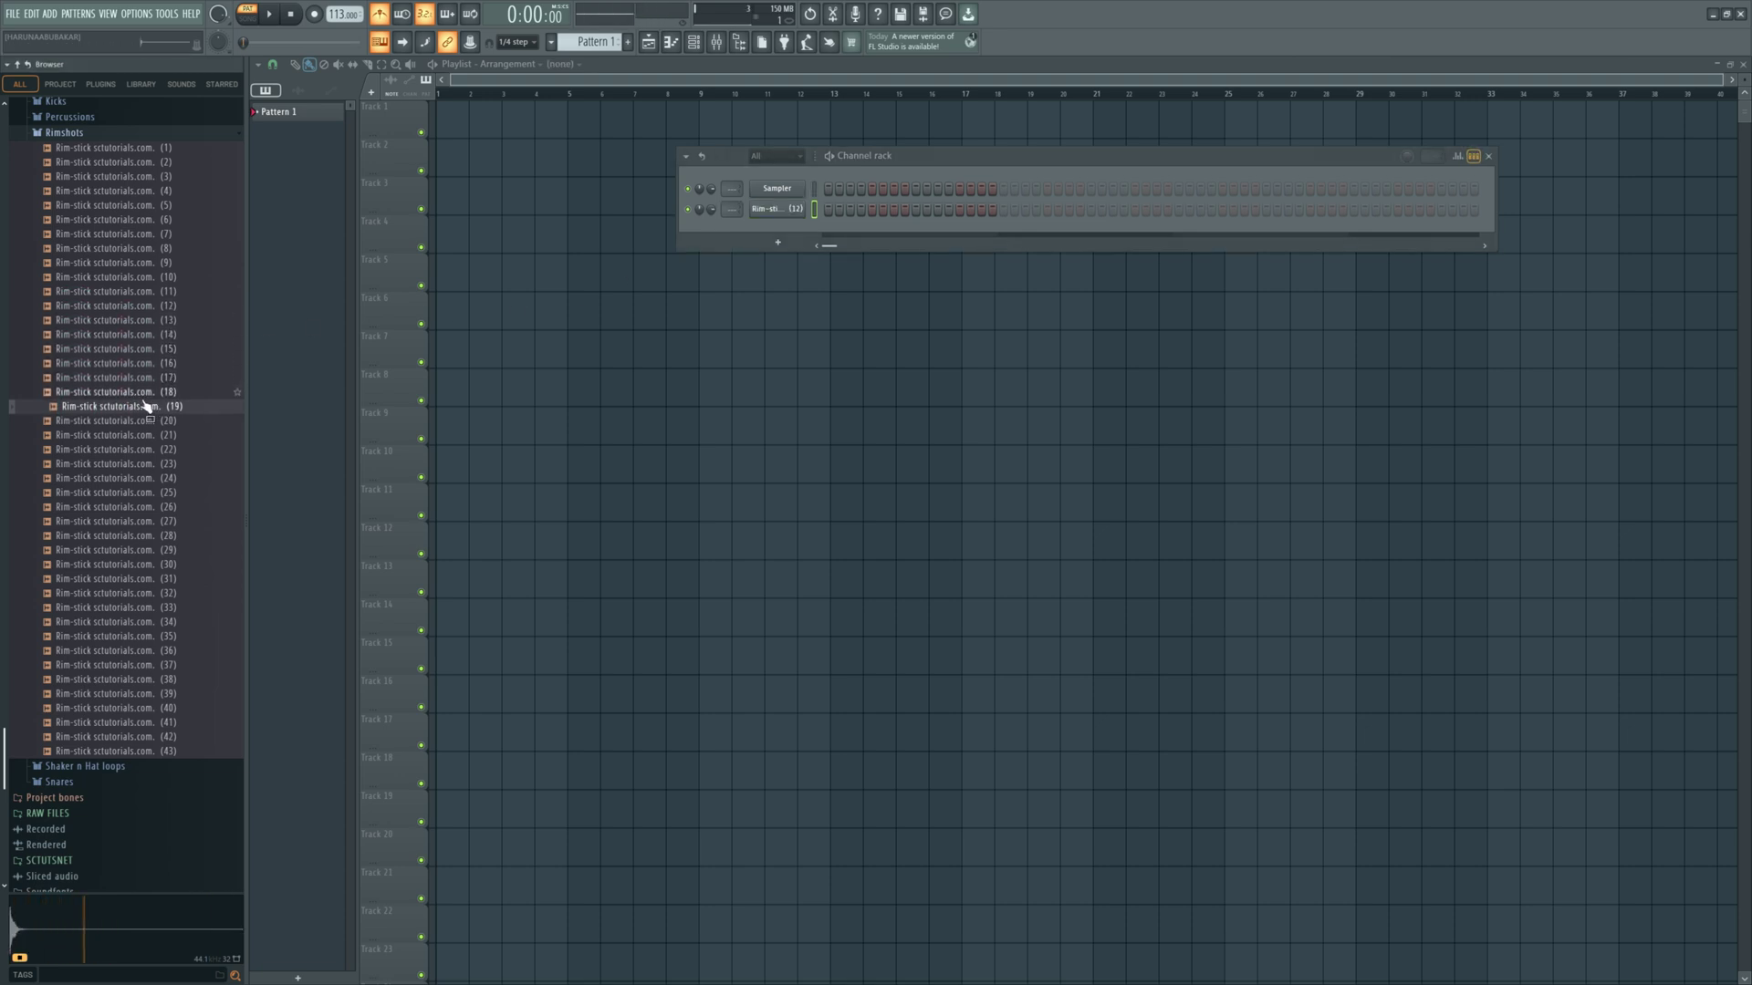
drag(118, 494, 739, 232)
key(Down)
key(Down)
key(Down)
key(Down)
key(Down)
click(146, 595)
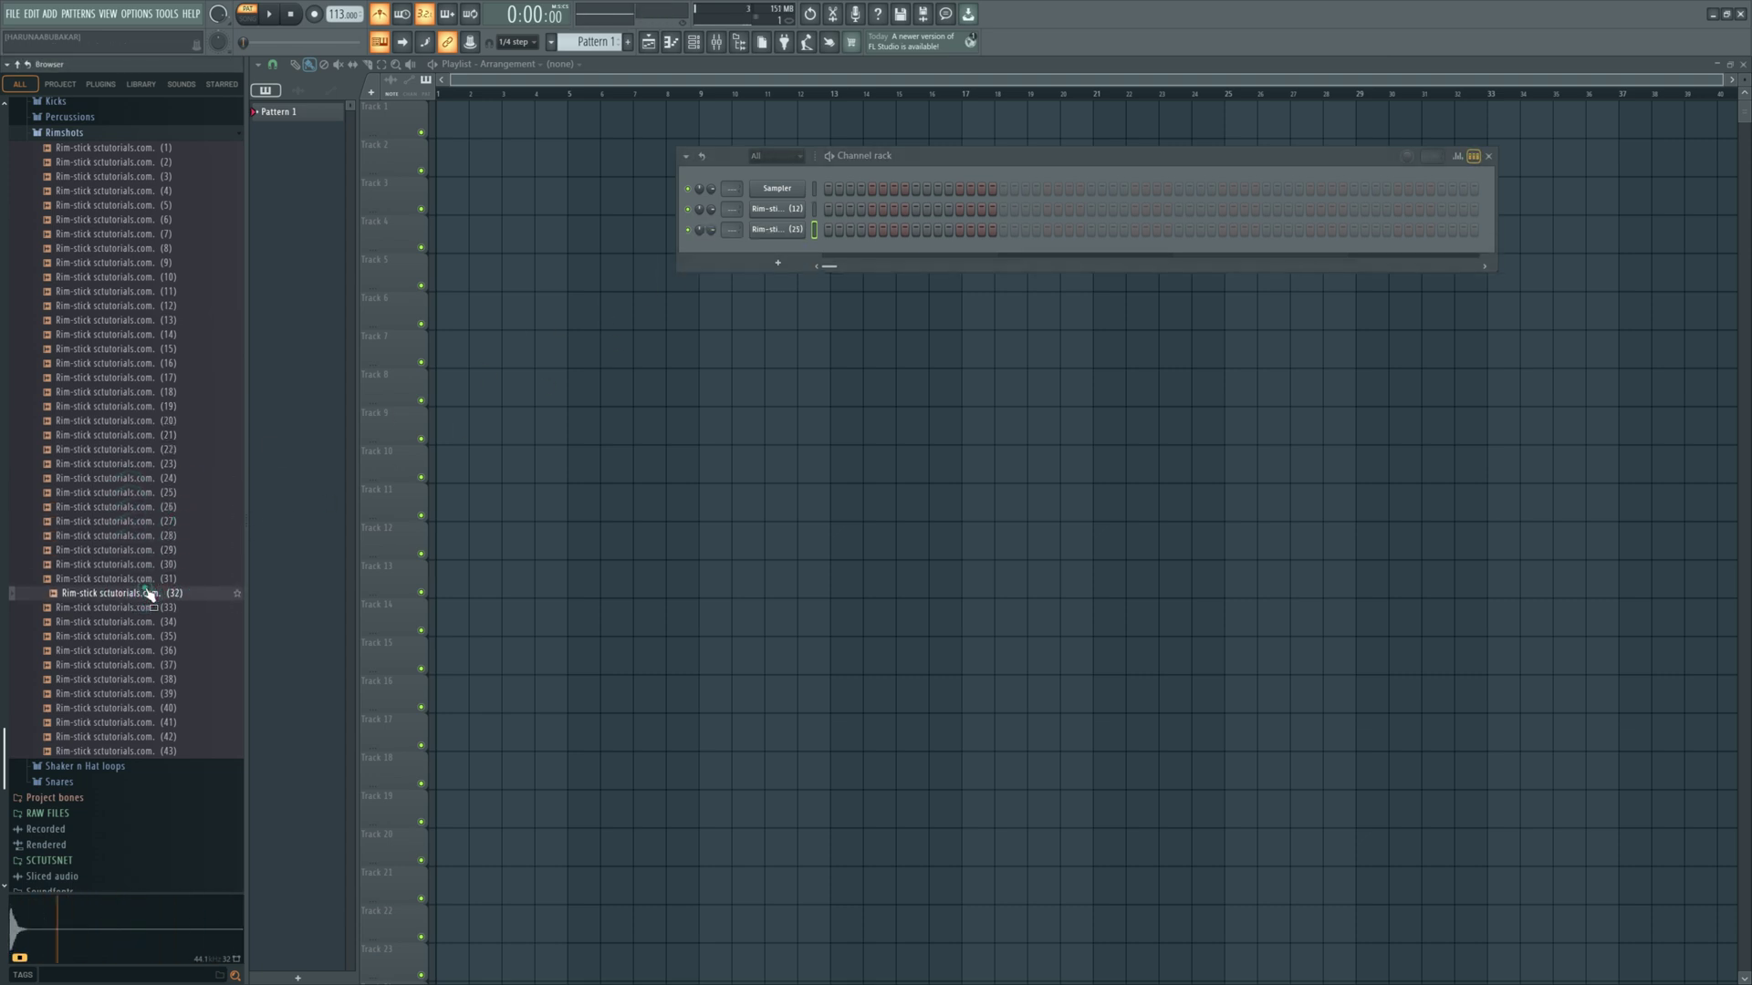
click(146, 582)
click(131, 594)
drag(131, 601, 769, 266)
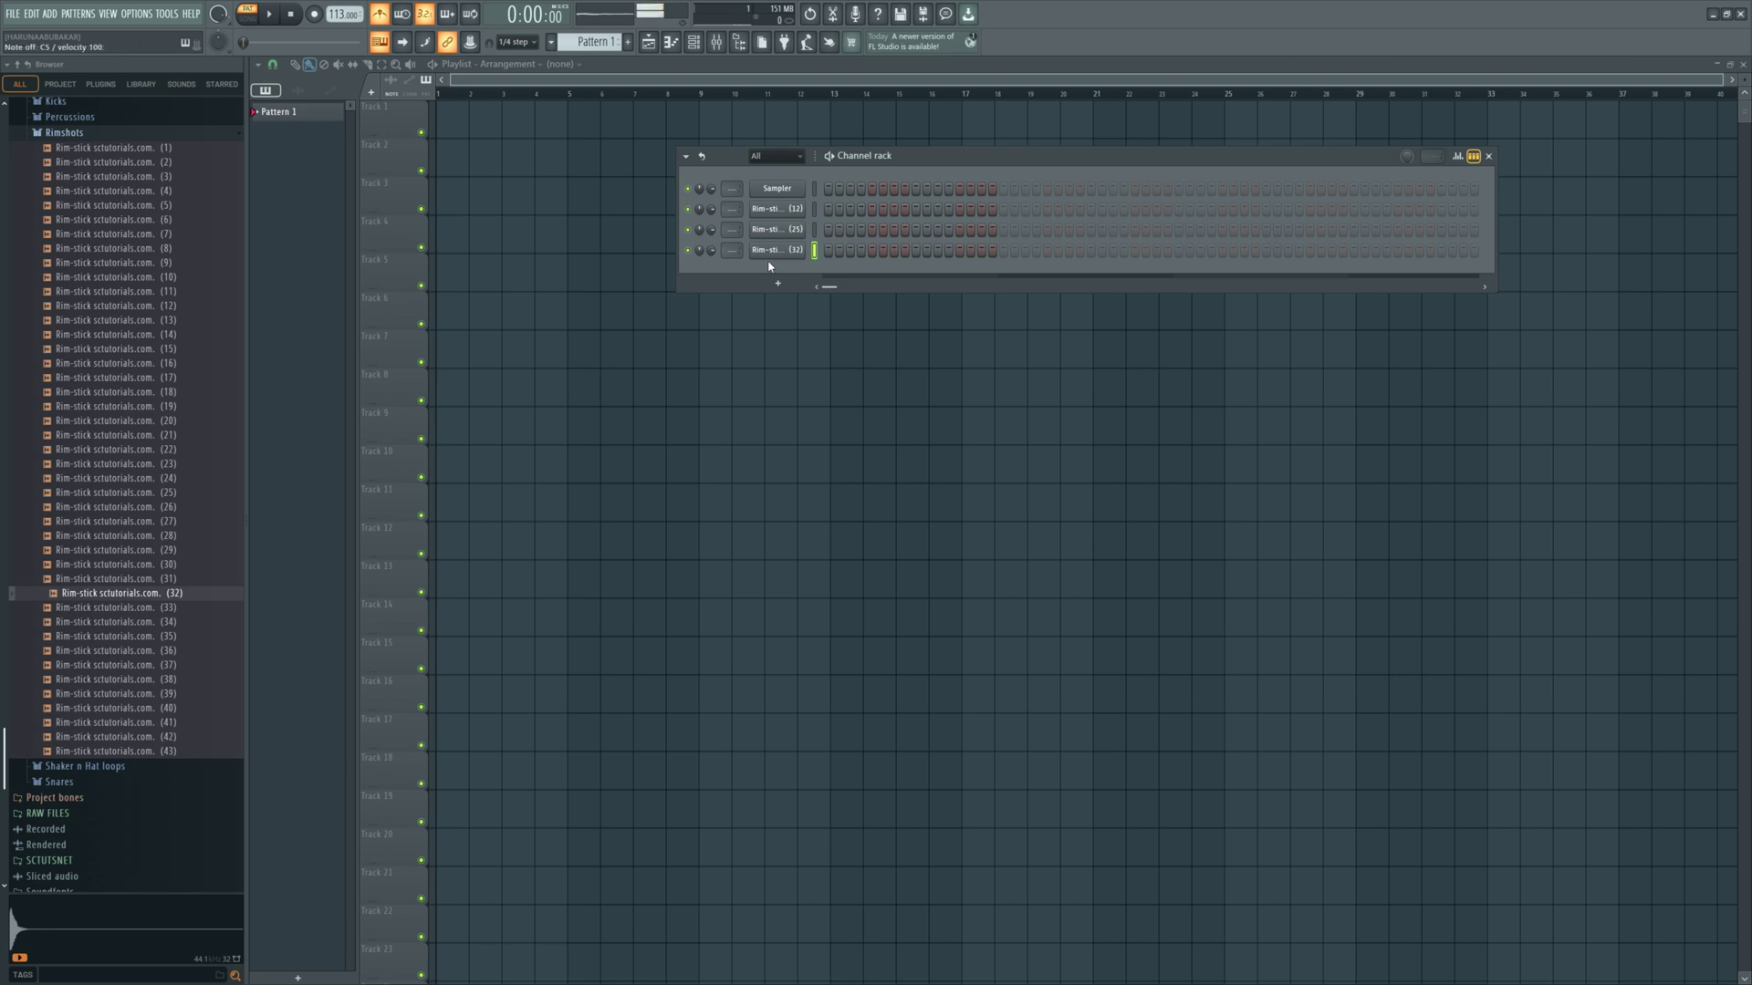
- Check Rim-stick 32's keyboard settings, then set Rim-stick 12's root note to C5
click(772, 255)
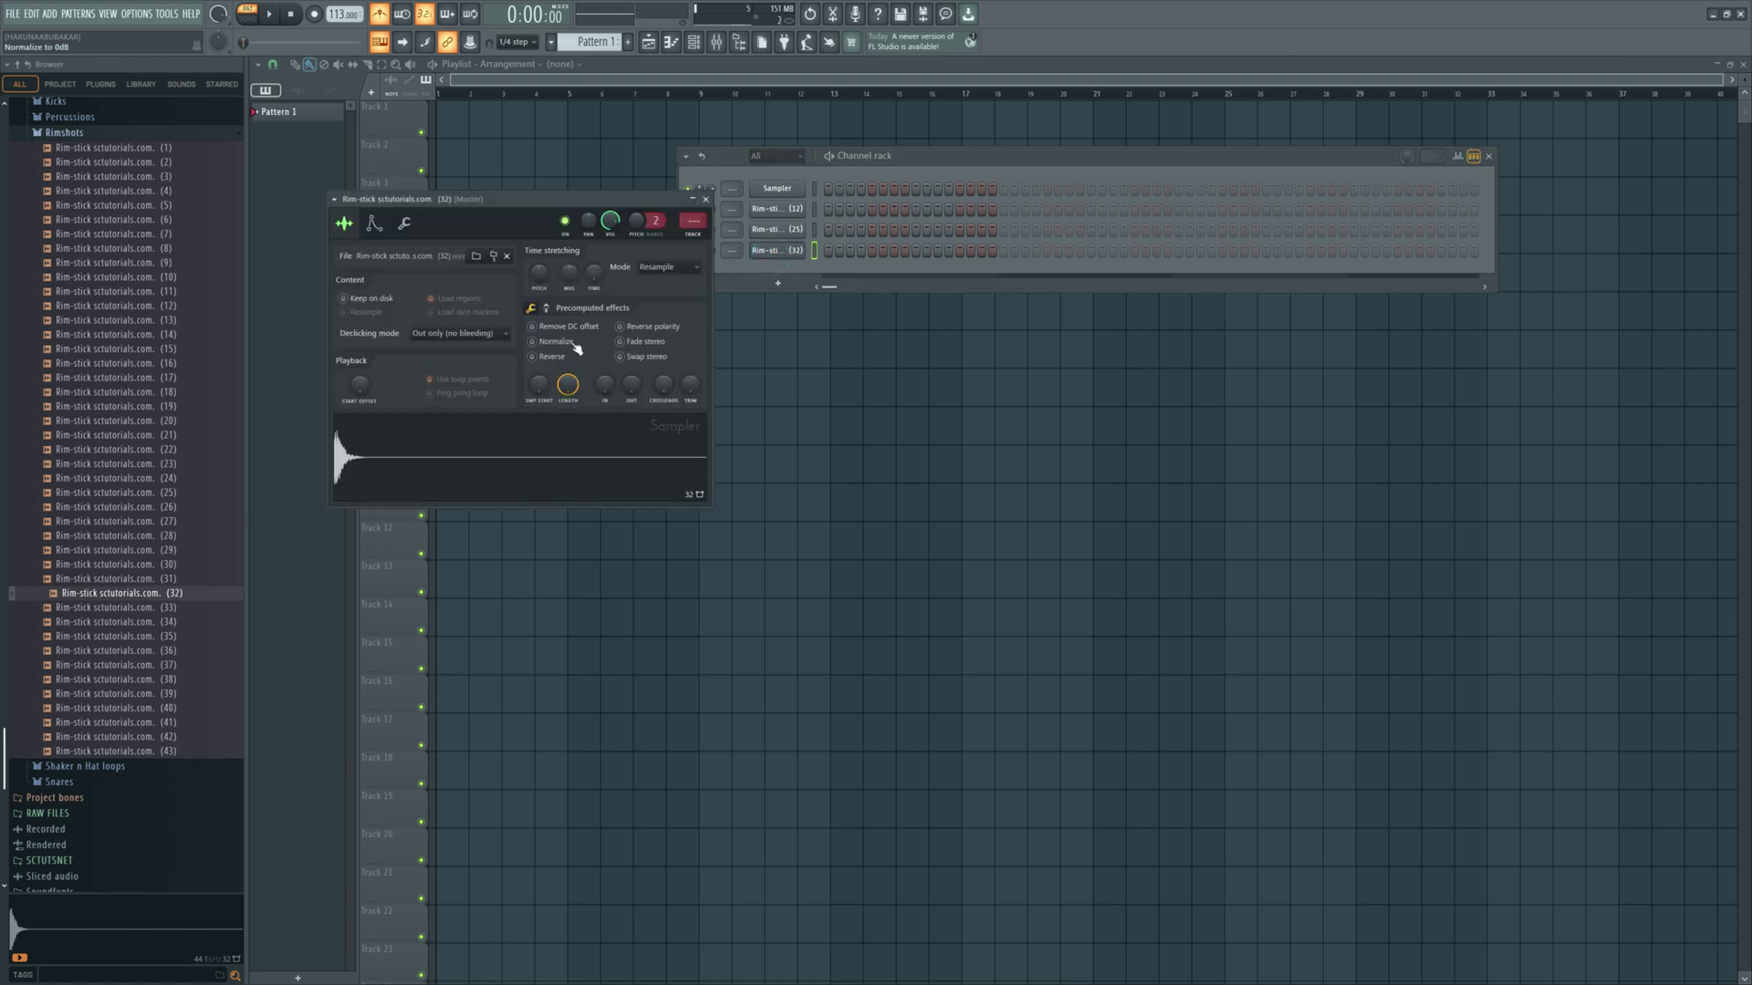
click(475, 375)
click(404, 224)
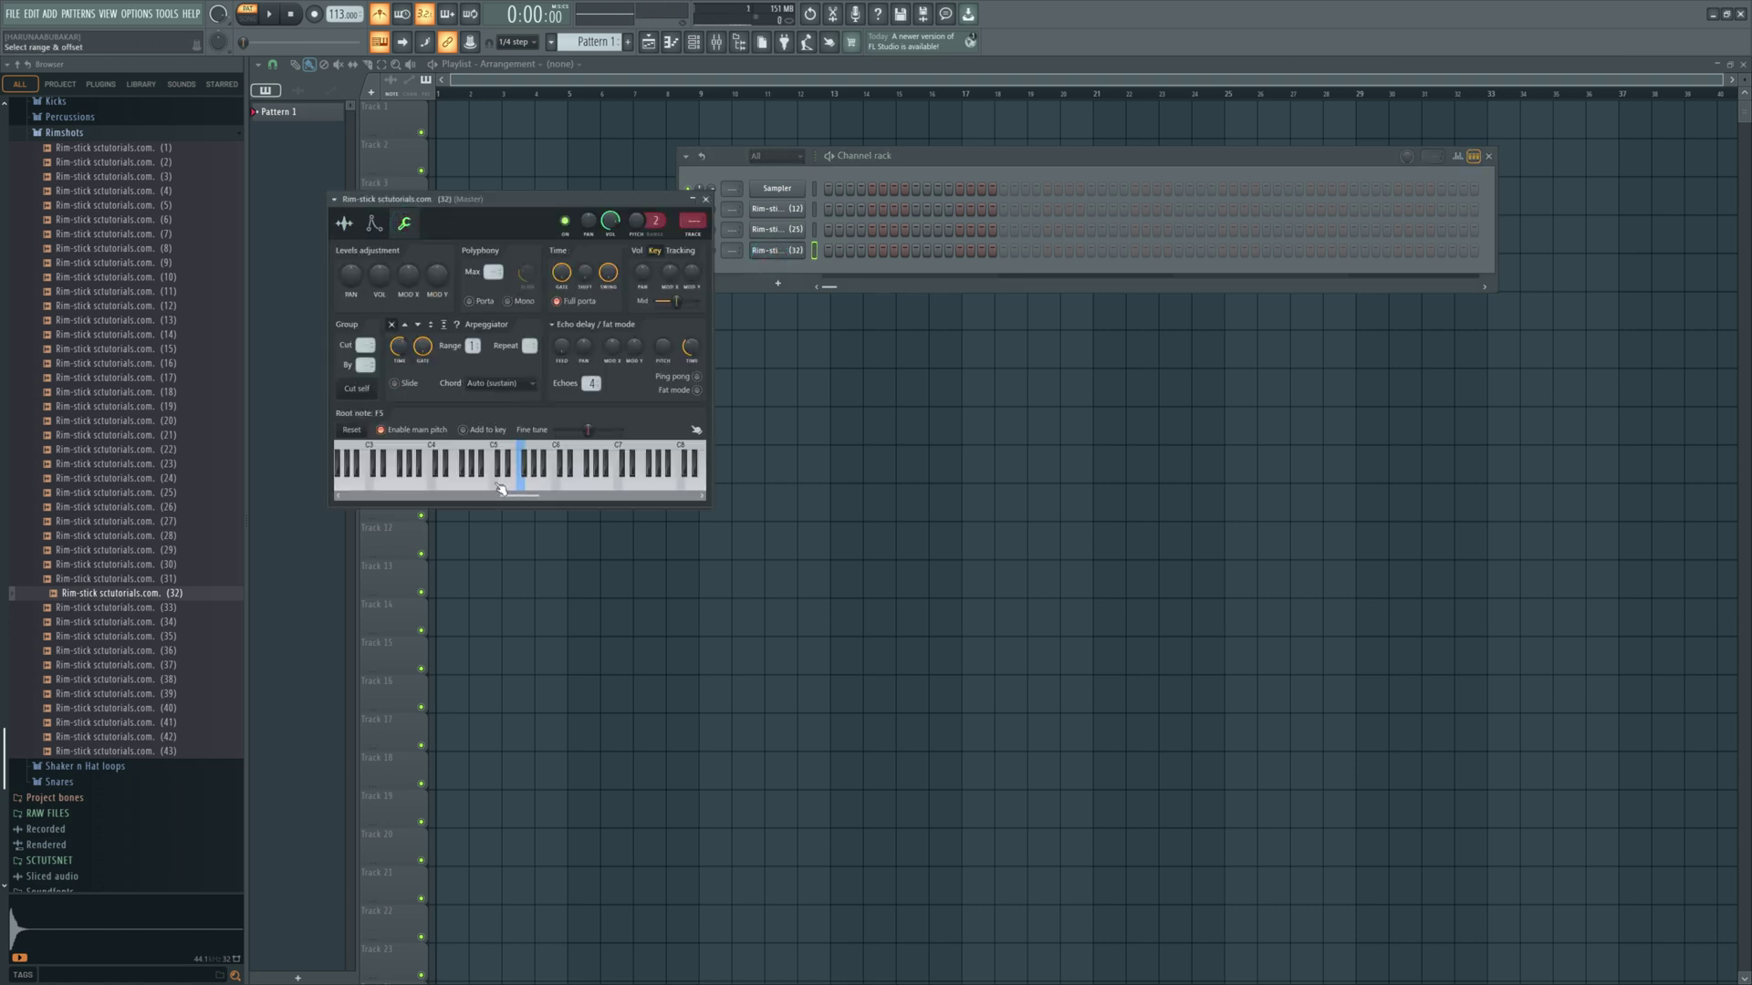
click(769, 213)
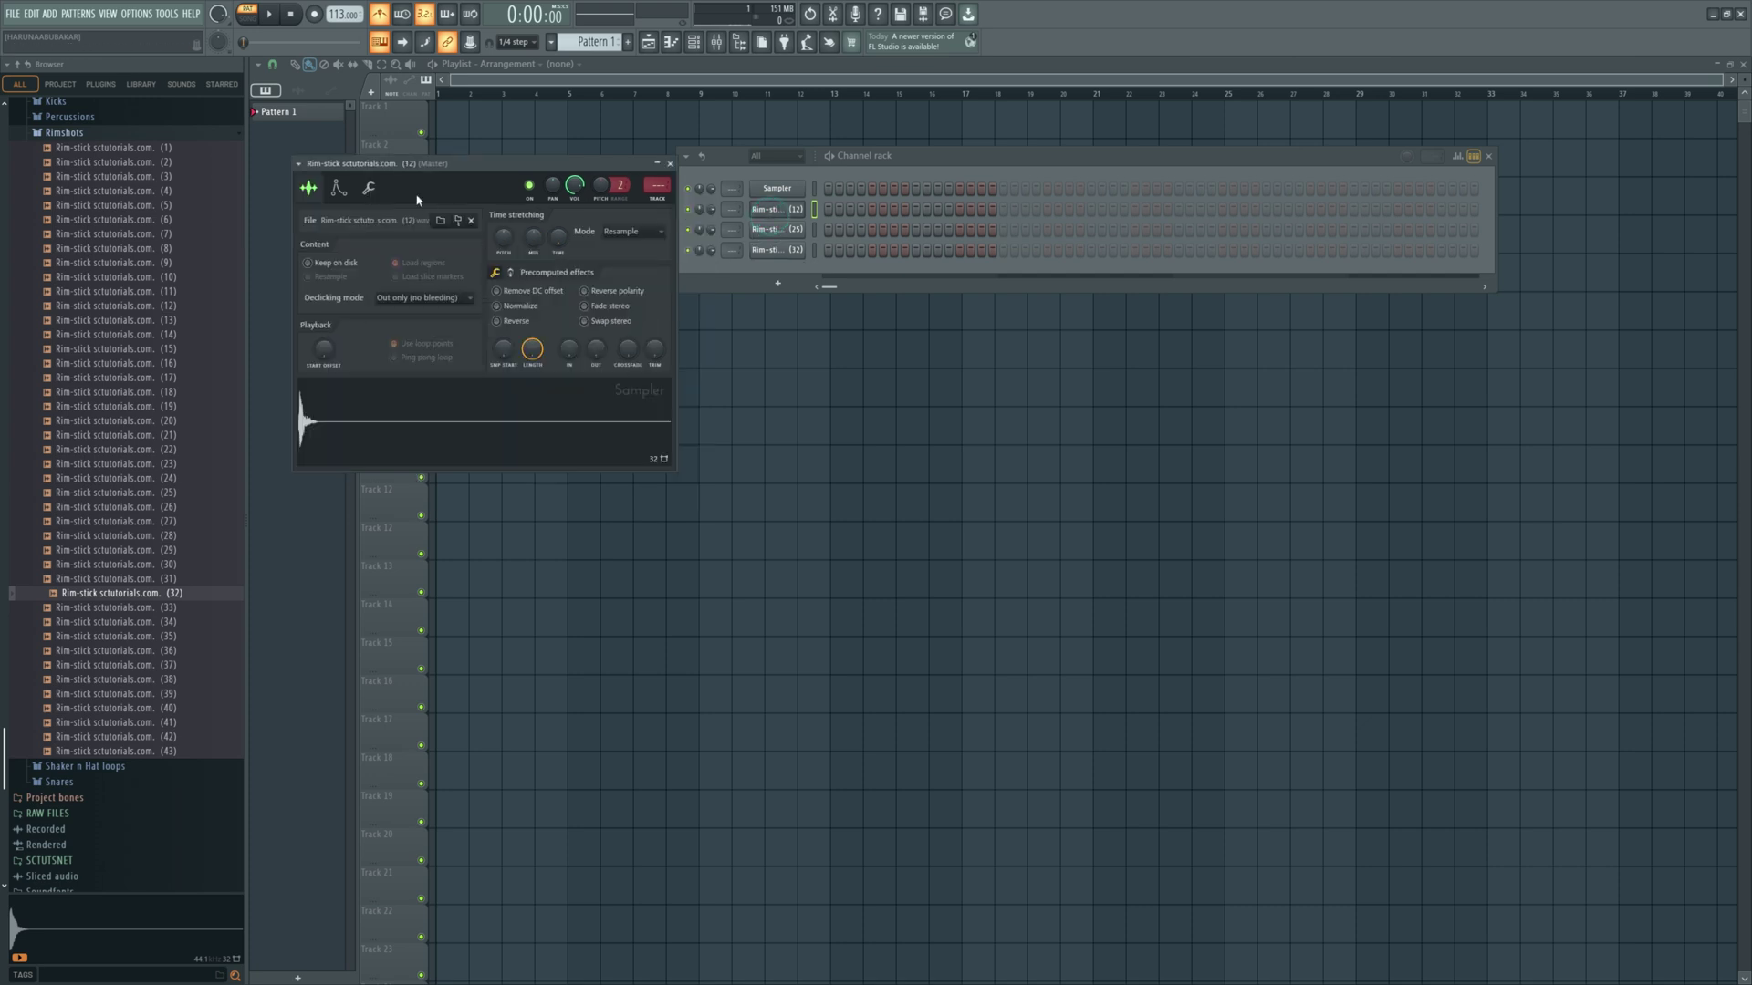
click(410, 344)
click(368, 188)
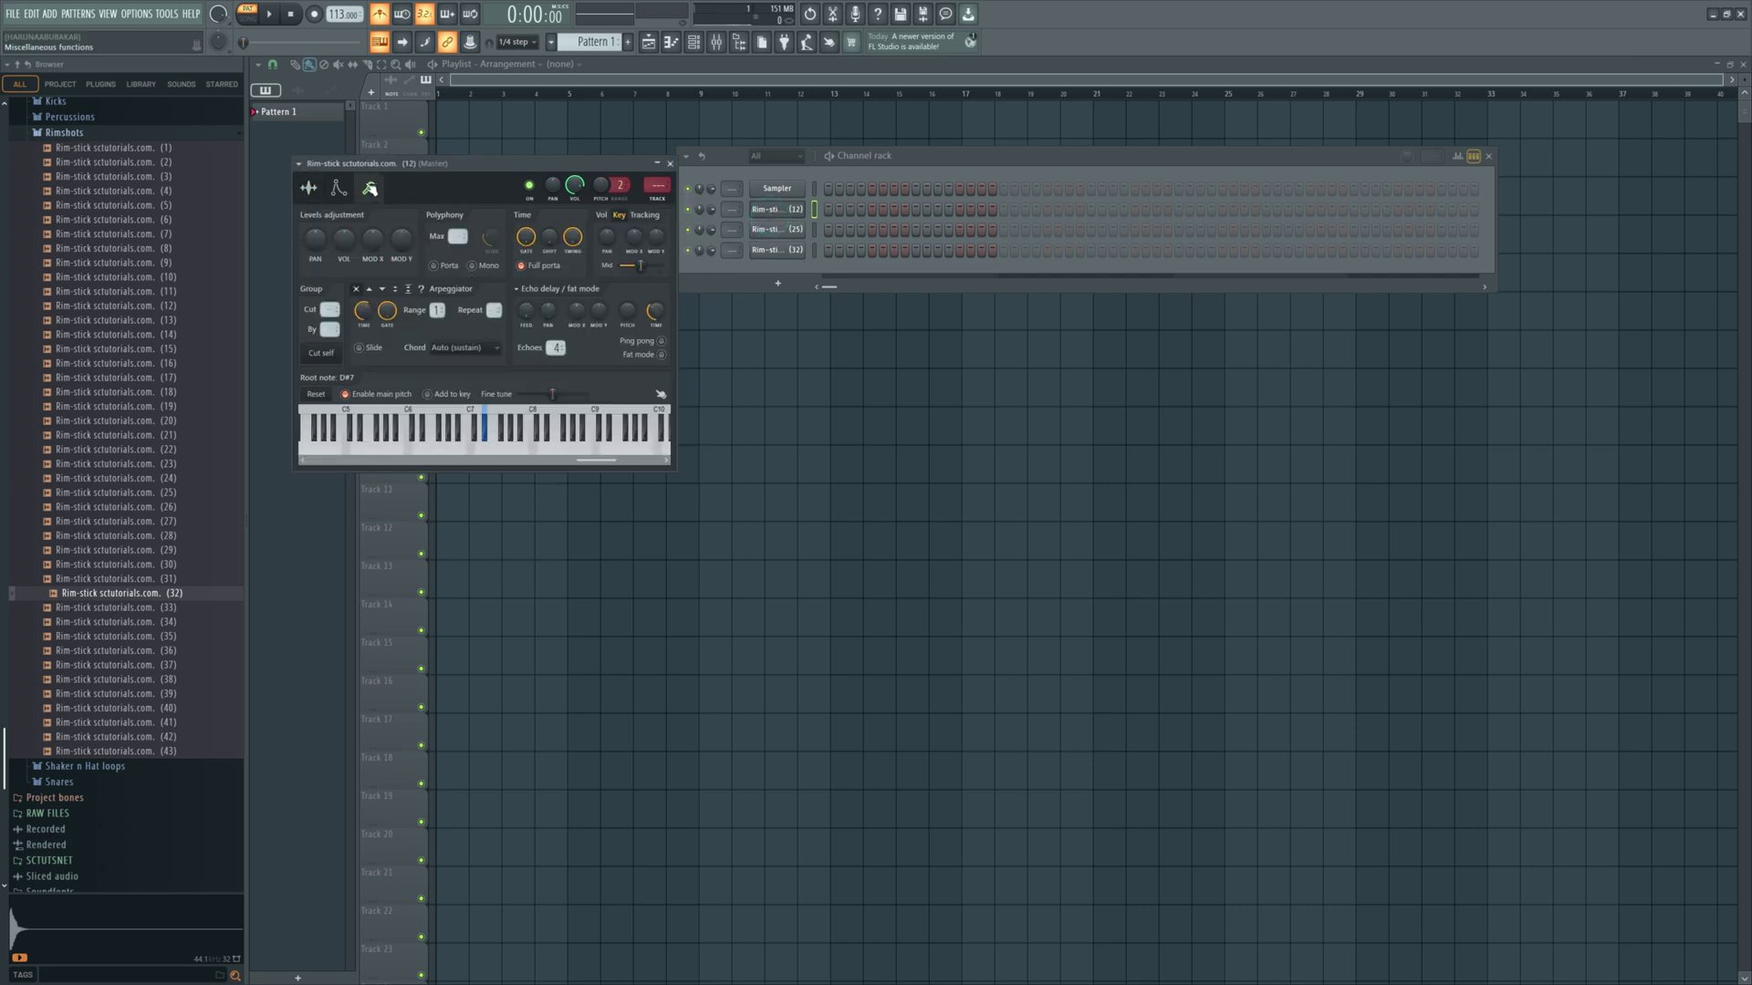
right_click(347, 442)
- Set Rim-stick 25's root note to C5, keeping the Resample time-stretch mode
click(788, 234)
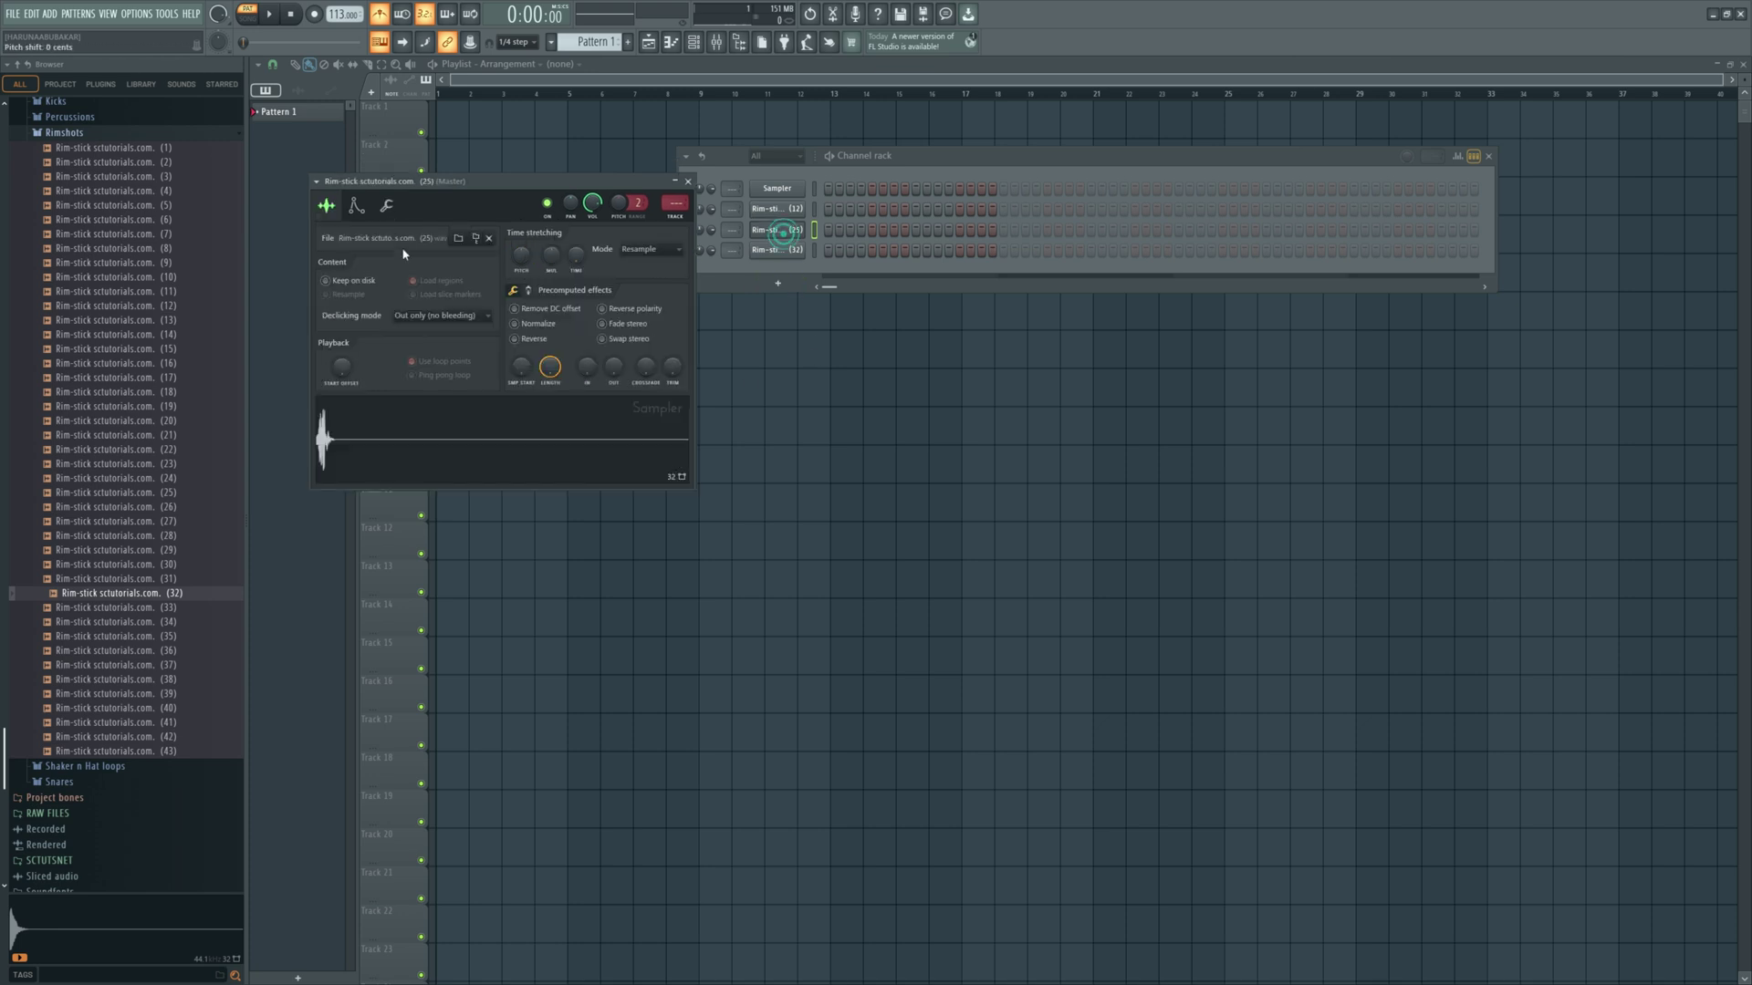
click(386, 205)
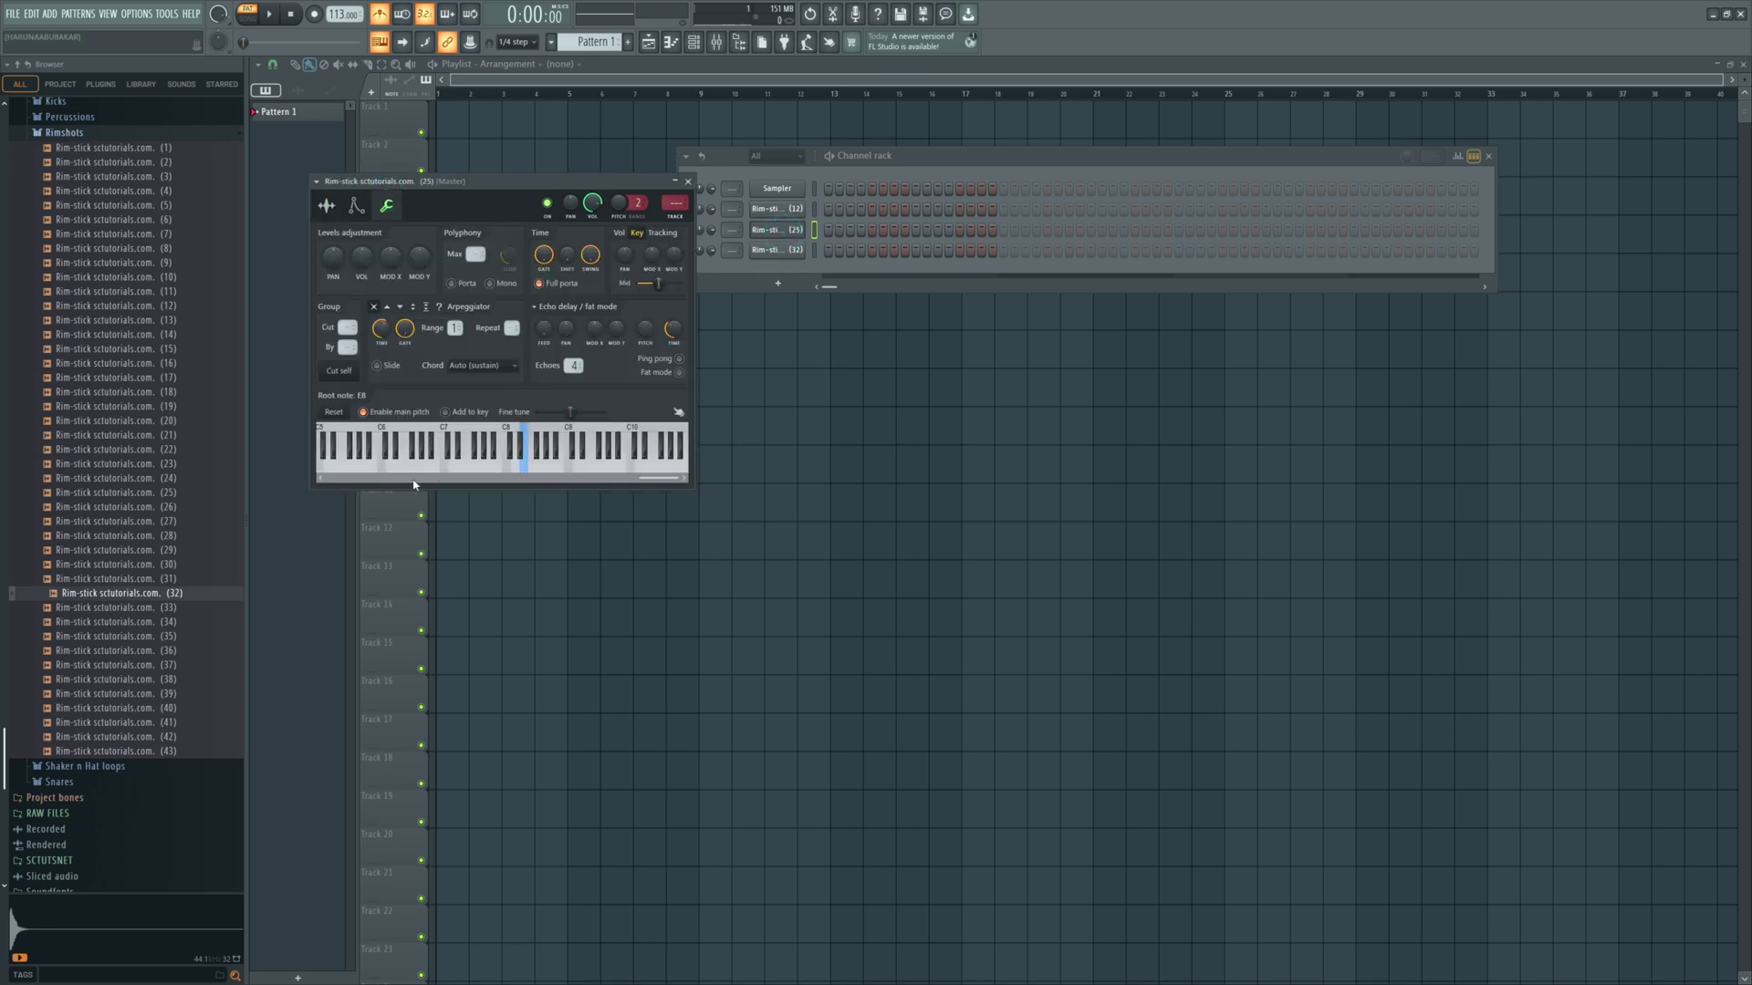
scroll(448, 460, left, 5)
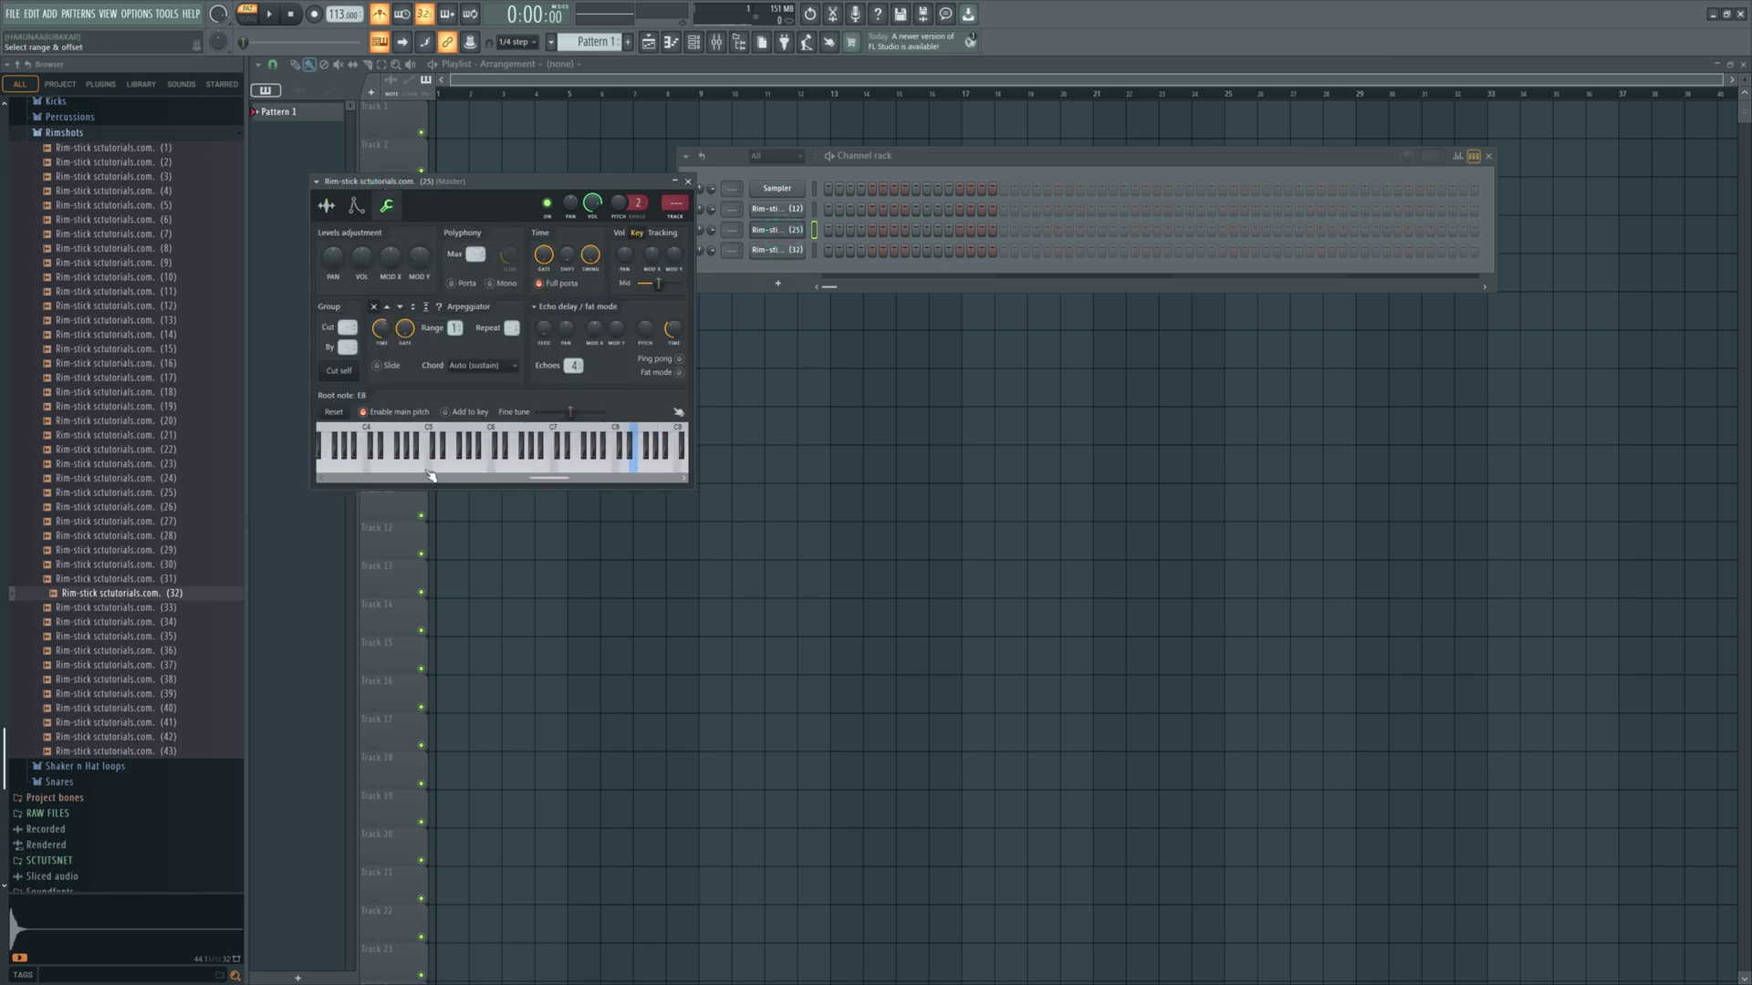
right_click(428, 460)
click(330, 205)
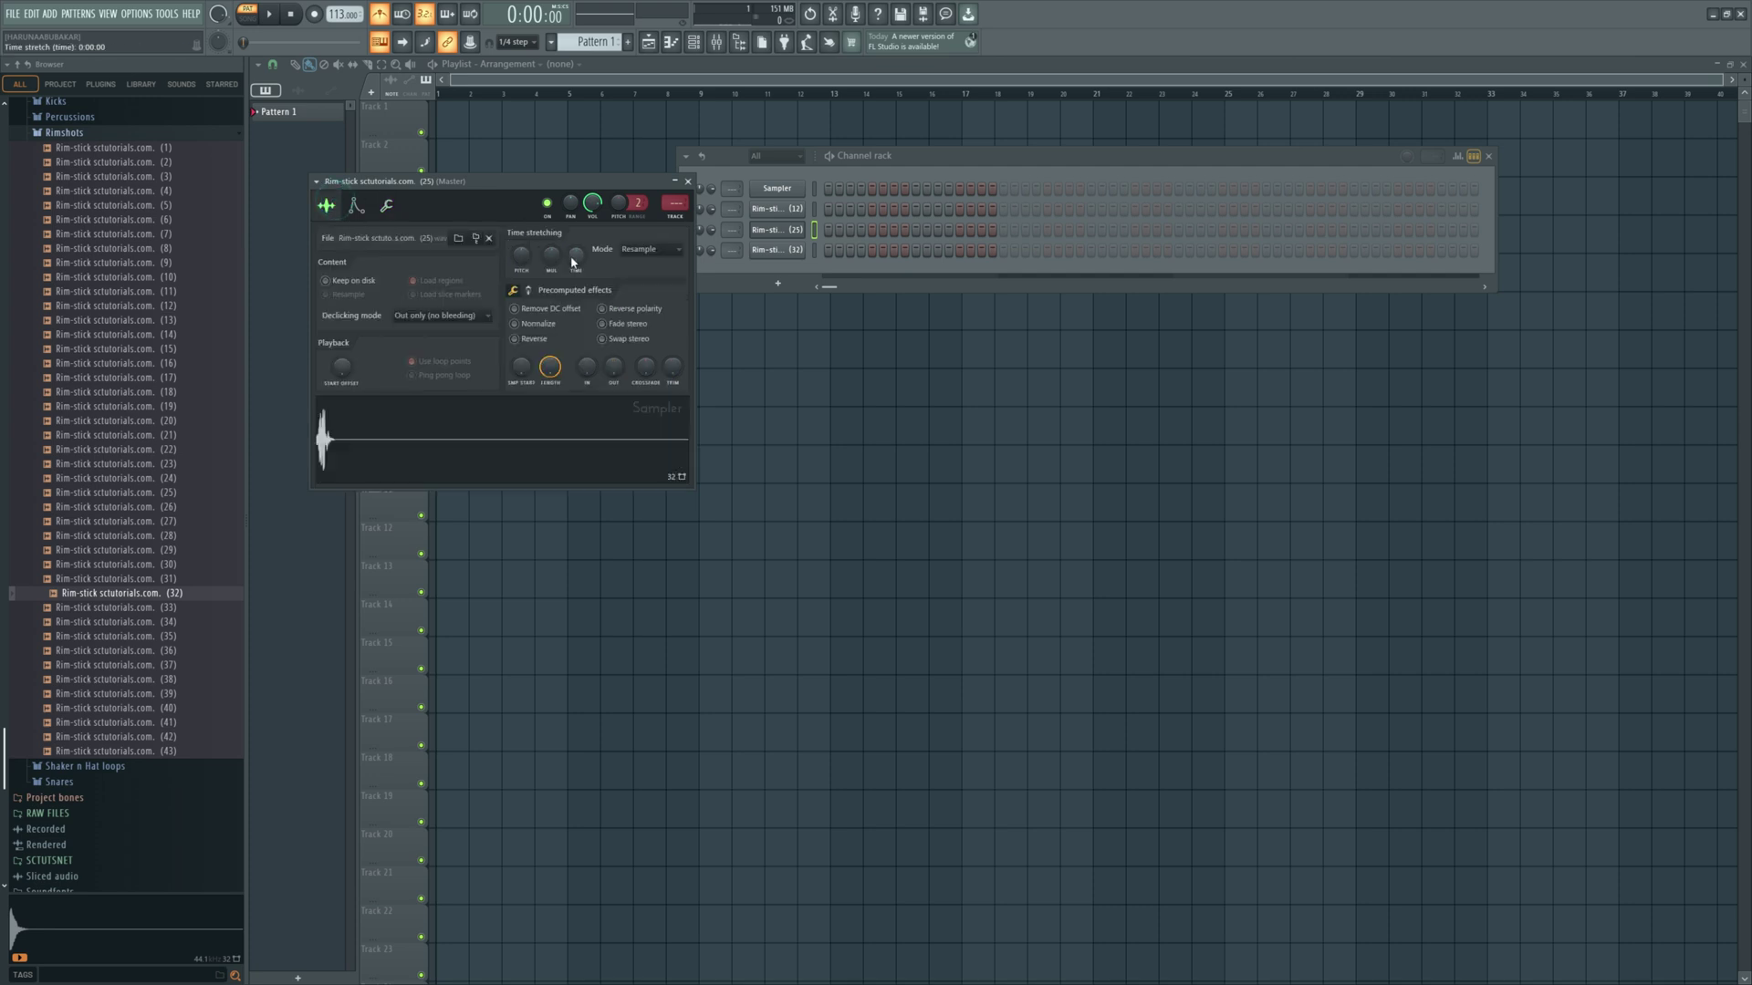
click(649, 249)
click(435, 362)
click(827, 275)
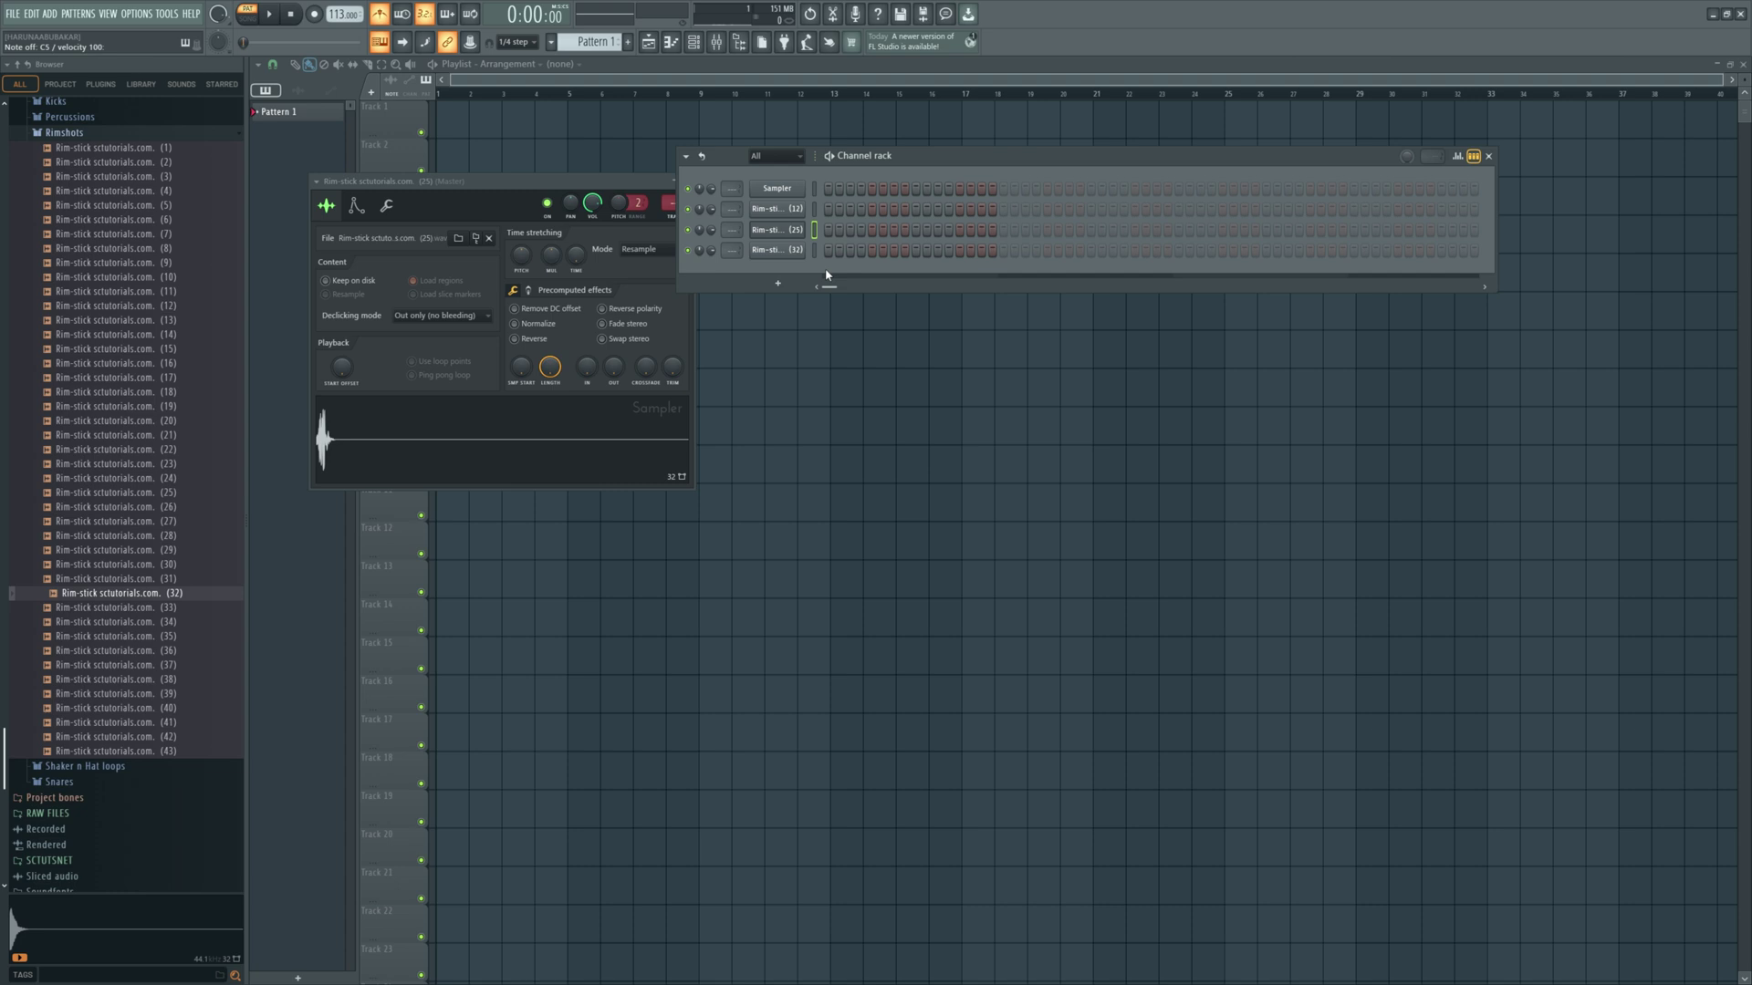
click(828, 211)
click(827, 217)
click(861, 231)
click(895, 252)
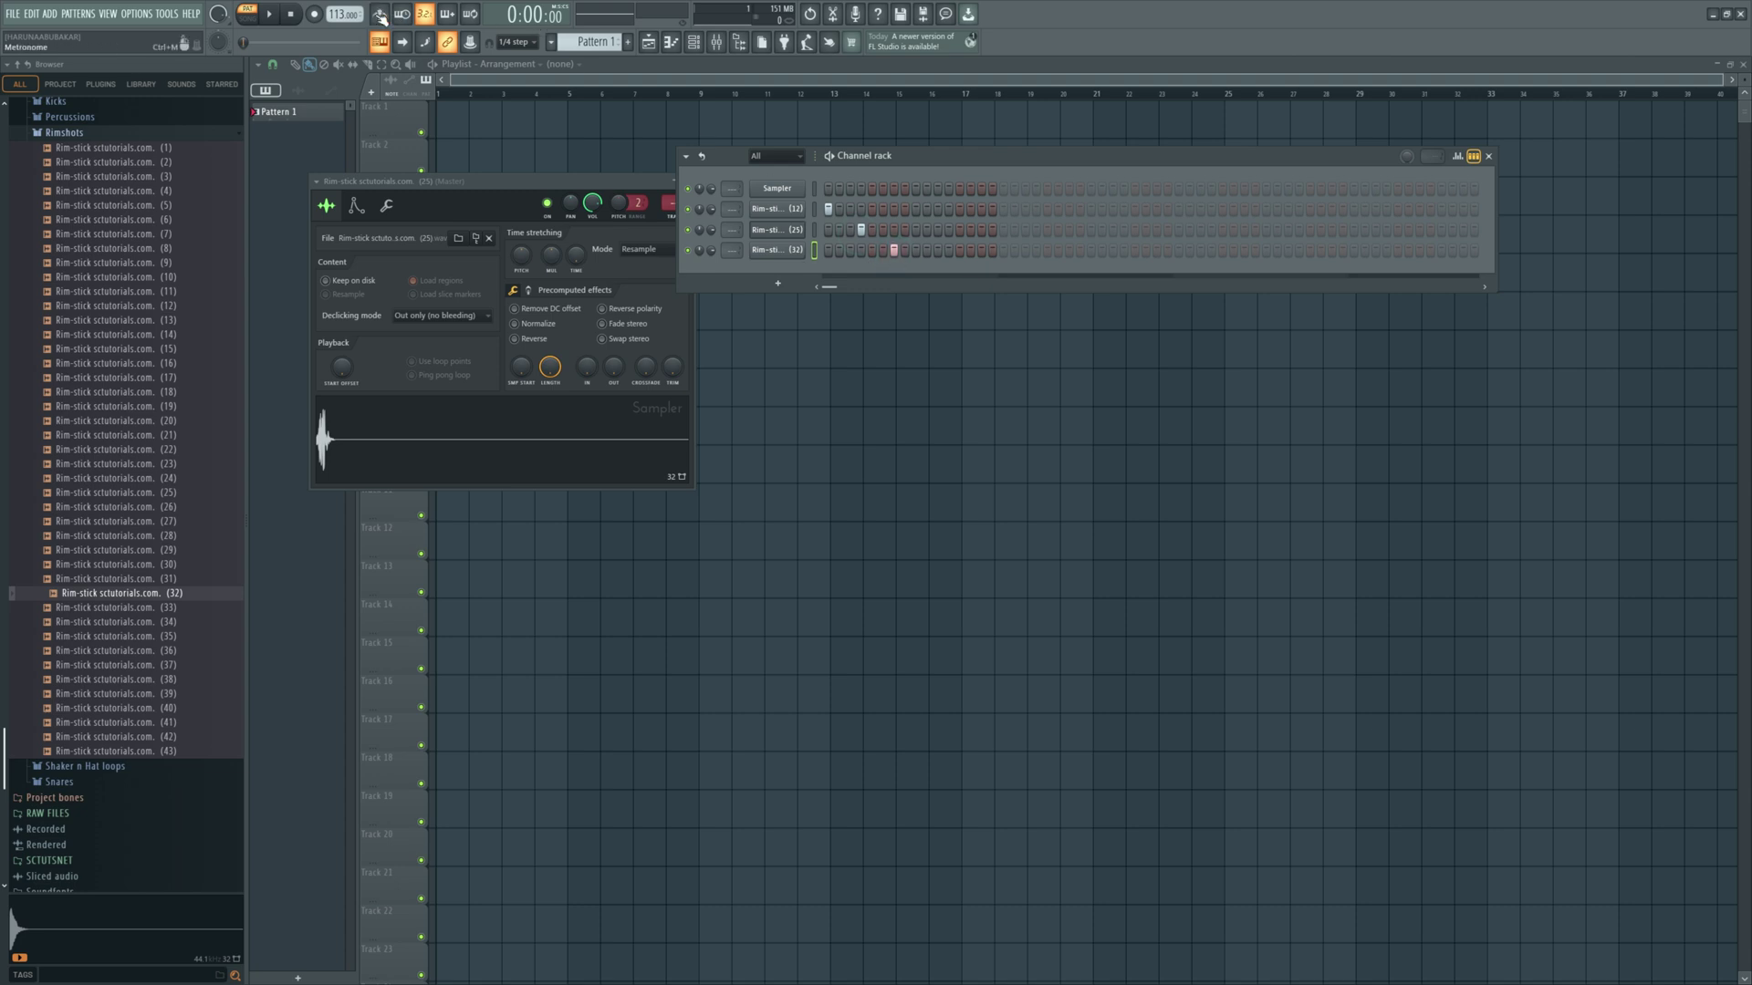
key(space)
key(space)
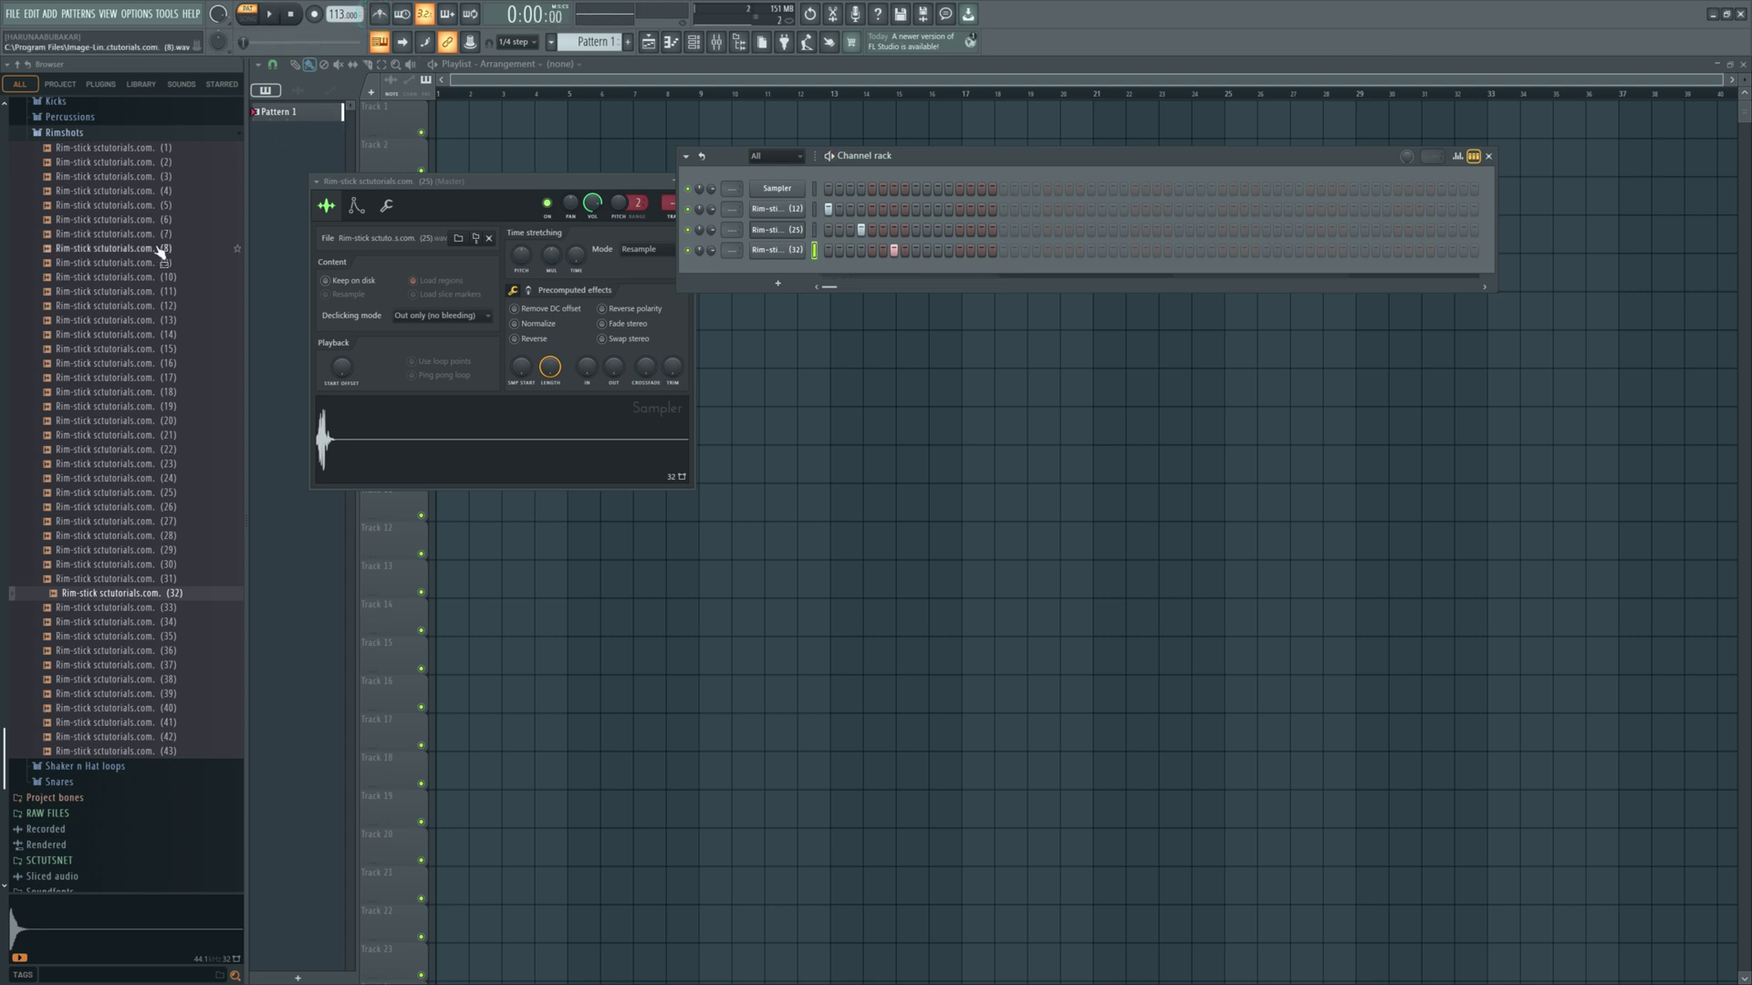
- Audition samples in the Kicks folder and add kick sctutorials.com (15) as a new channel
scroll(164, 250, up, 5)
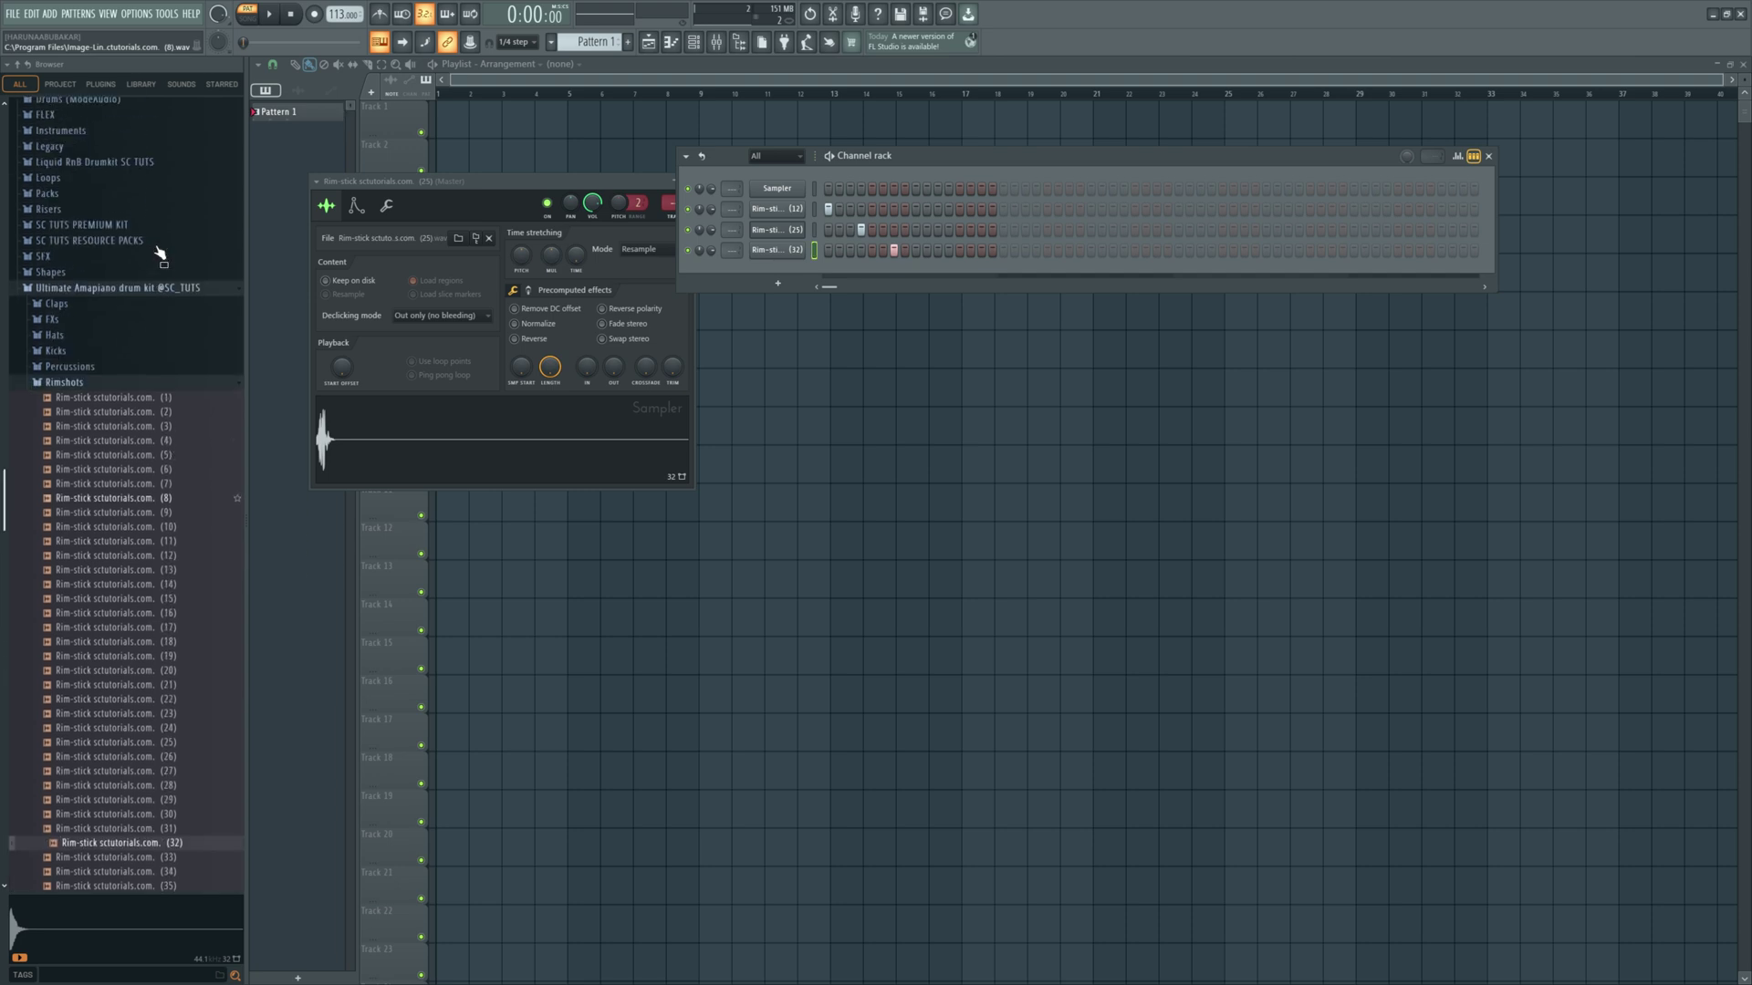
click(77, 360)
click(88, 375)
click(88, 389)
click(88, 403)
click(88, 418)
click(87, 432)
click(85, 447)
click(83, 461)
click(84, 476)
click(85, 490)
click(85, 518)
click(104, 492)
click(103, 577)
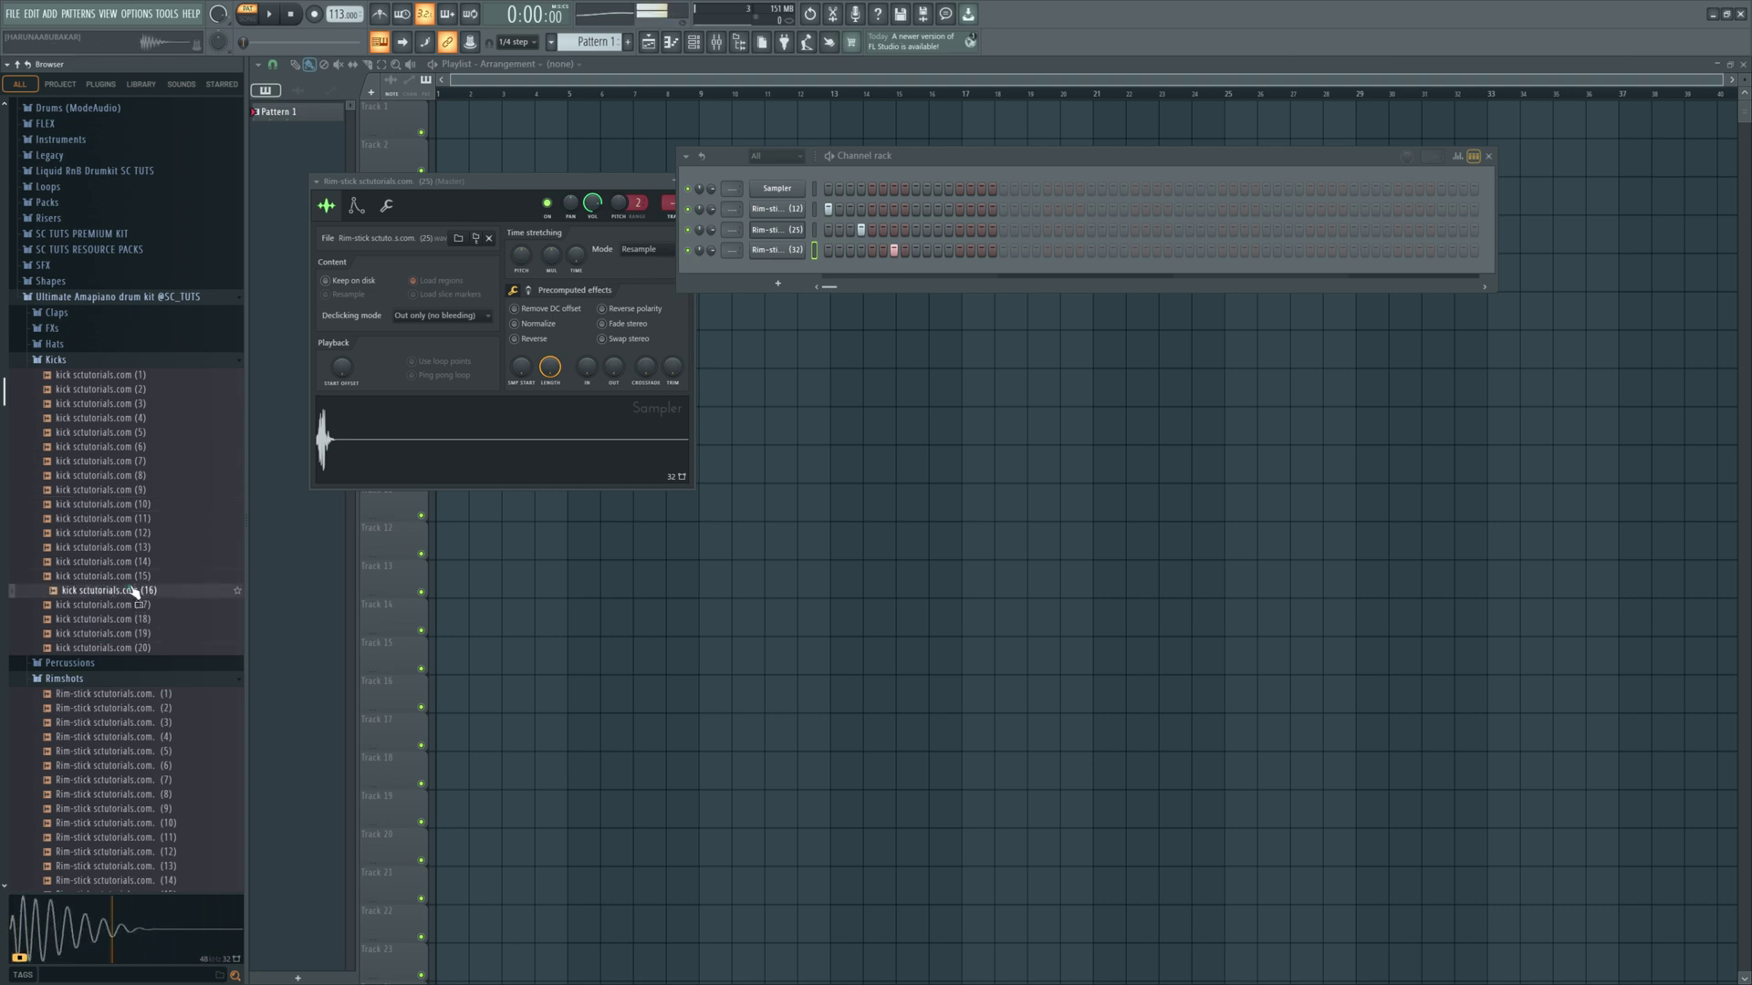
click(132, 576)
drag(135, 576, 792, 274)
- Place kick hits on steps 1, 5, 9 and 13
click(827, 273)
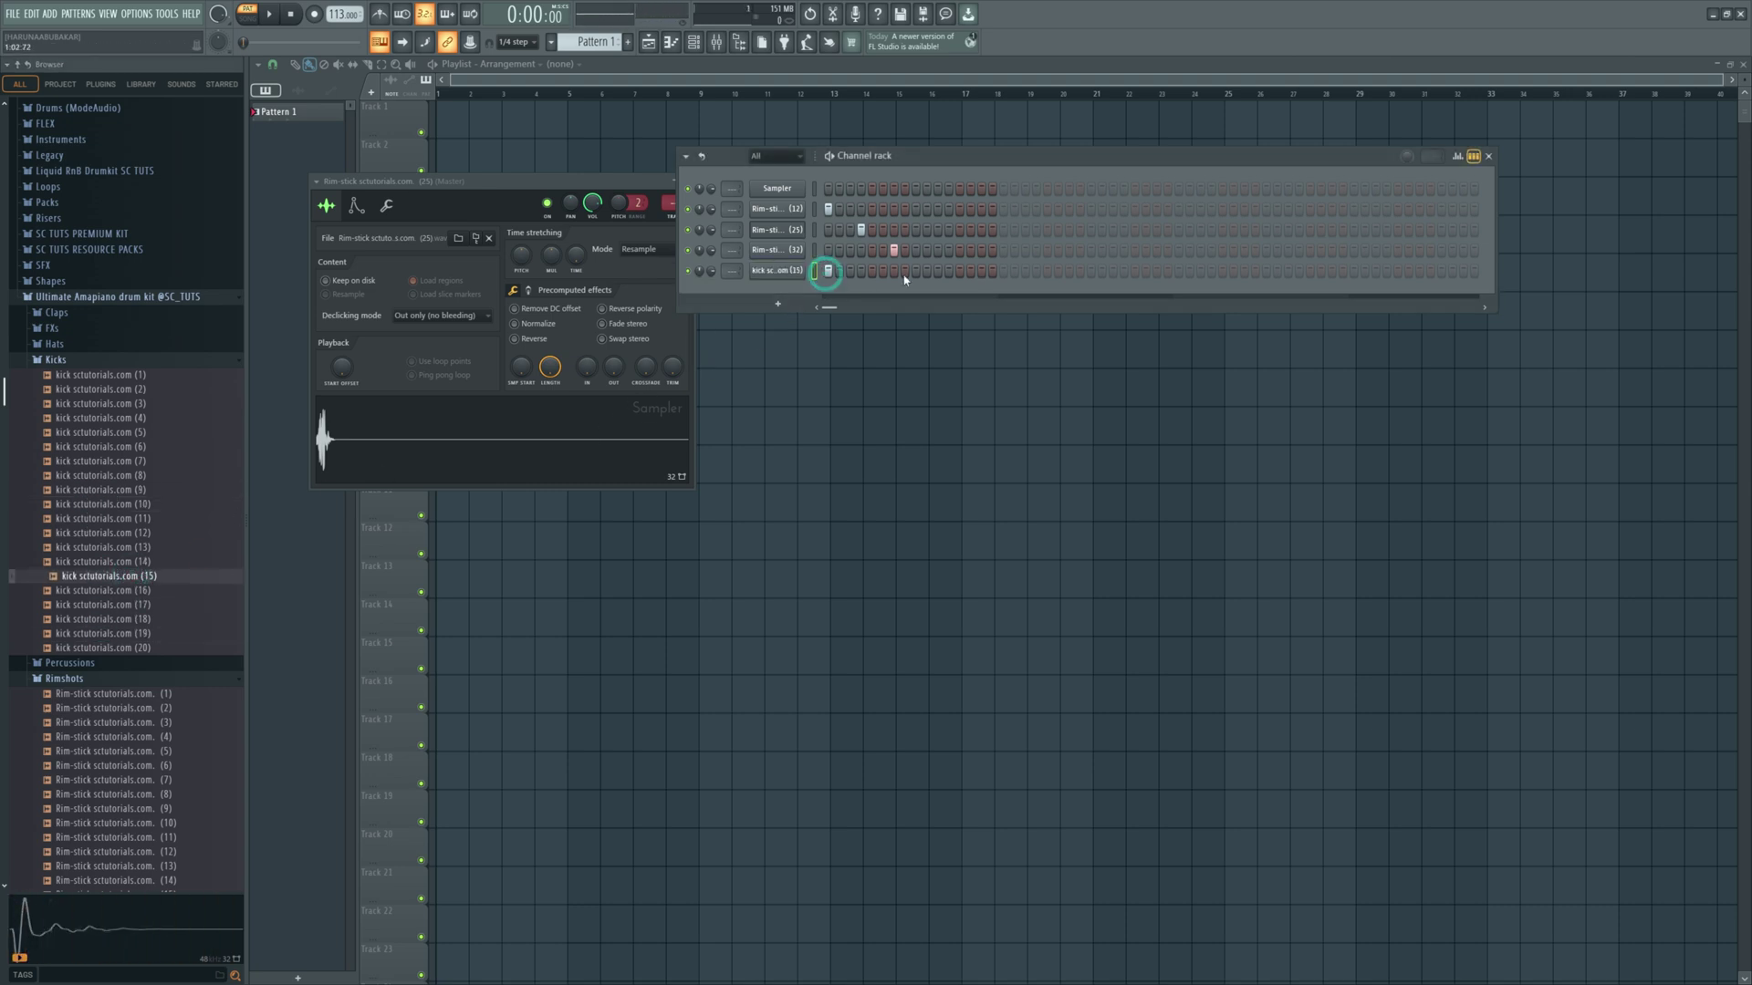
click(871, 271)
click(915, 271)
click(959, 271)
- Fill the kick channel on every 4th step and play the pattern
right_click(777, 272)
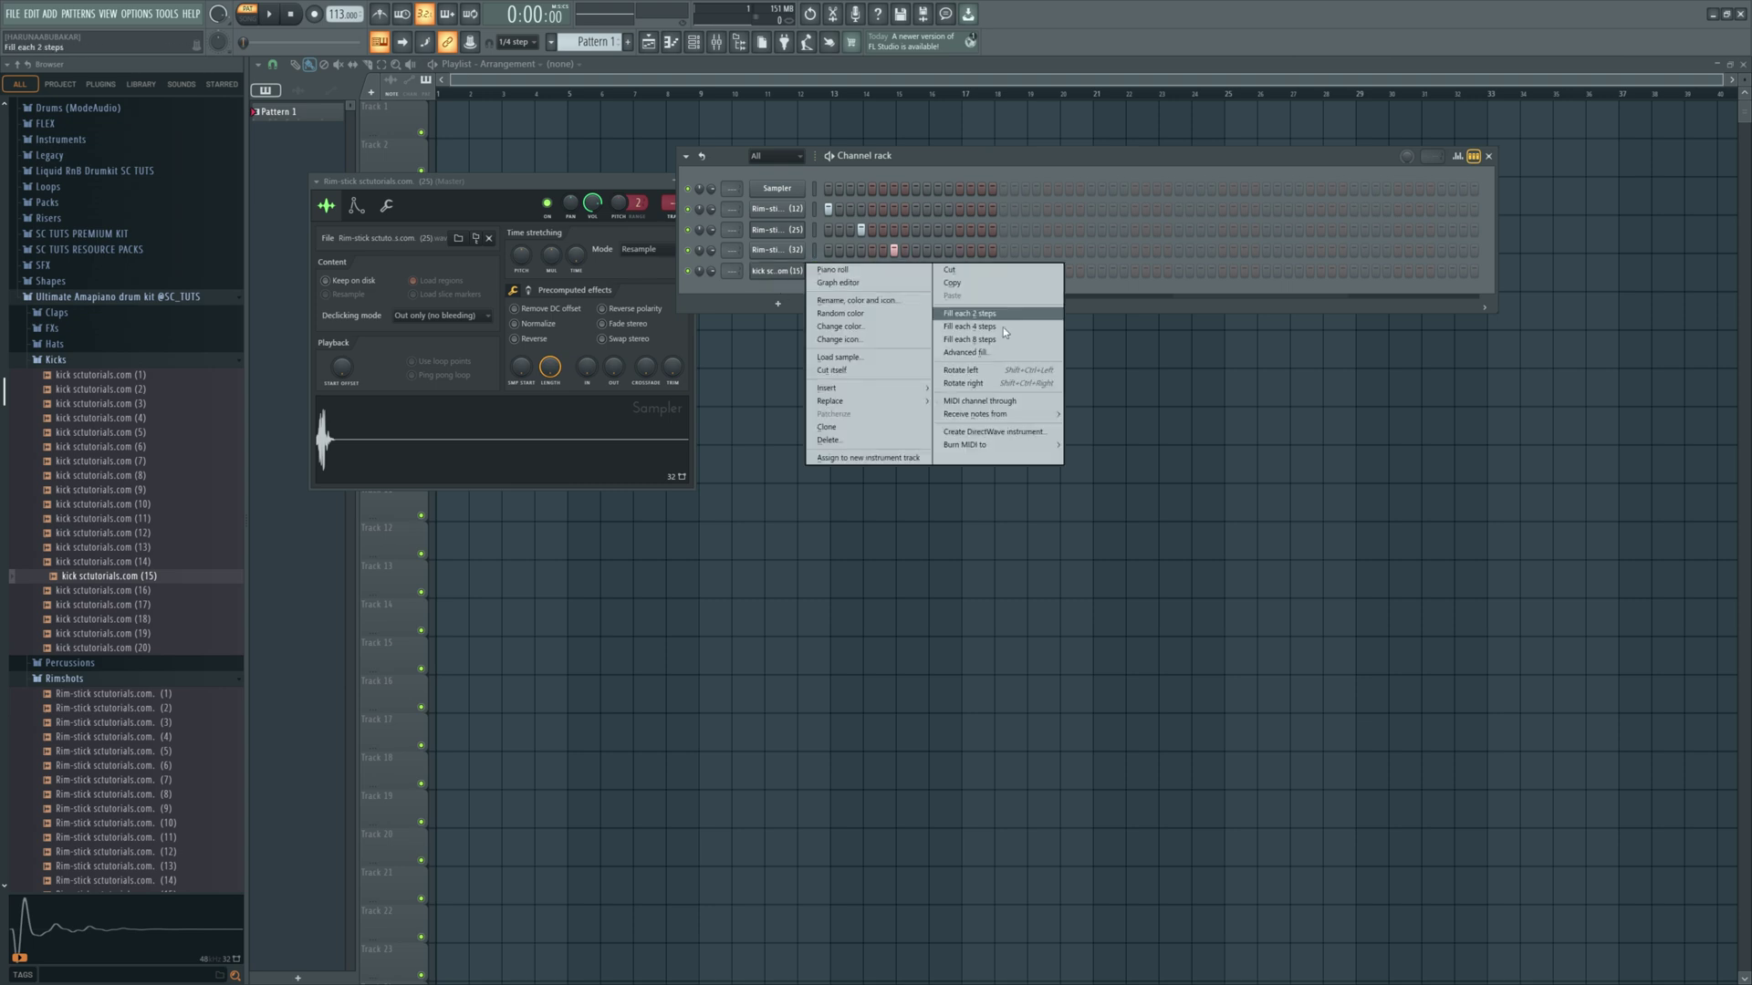
click(1007, 327)
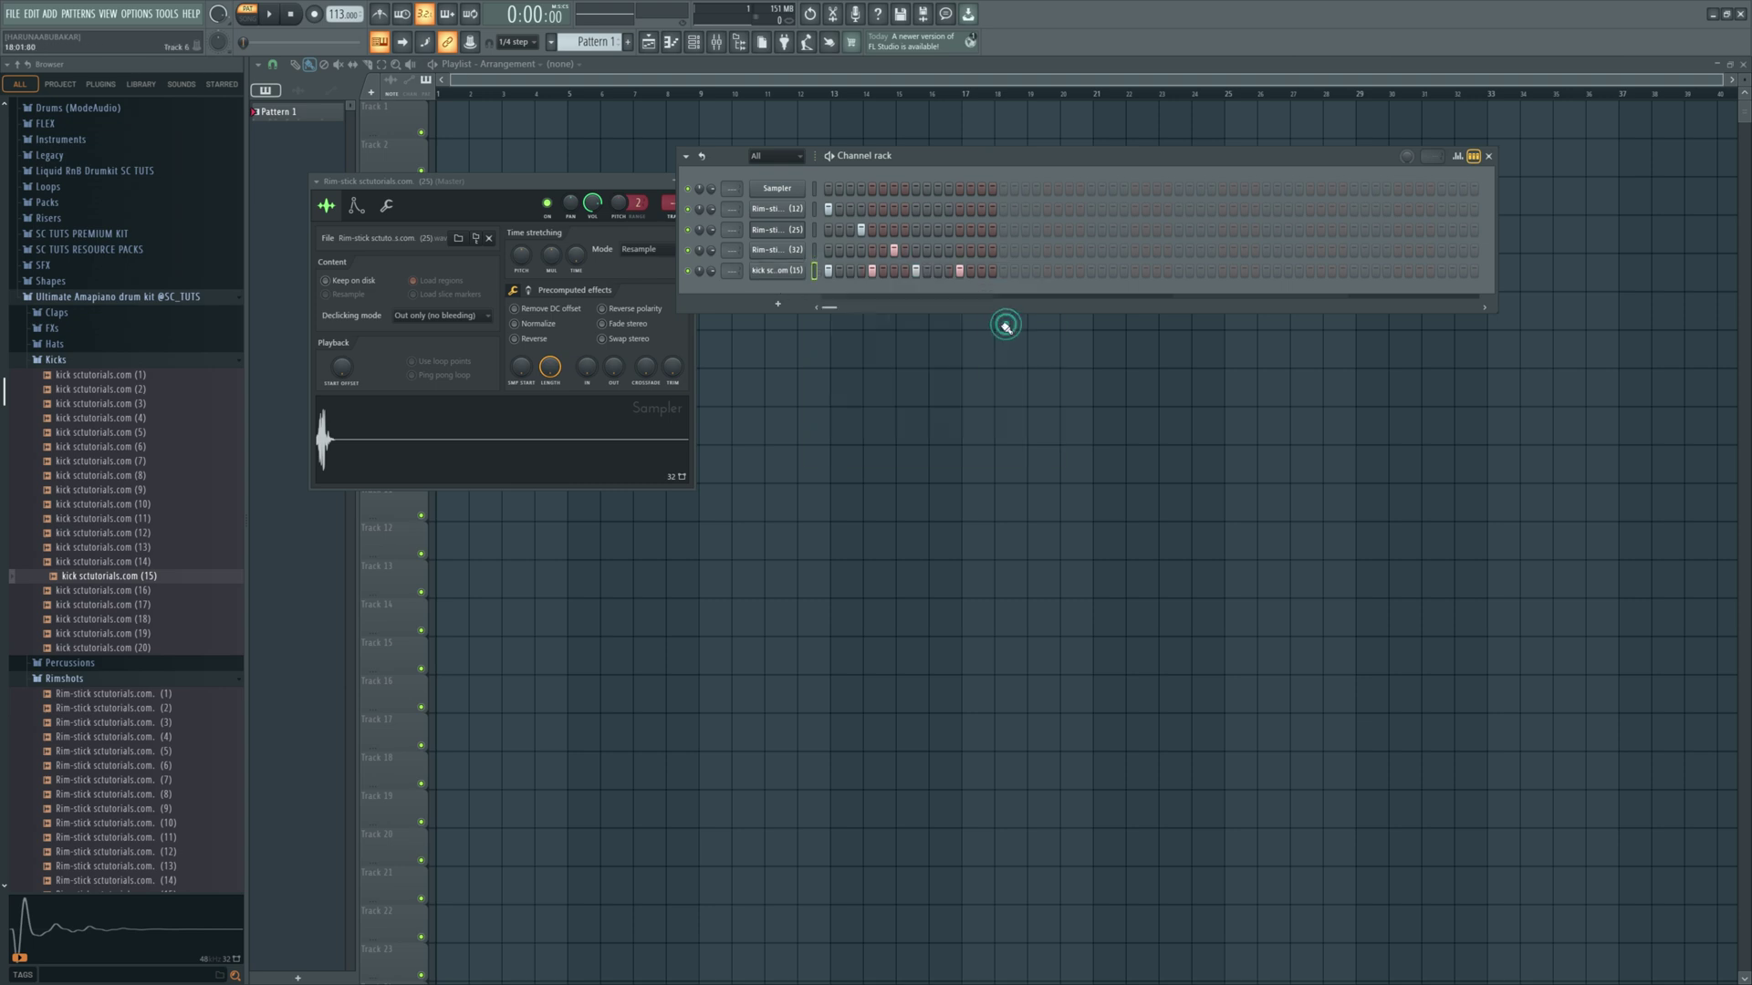
key(space)
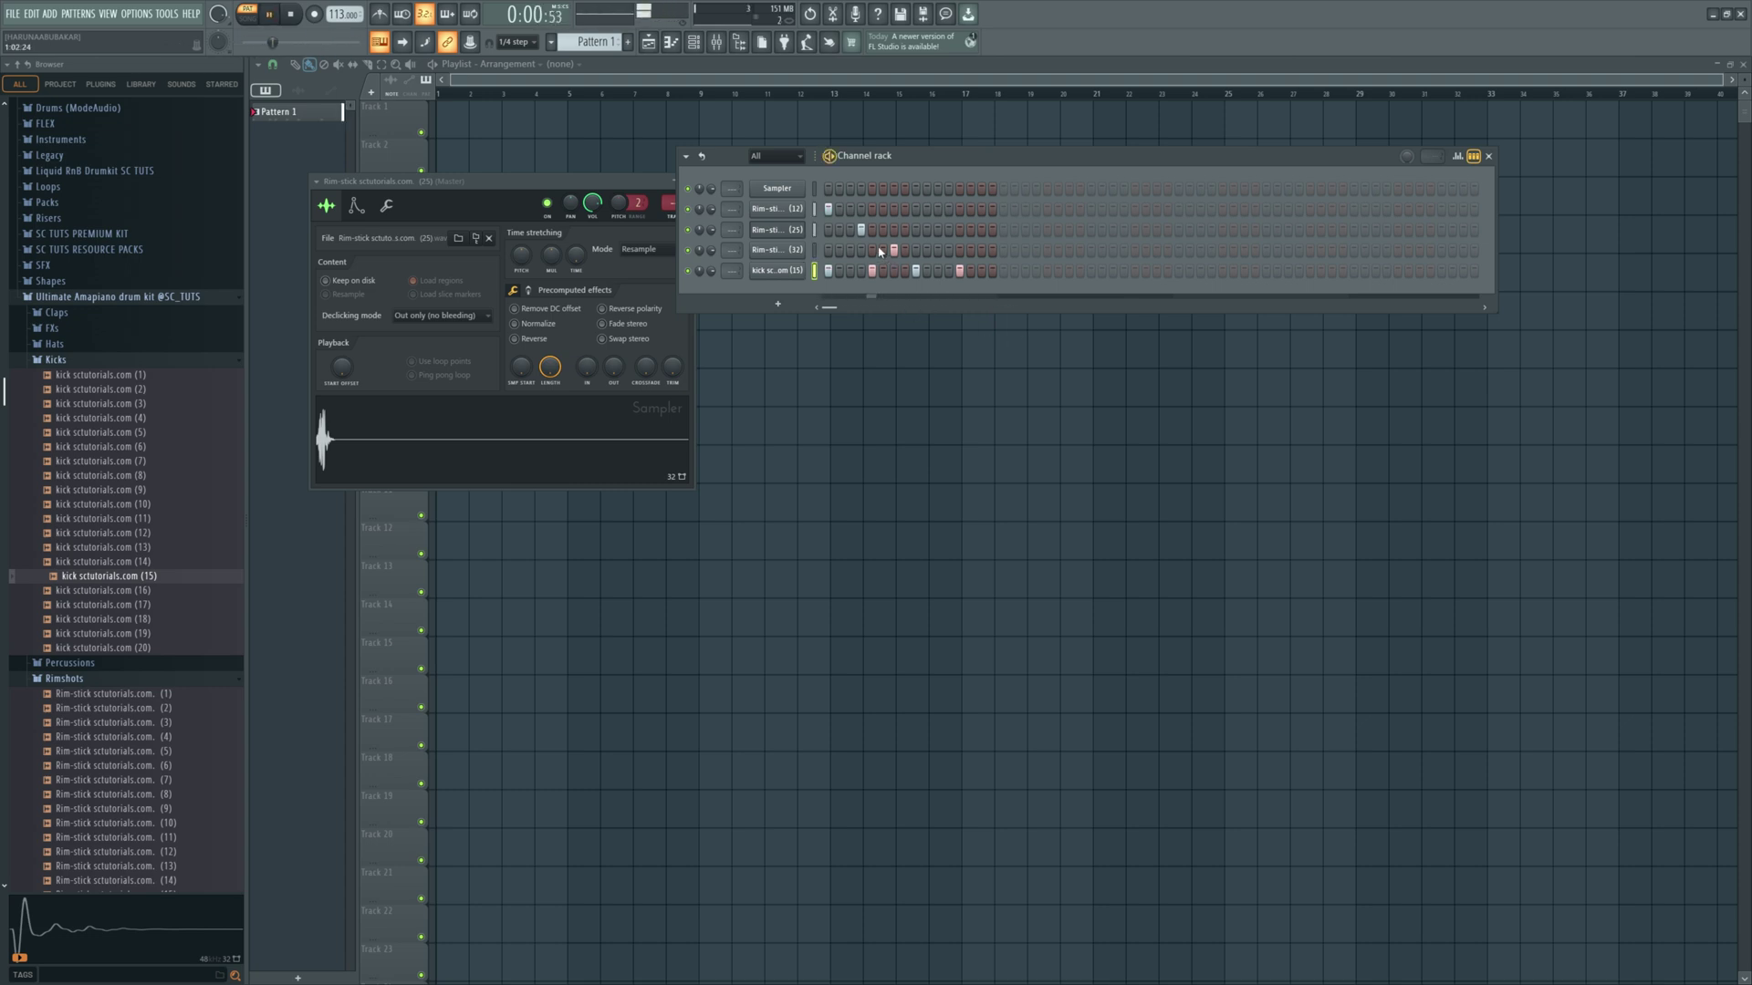
- Drop the step-15 rimshot and put rims (12), (25), (32) on steps 3, 6 and 9
key(space)
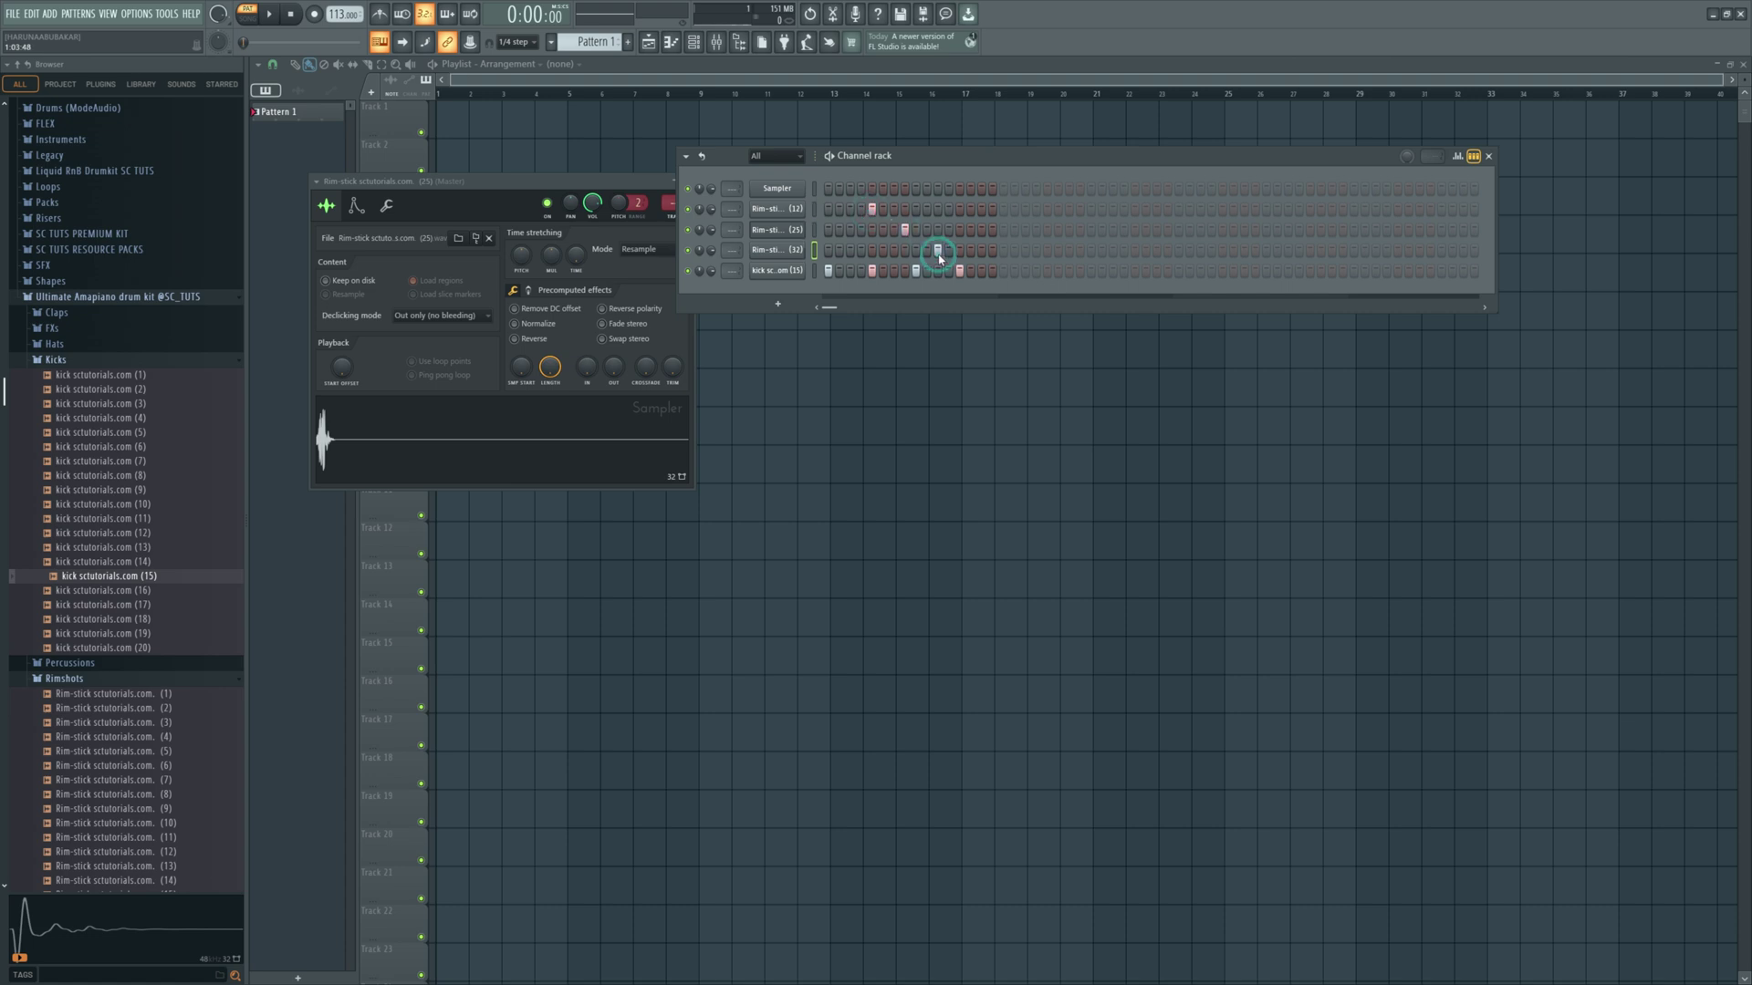
key(space)
key(space)
click(982, 251)
key(space)
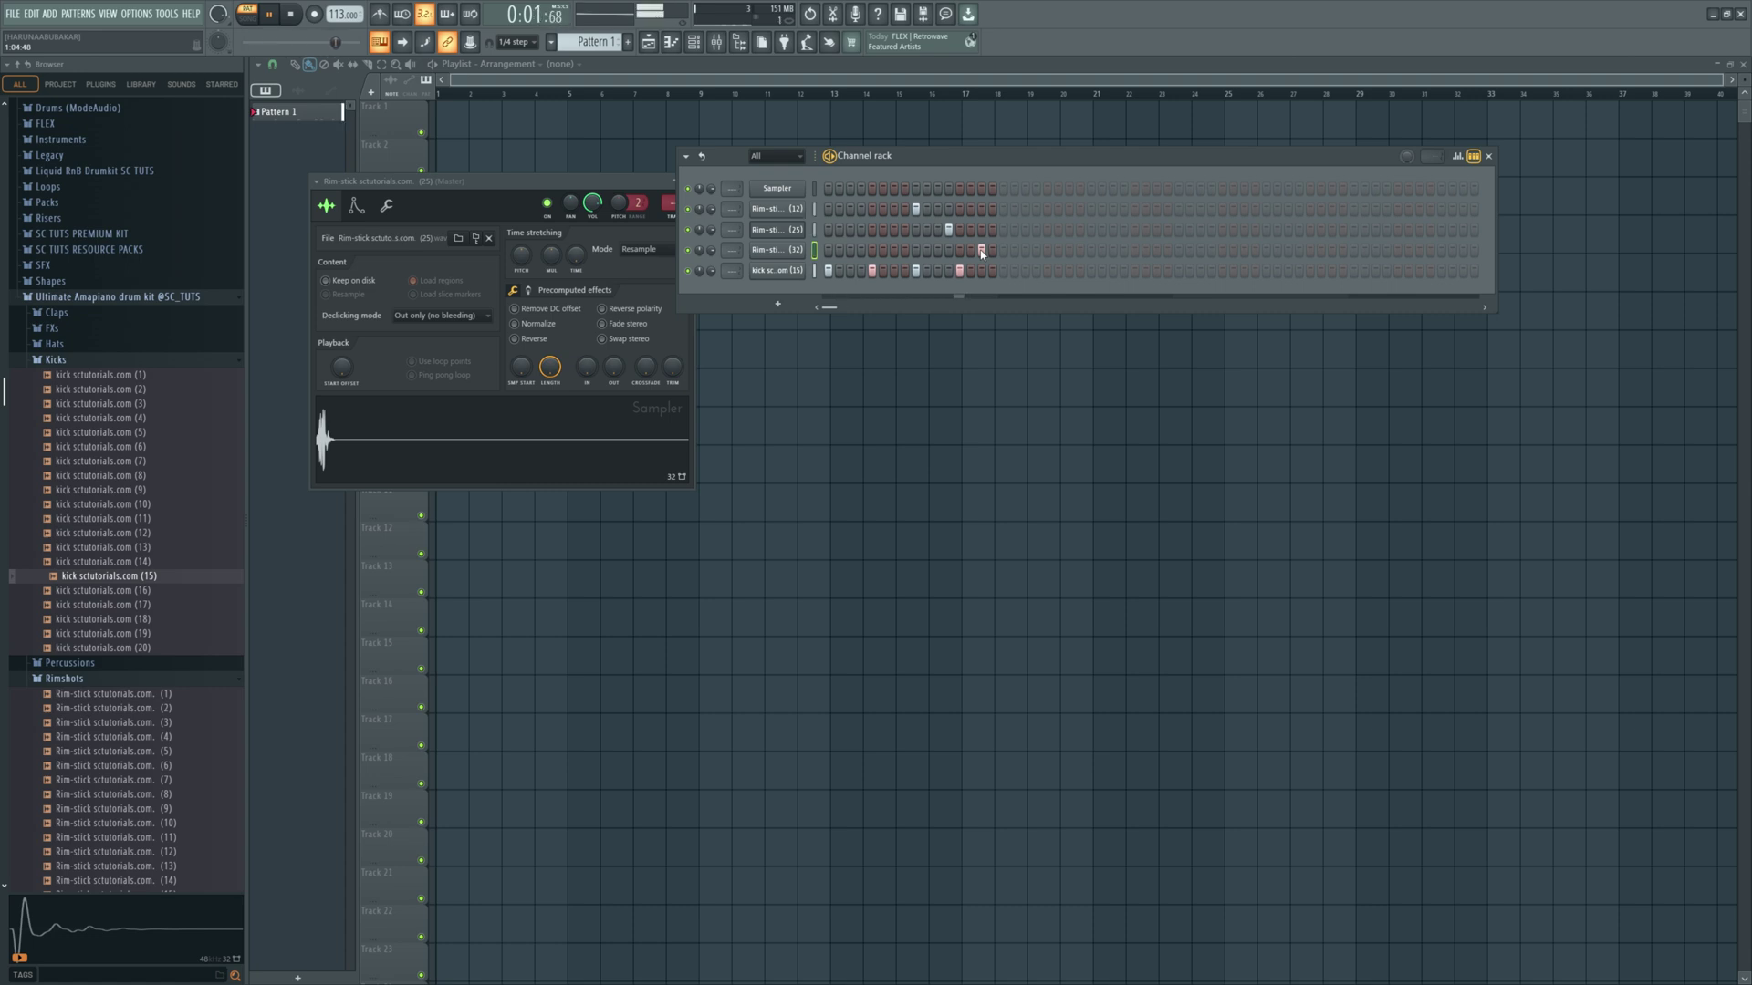
key(space)
click(982, 251)
click(851, 211)
click(883, 230)
key(space)
click(916, 250)
- Raise one rimshot's volume and lower the Rim (12) channel to about 51%
key(space)
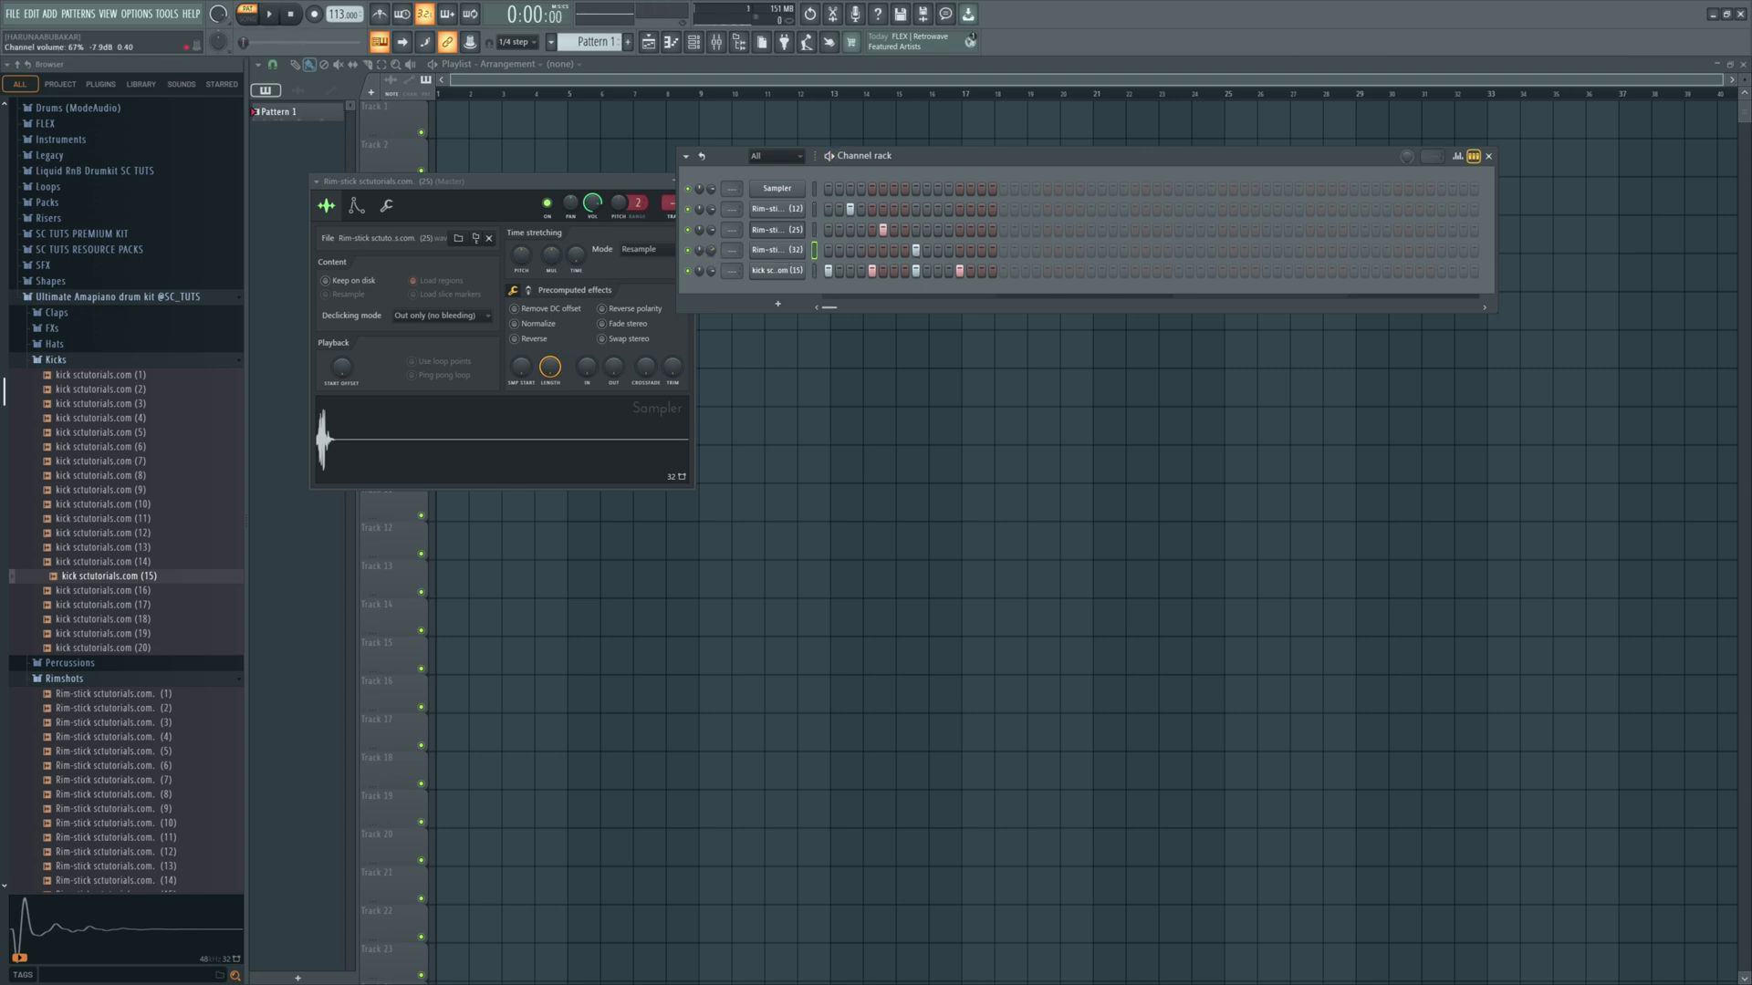
drag(715, 250, 714, 240)
key(space)
drag(712, 213, 712, 237)
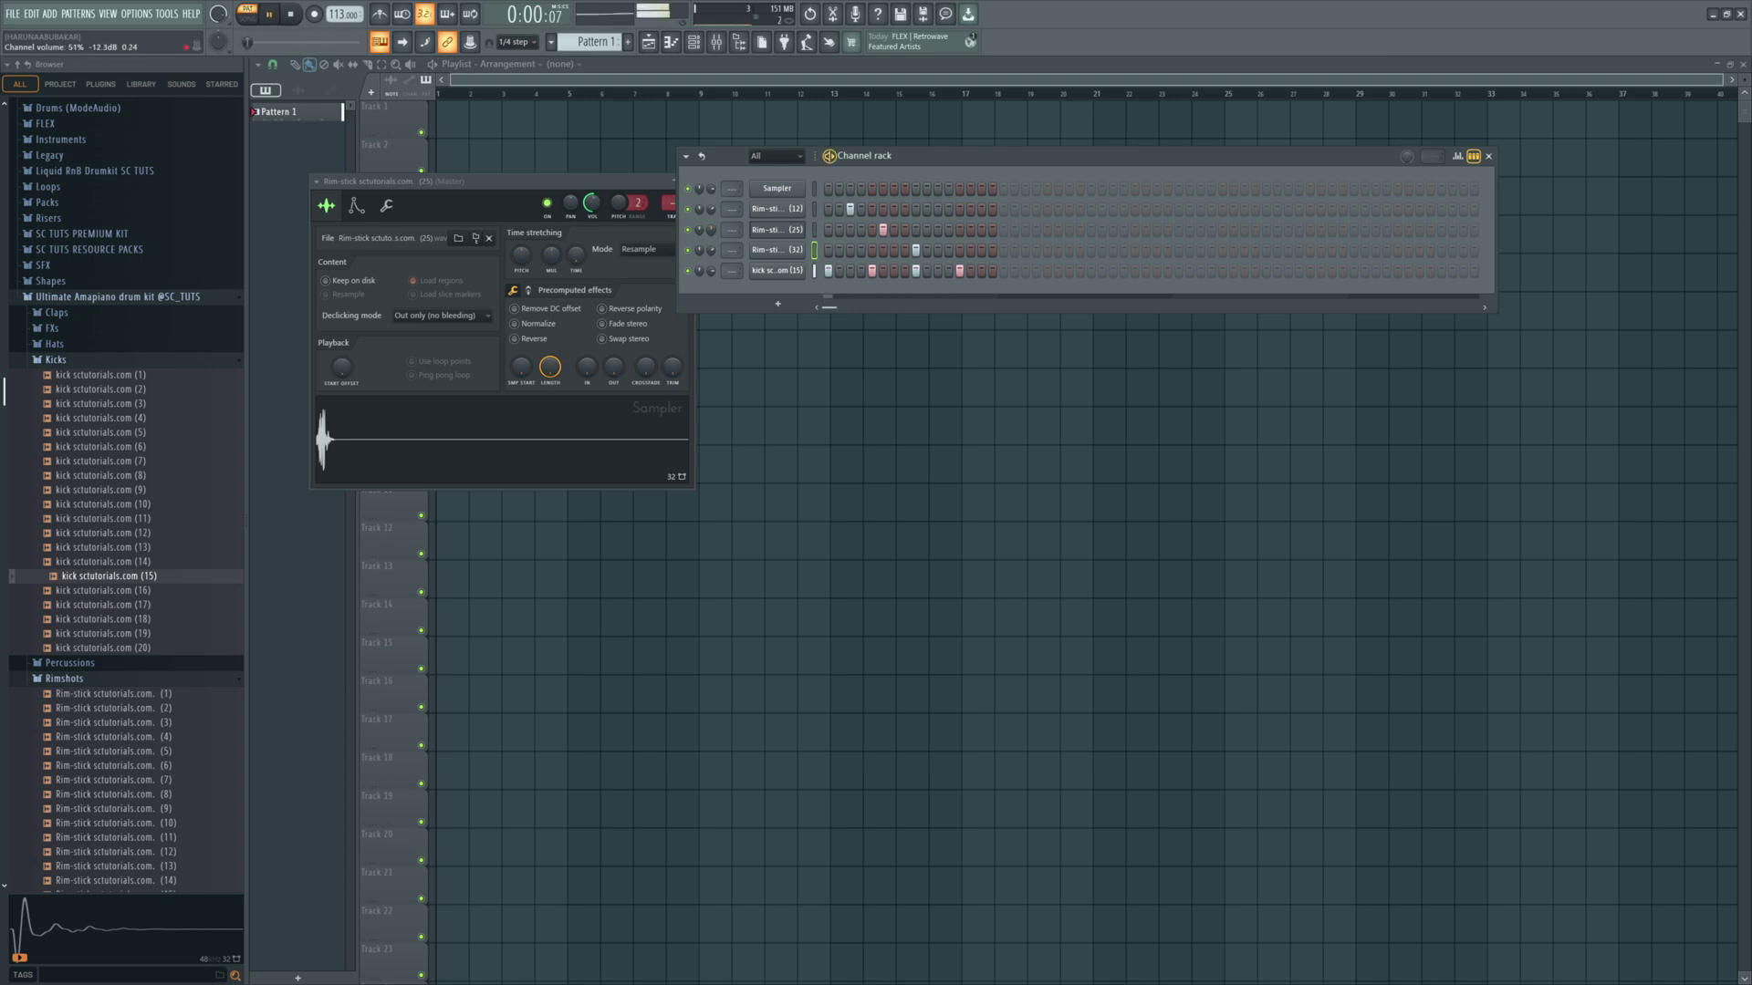
- Nudge a rimshot channel's volume up slightly and stop playback
drag(712, 255, 712, 248)
click(713, 258)
click(712, 271)
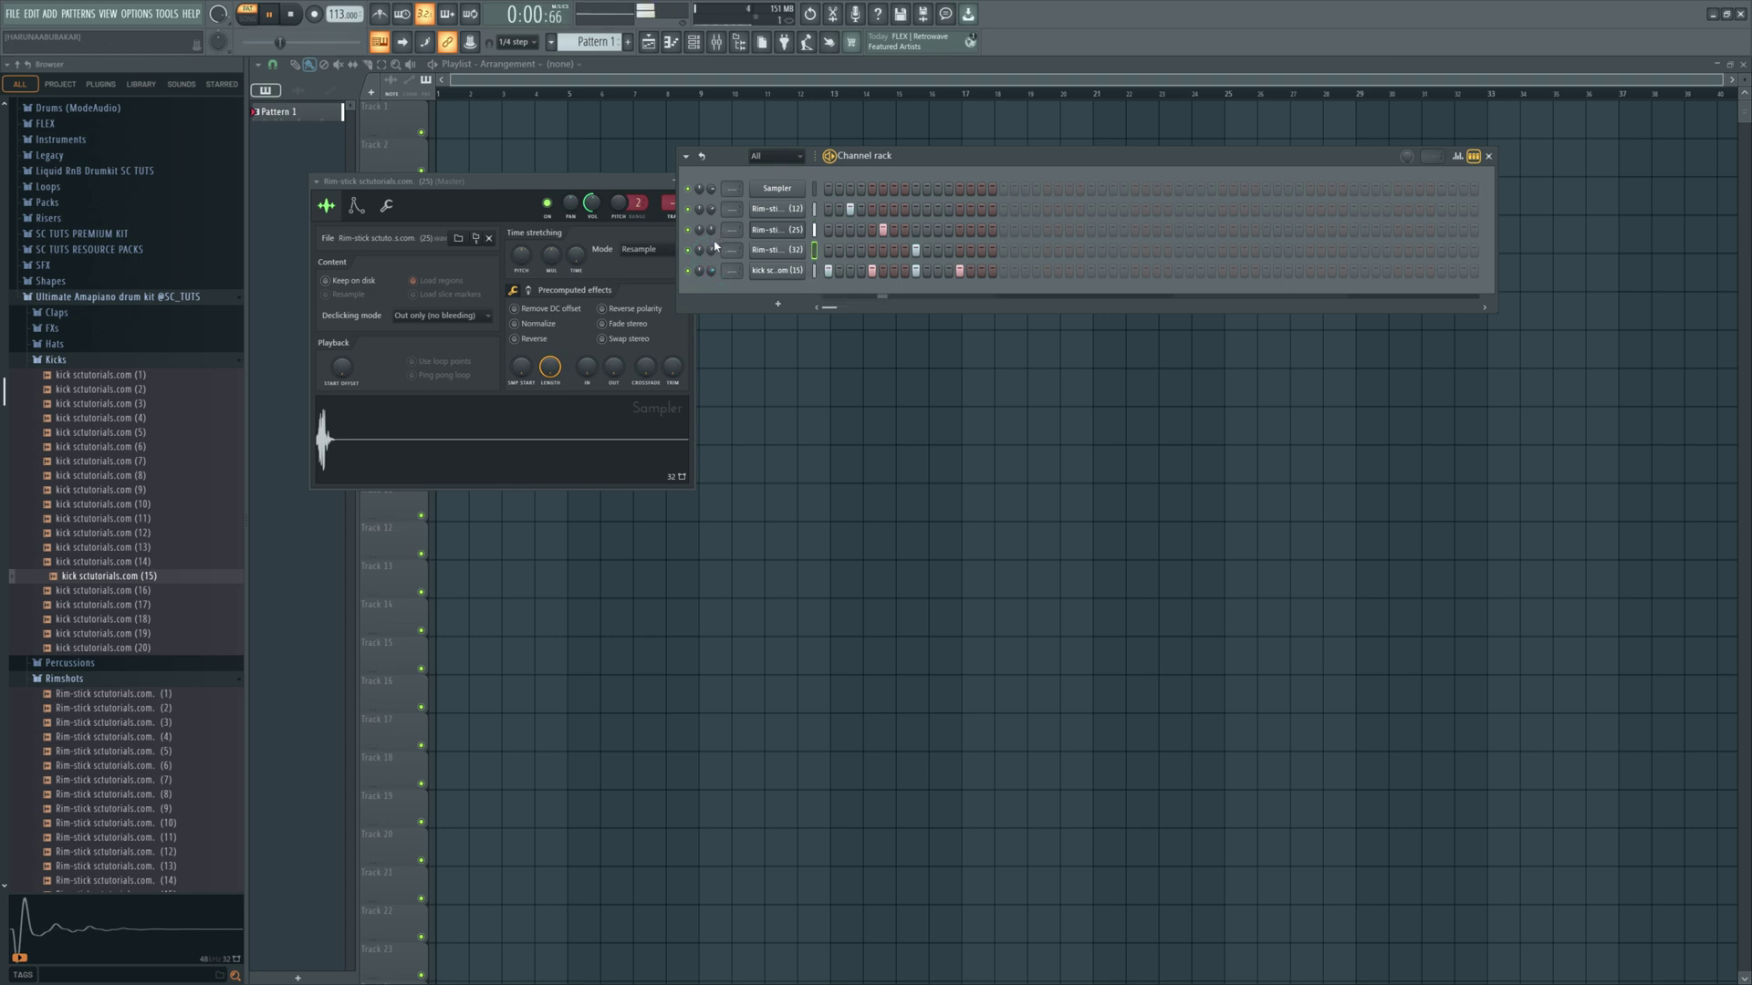
key(space)
- Audition samples in the Percussions folder and add perc sctutorials.com (89) as a channel
click(91, 663)
scroll(86, 670, down, 5)
click(135, 411)
click(135, 418)
click(136, 407)
click(139, 406)
click(137, 391)
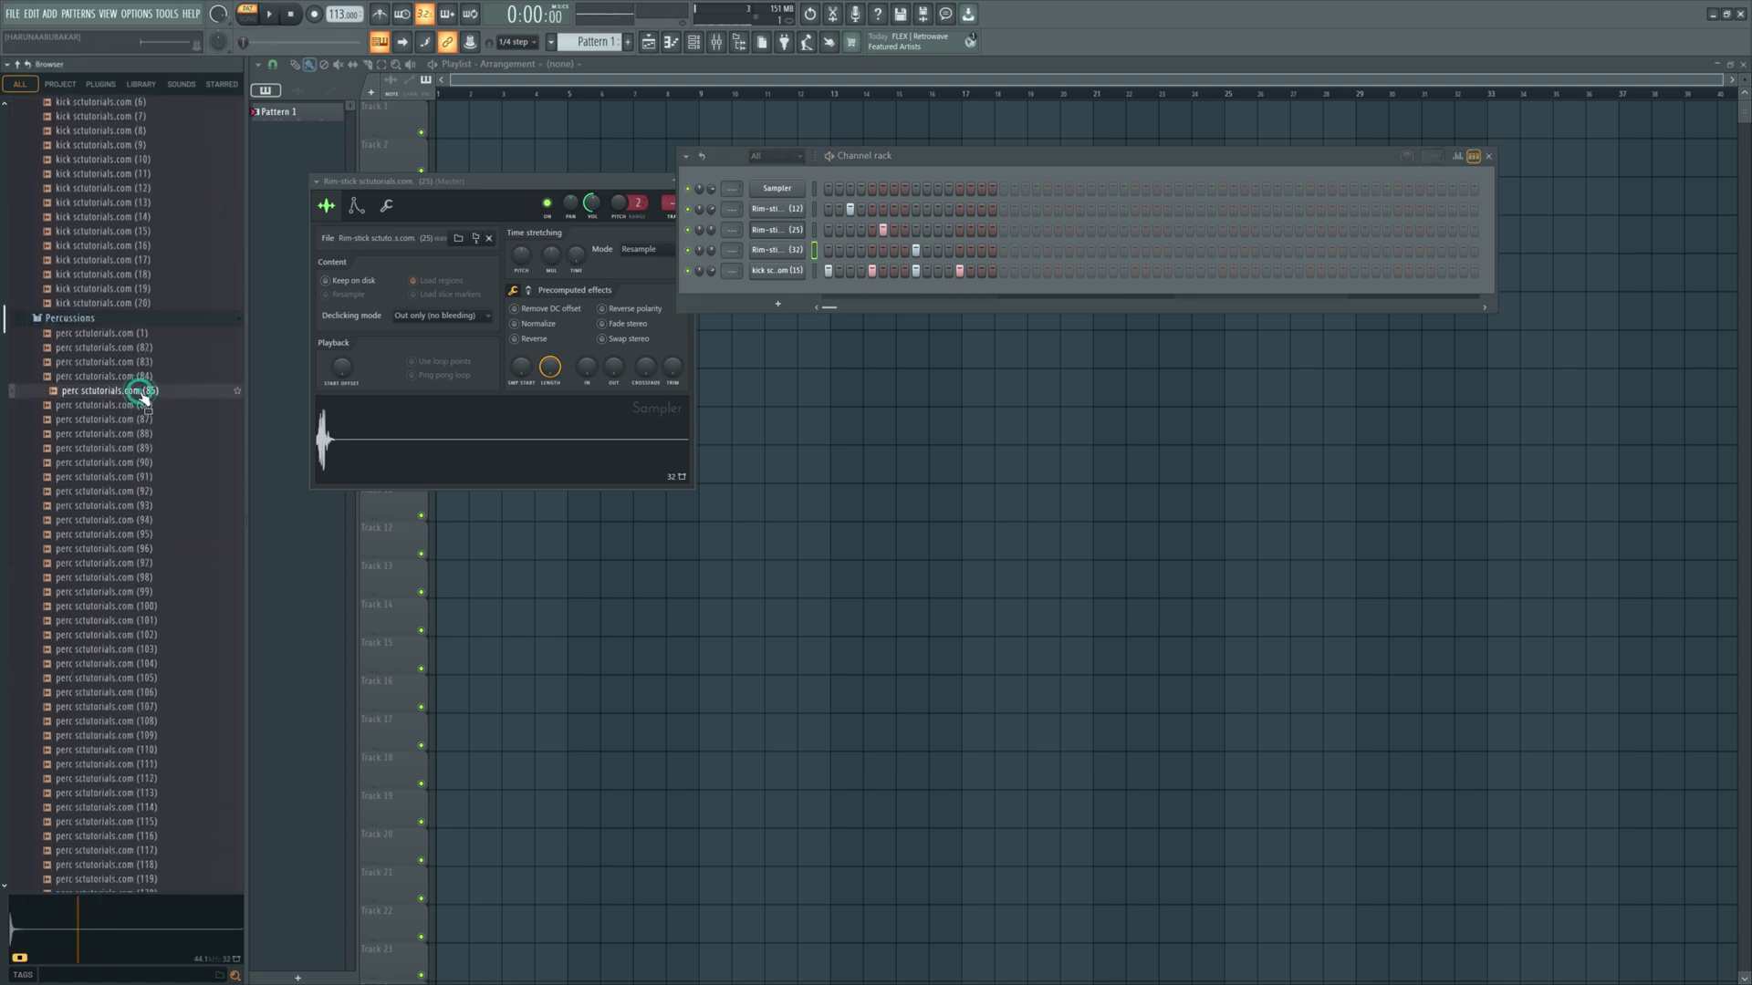
click(139, 347)
key(Down)
key(Down)
key(Down)
key(Down)
key(Down)
key(Down)
- Add percussion samples (96) and (99) as new channels
key(Down)
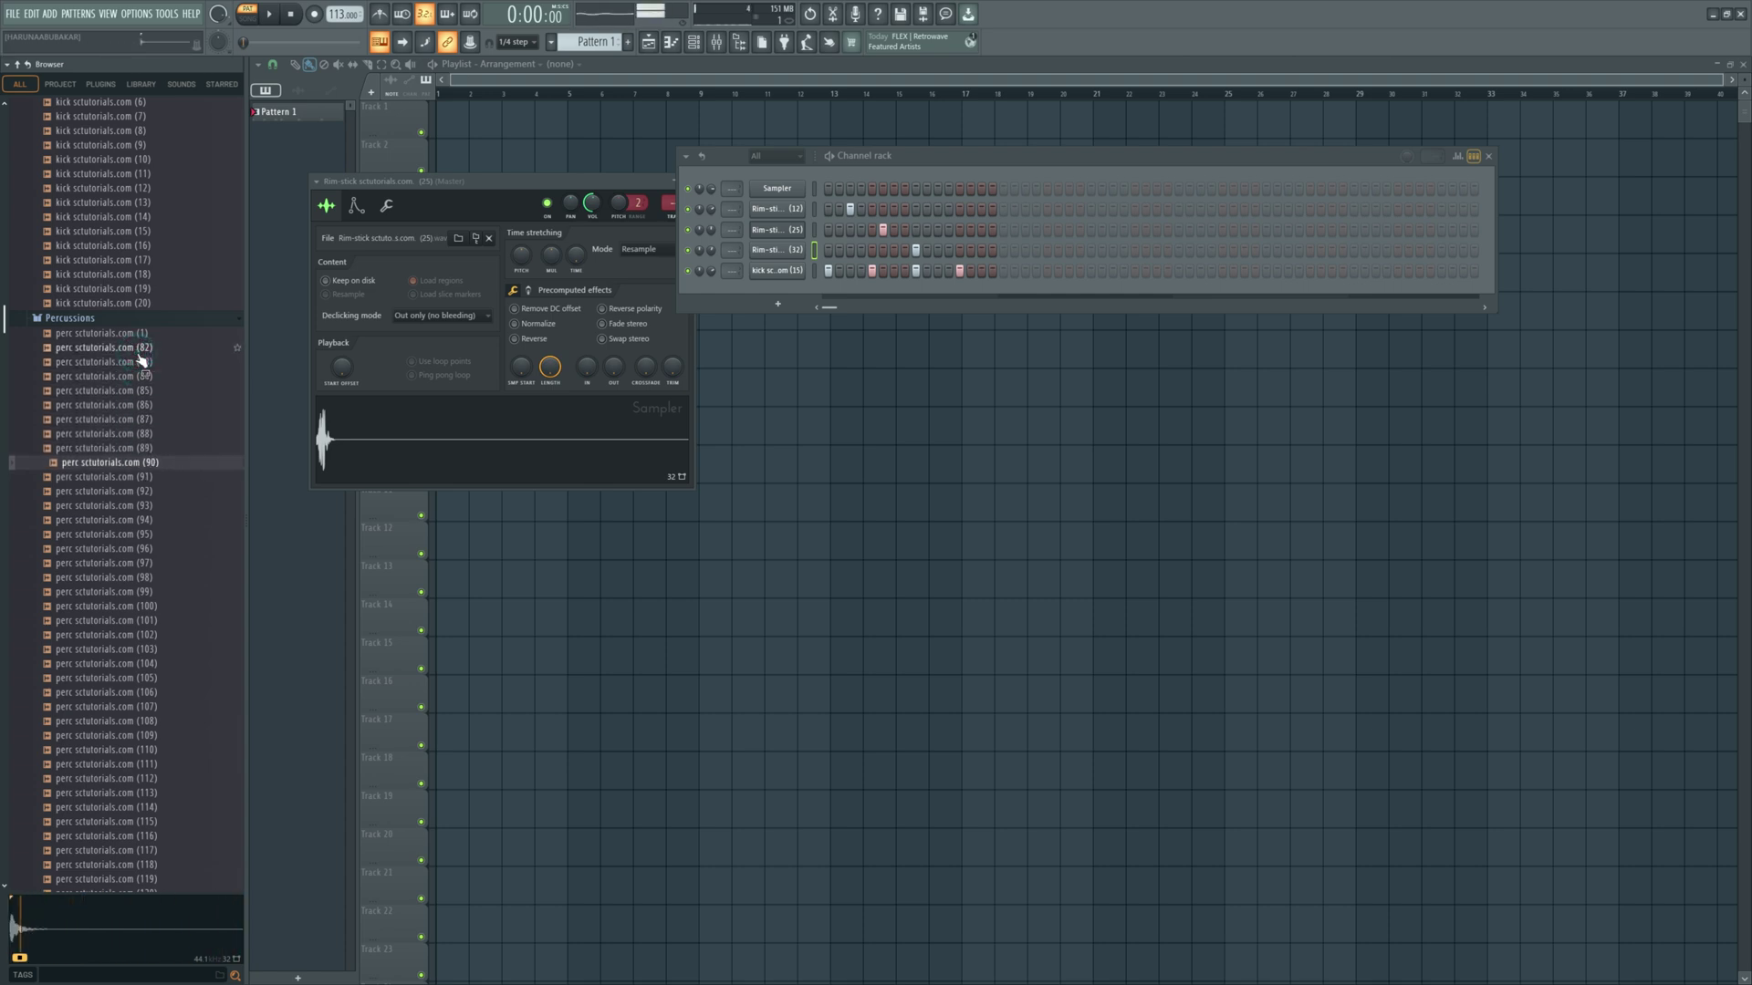
drag(140, 456, 794, 307)
key(Down)
key(Down)
key(Down)
key(Down)
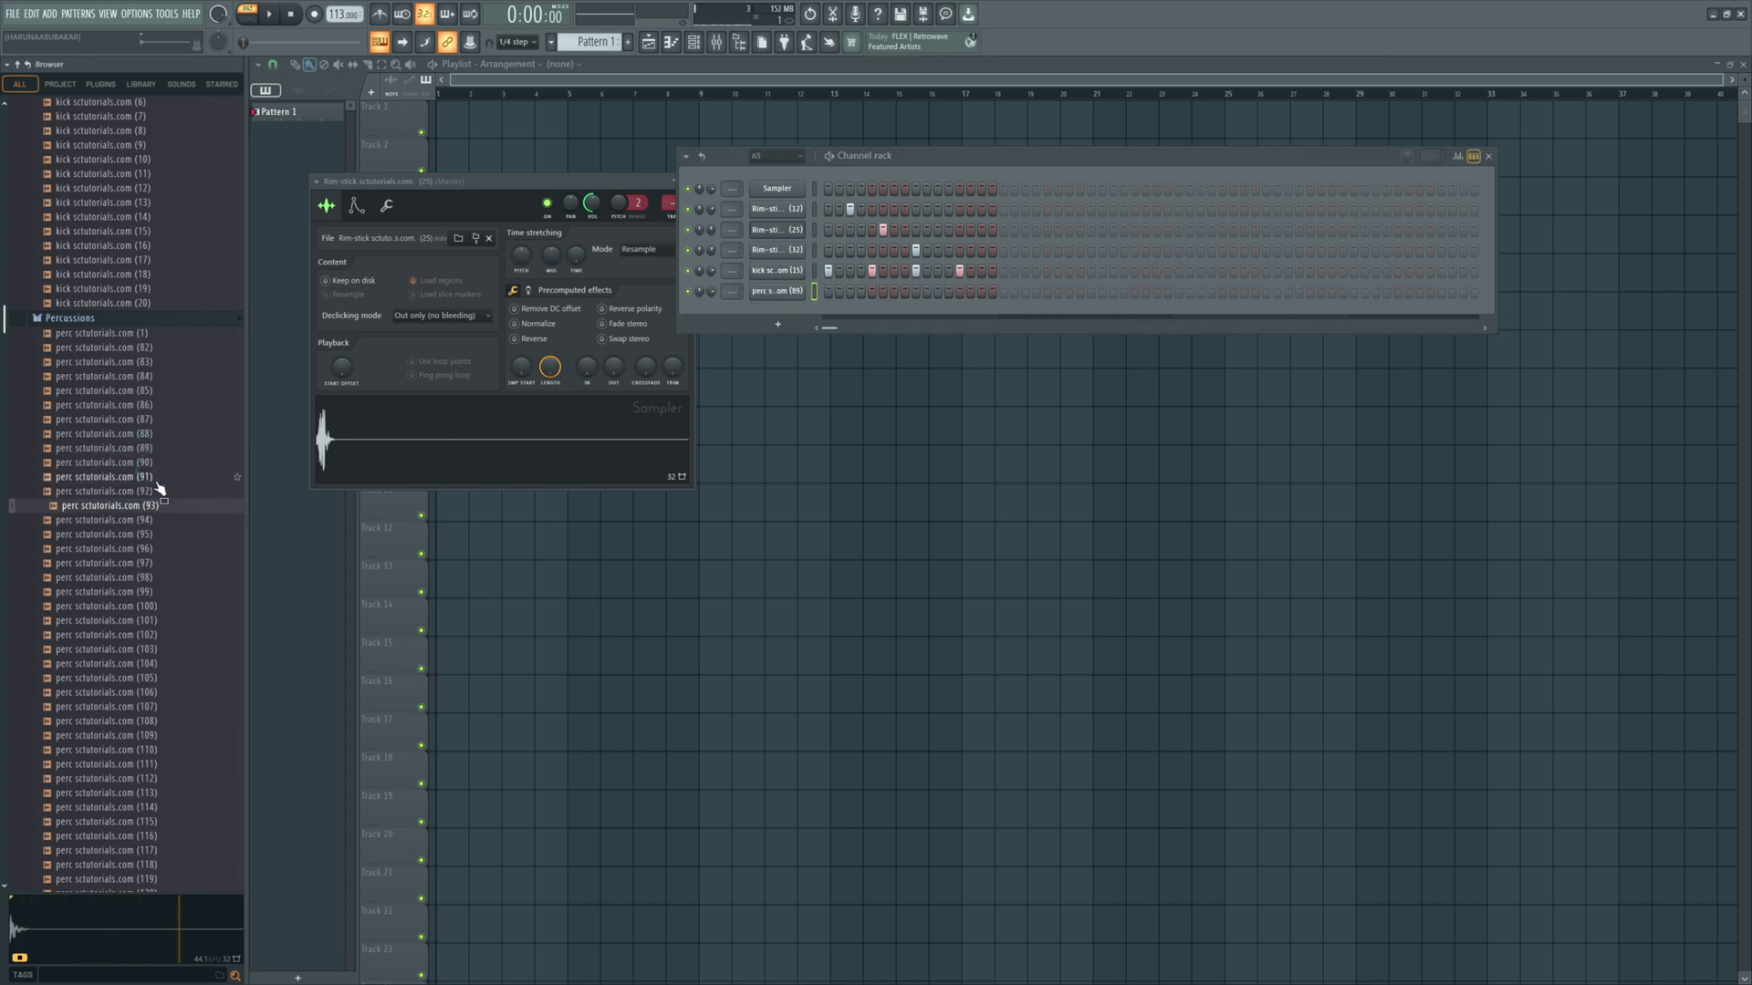
key(Down)
key(Down)
key(Down)
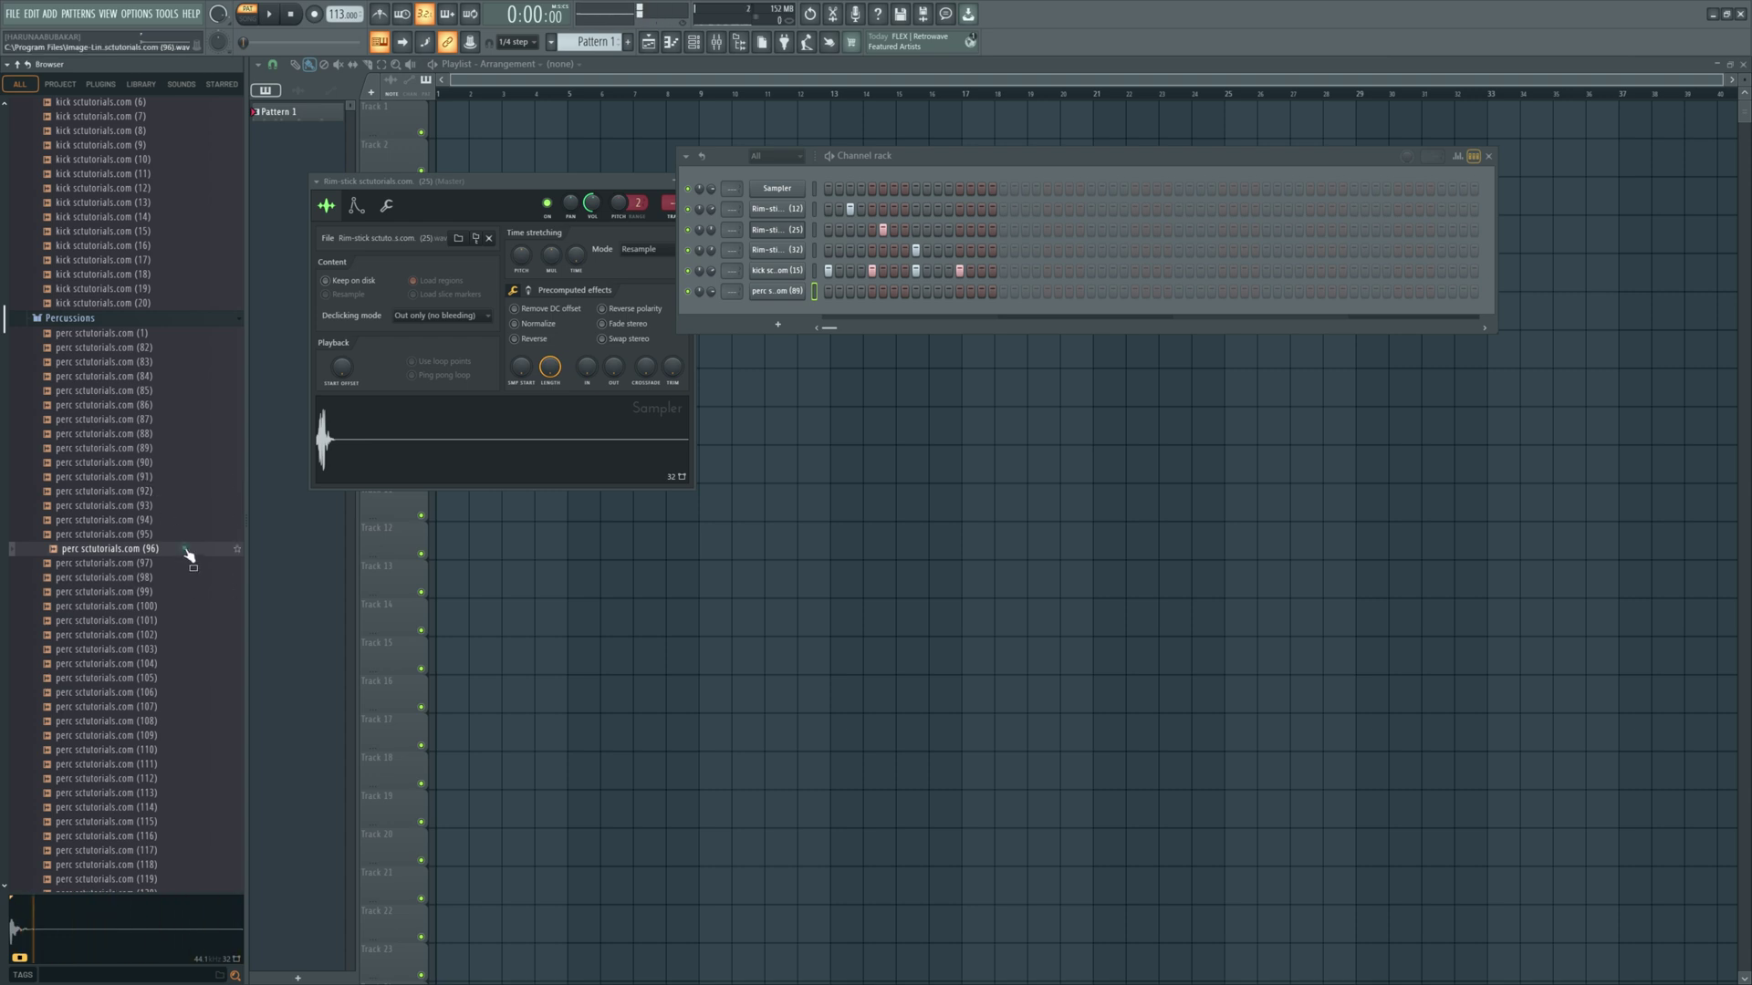
drag(184, 548, 775, 319)
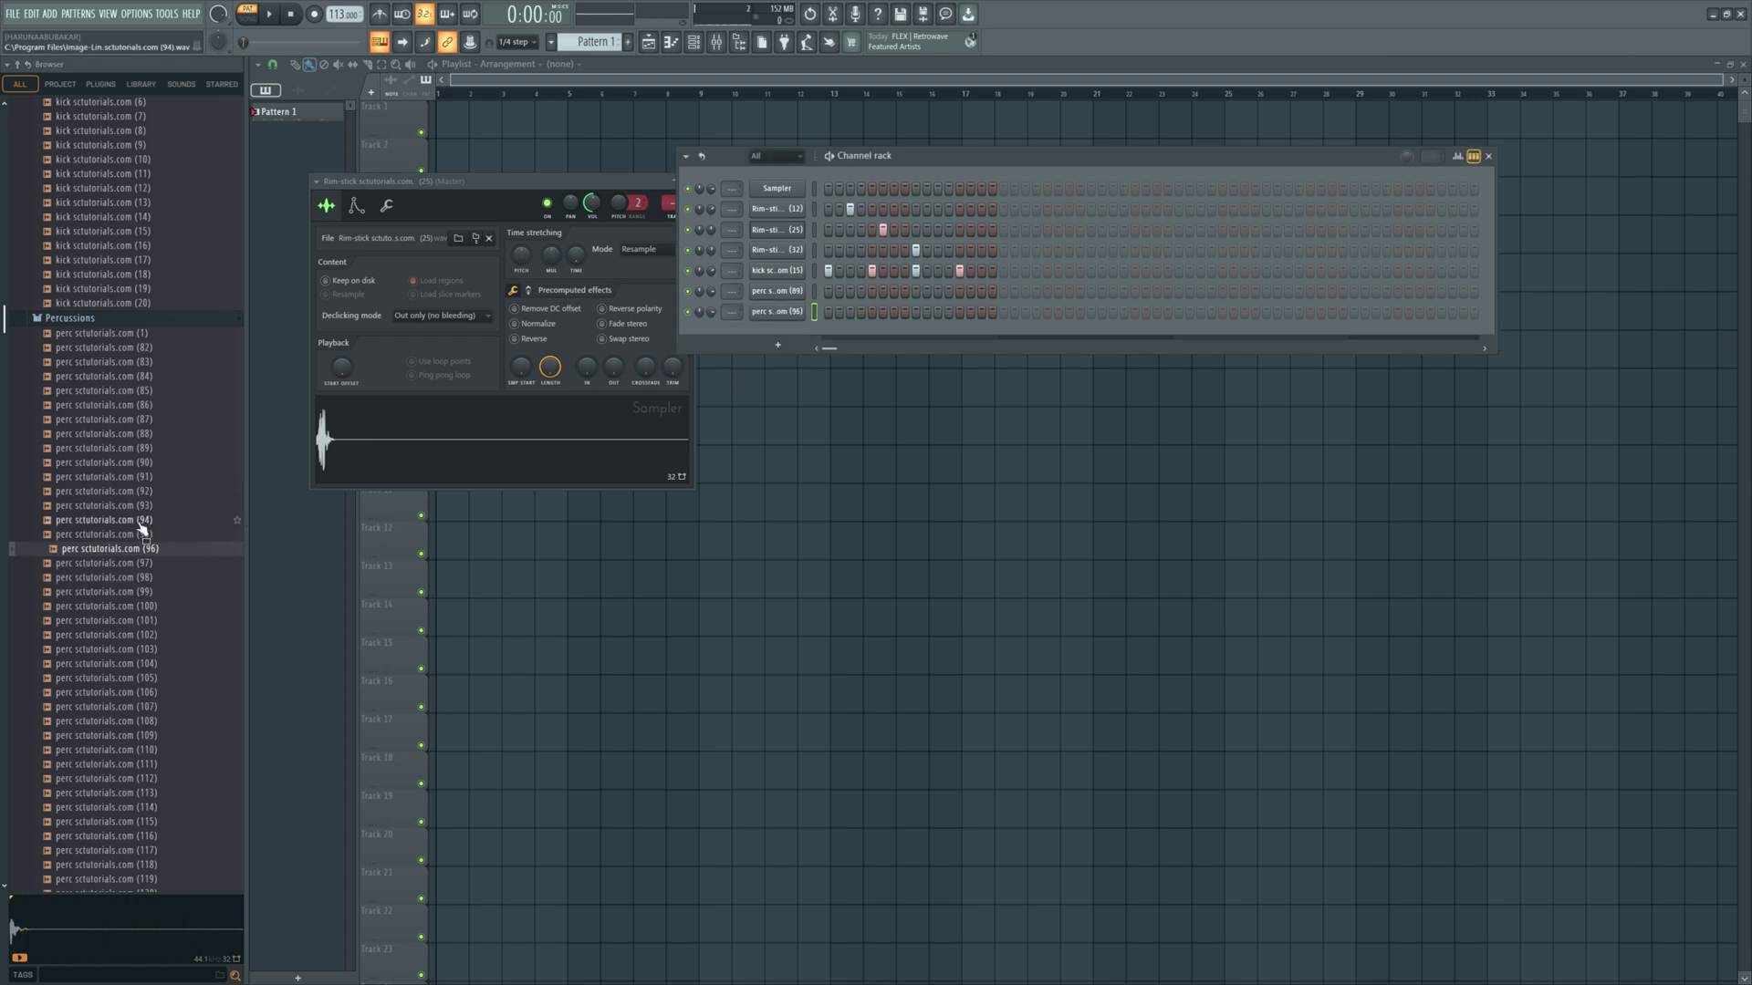
click(151, 593)
drag(152, 593, 730, 344)
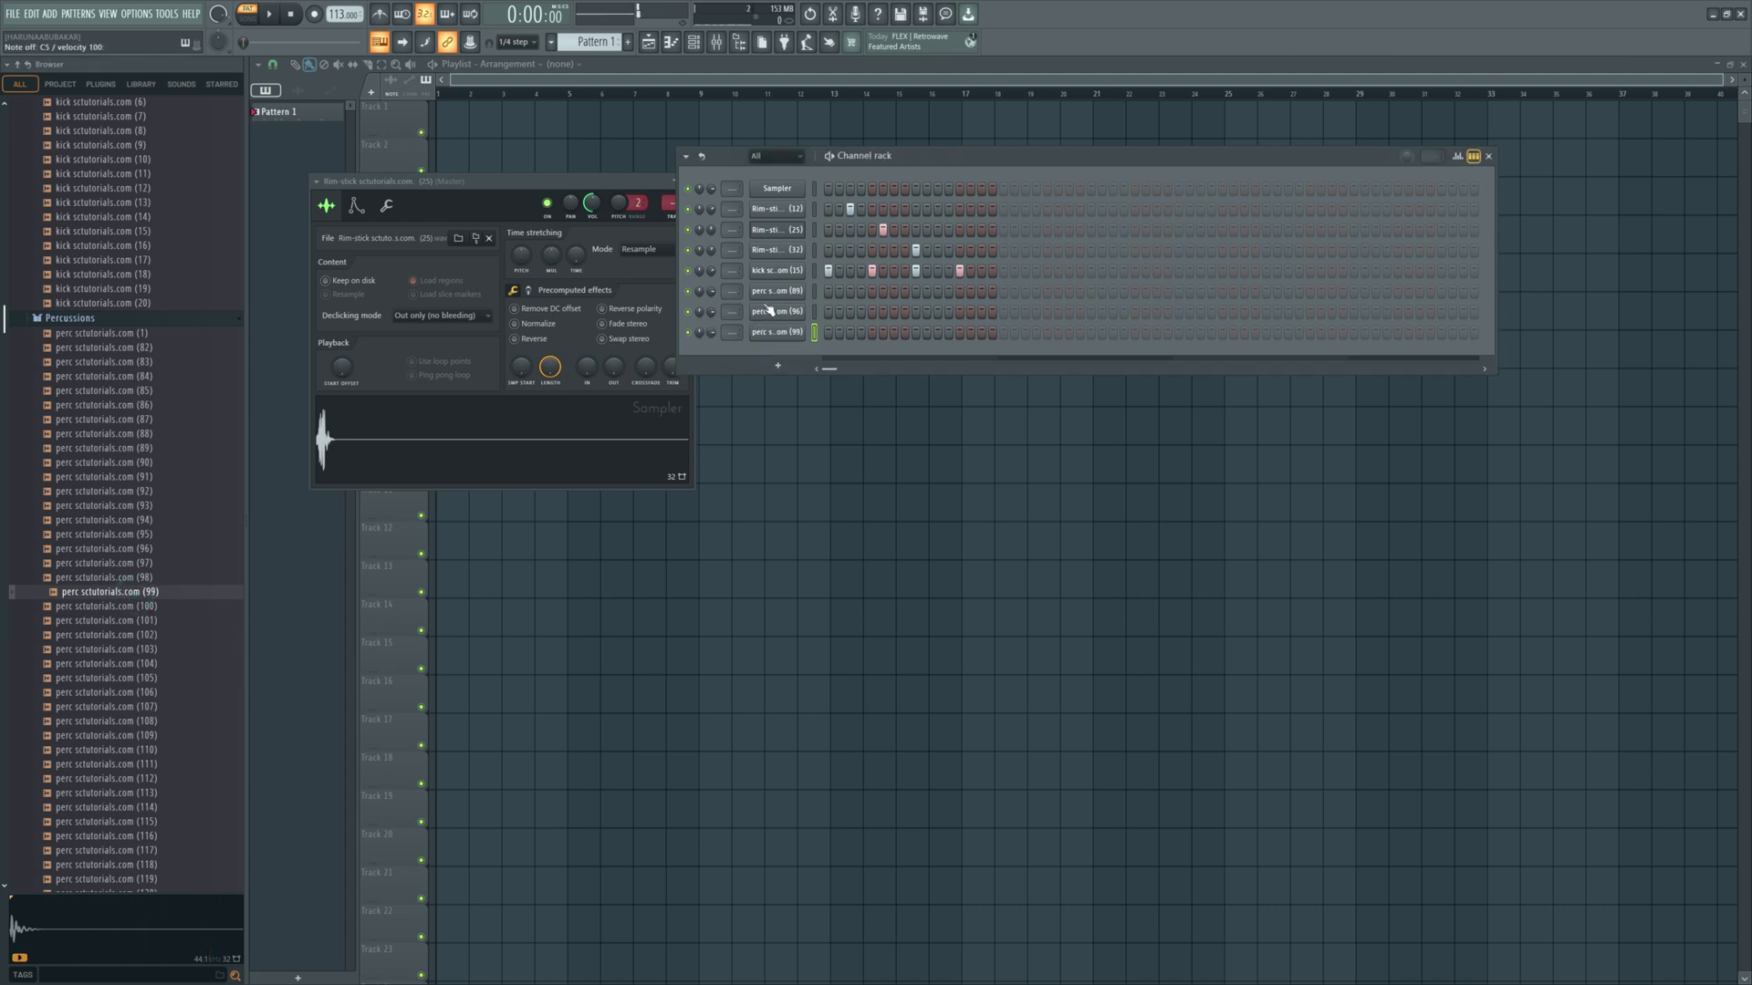
- Open the perc (96) and (89) sampler miscellaneous-functions tabs, then return to the Channel rack
click(760, 312)
click(457, 278)
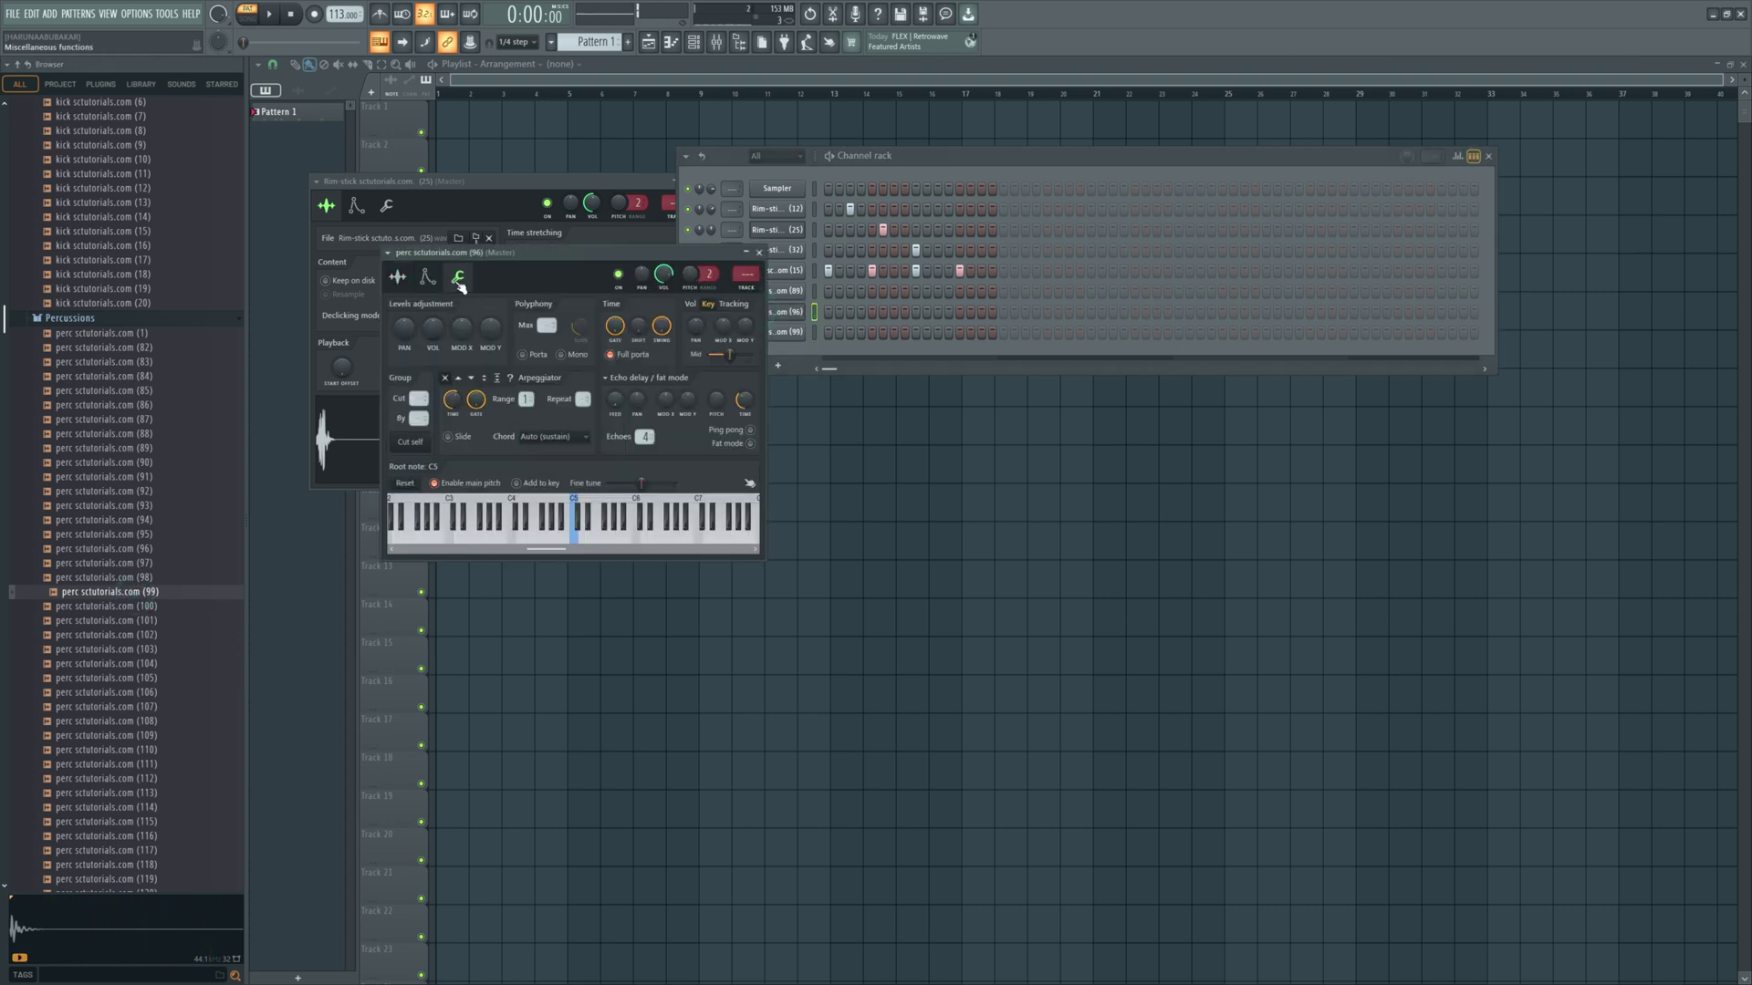
click(780, 292)
click(440, 259)
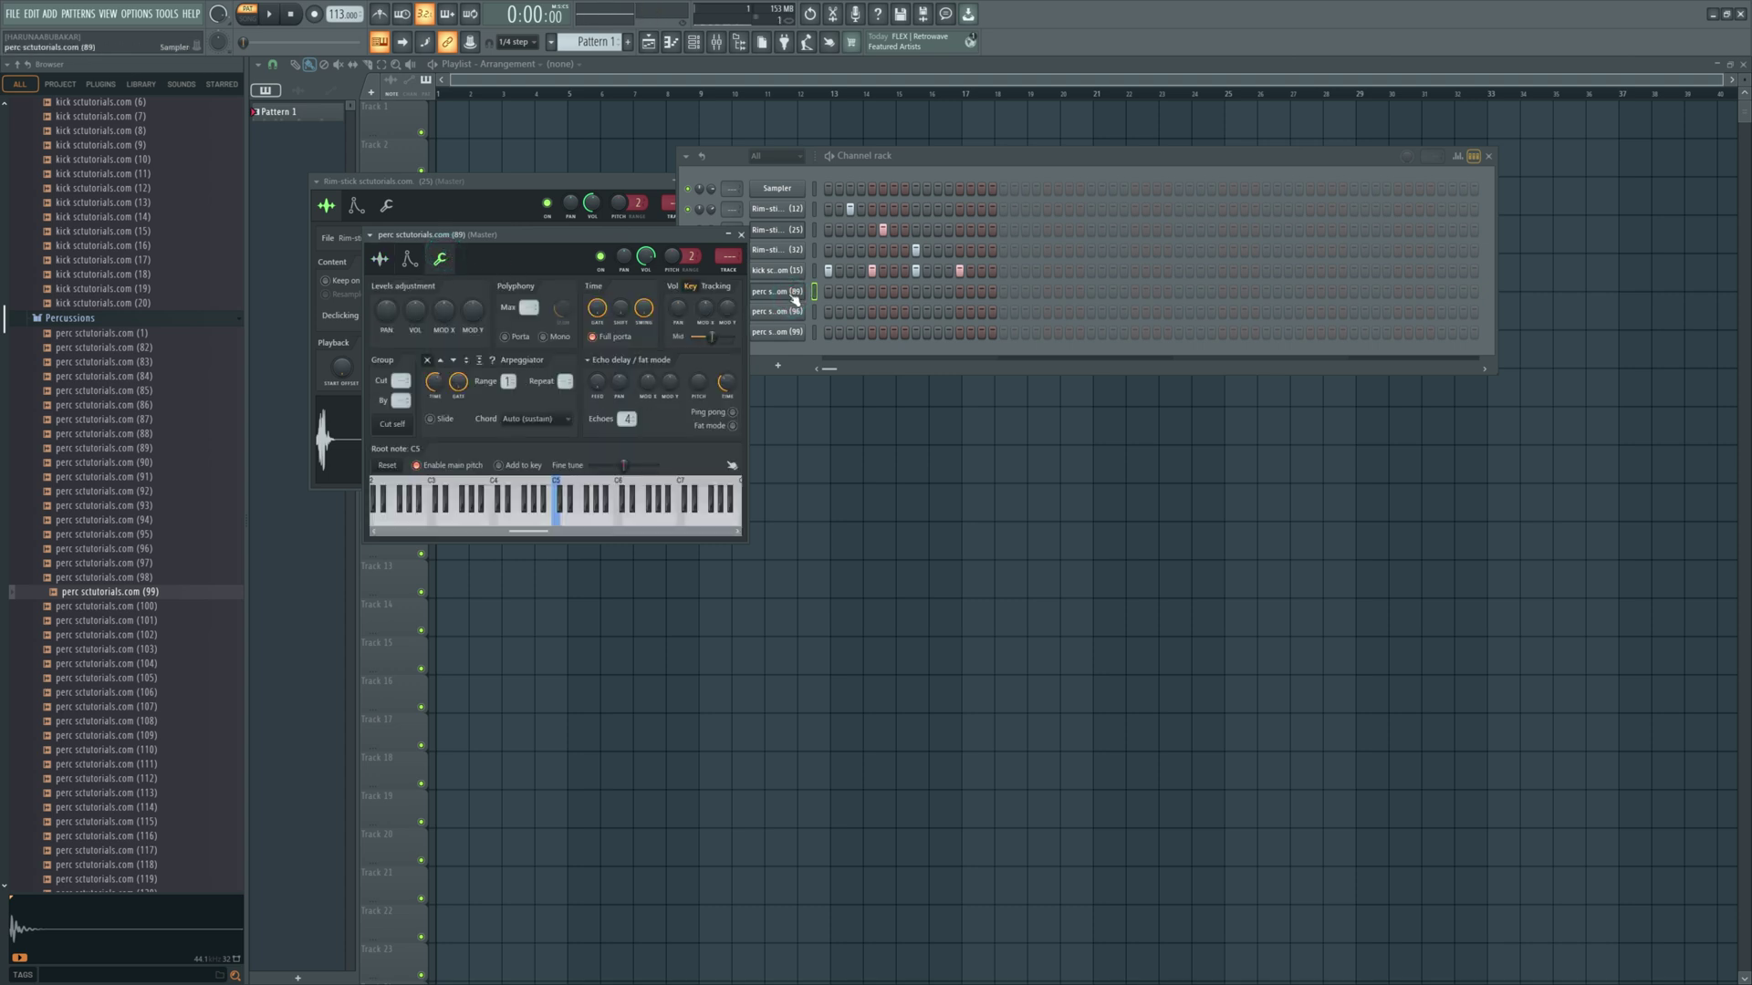
click(826, 367)
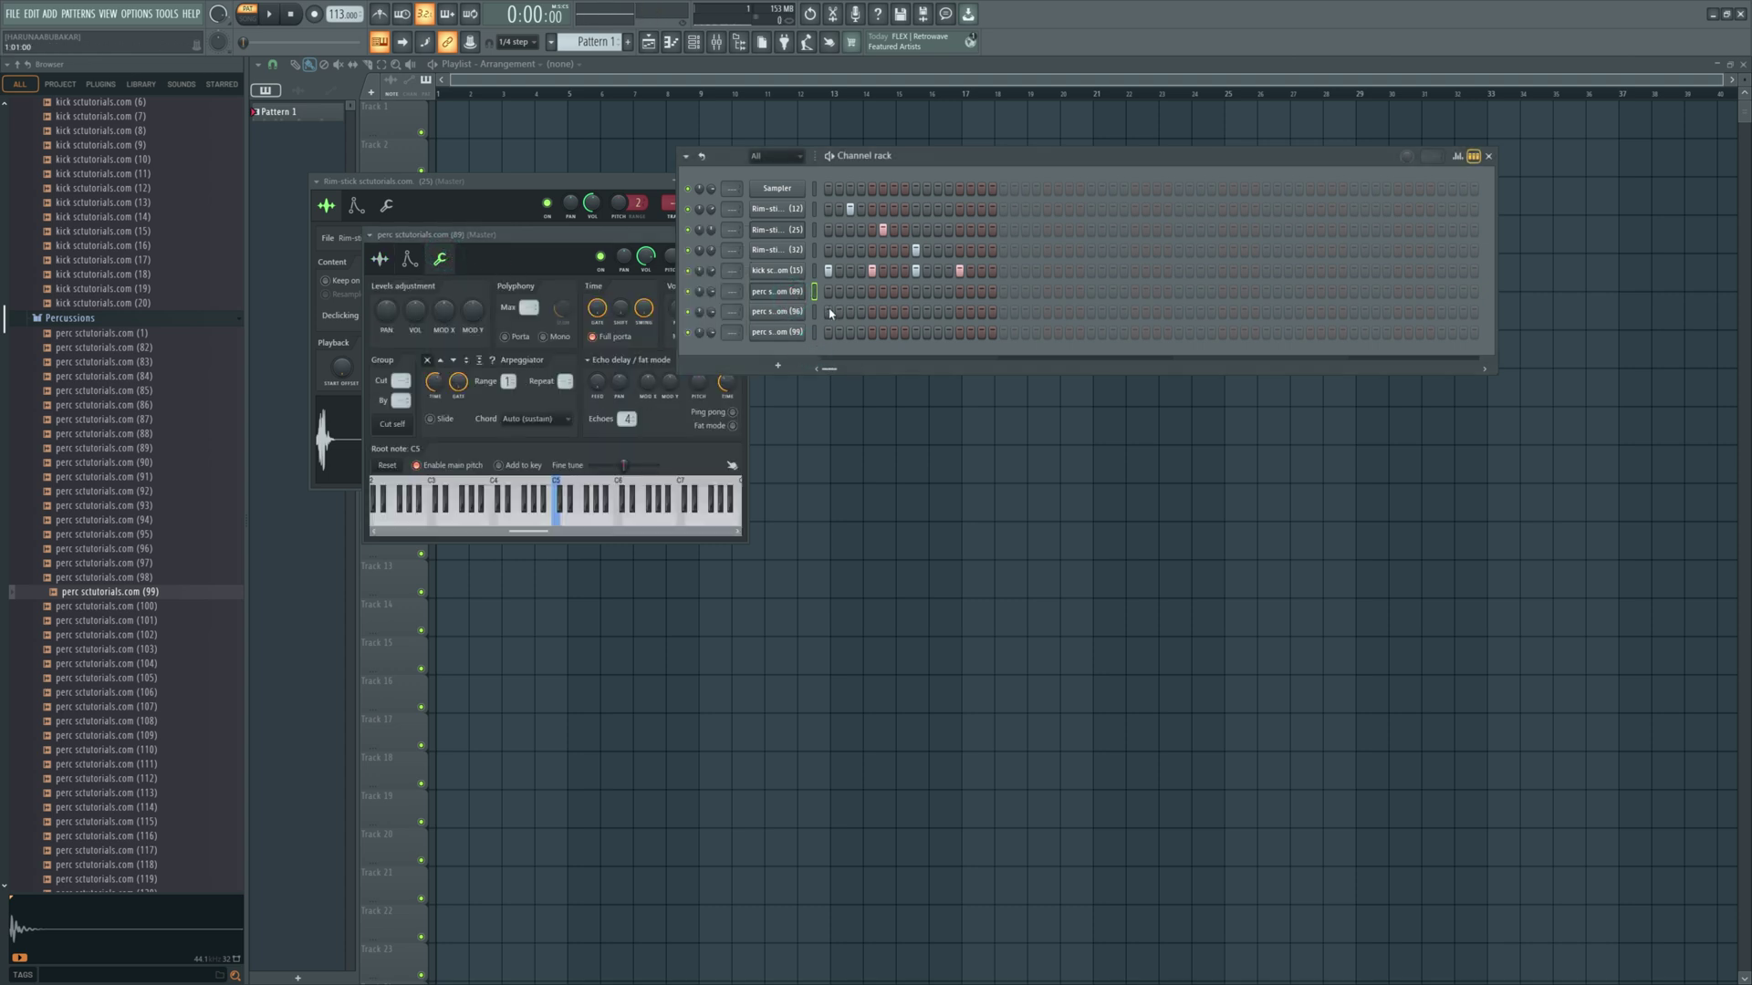
- Add two hits each to the perc (89) and perc (96) rows while the pattern plays
click(893, 294)
key(space)
click(938, 292)
click(959, 312)
click(986, 312)
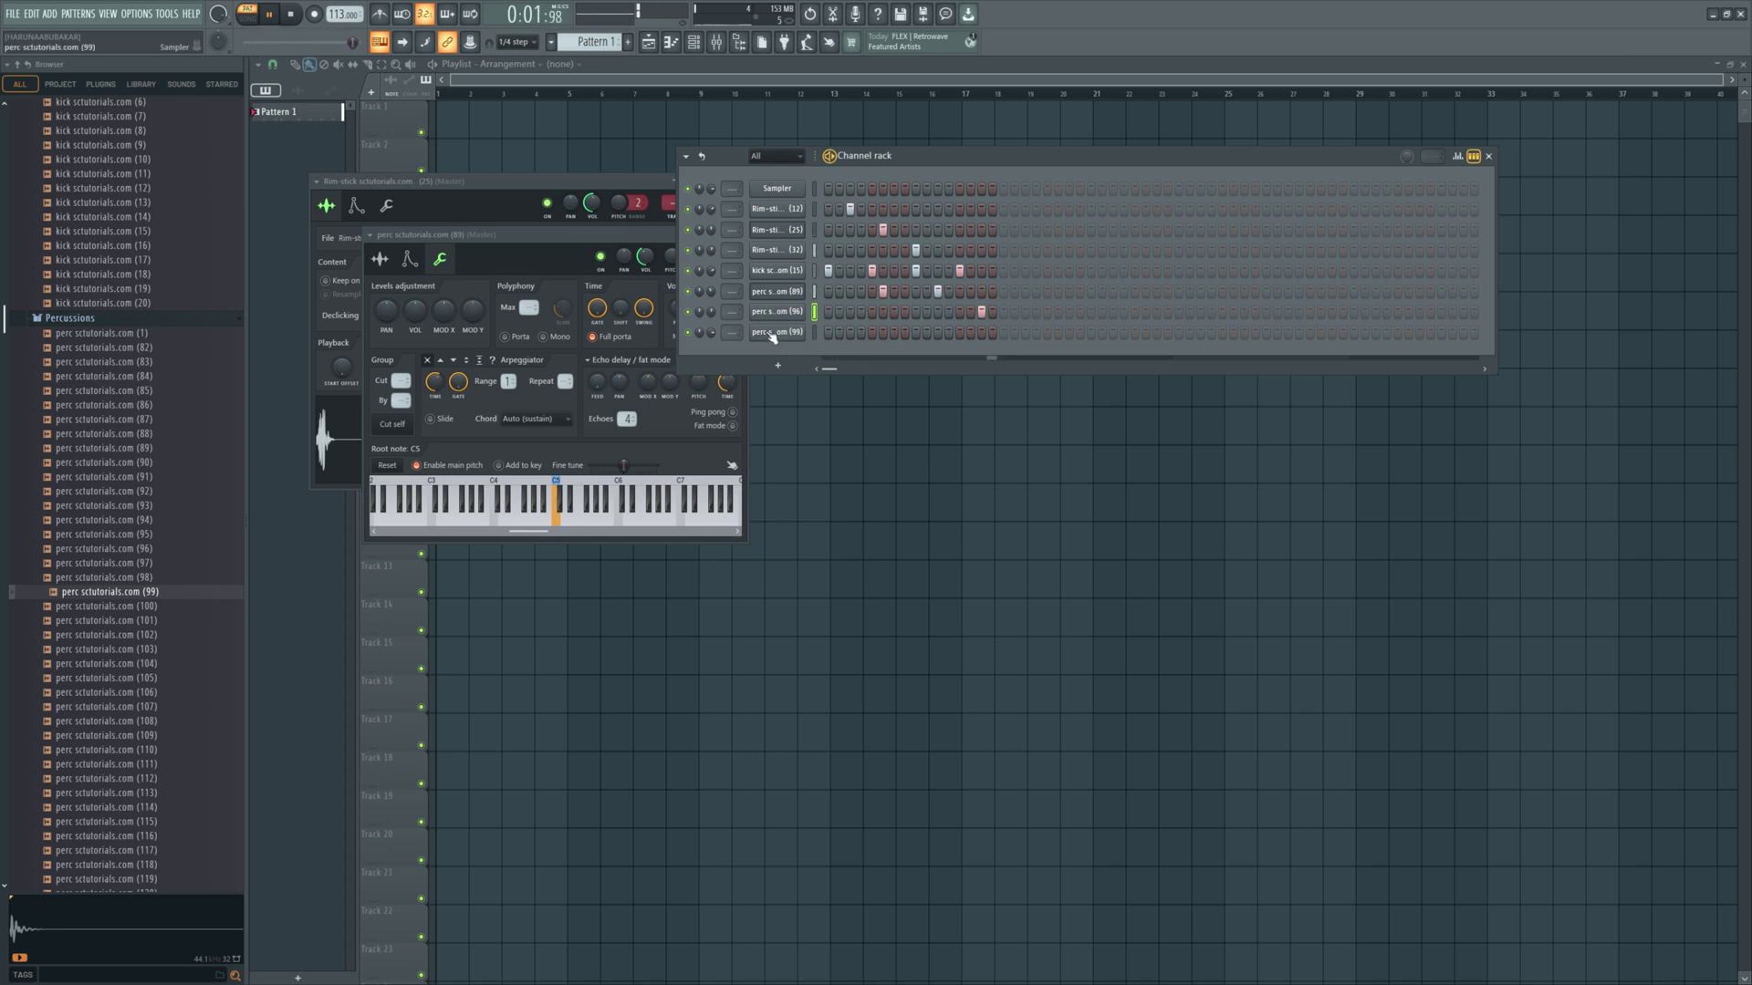
key(space)
- Place and adjust several hits in the perc (99) row during playback
click(817, 340)
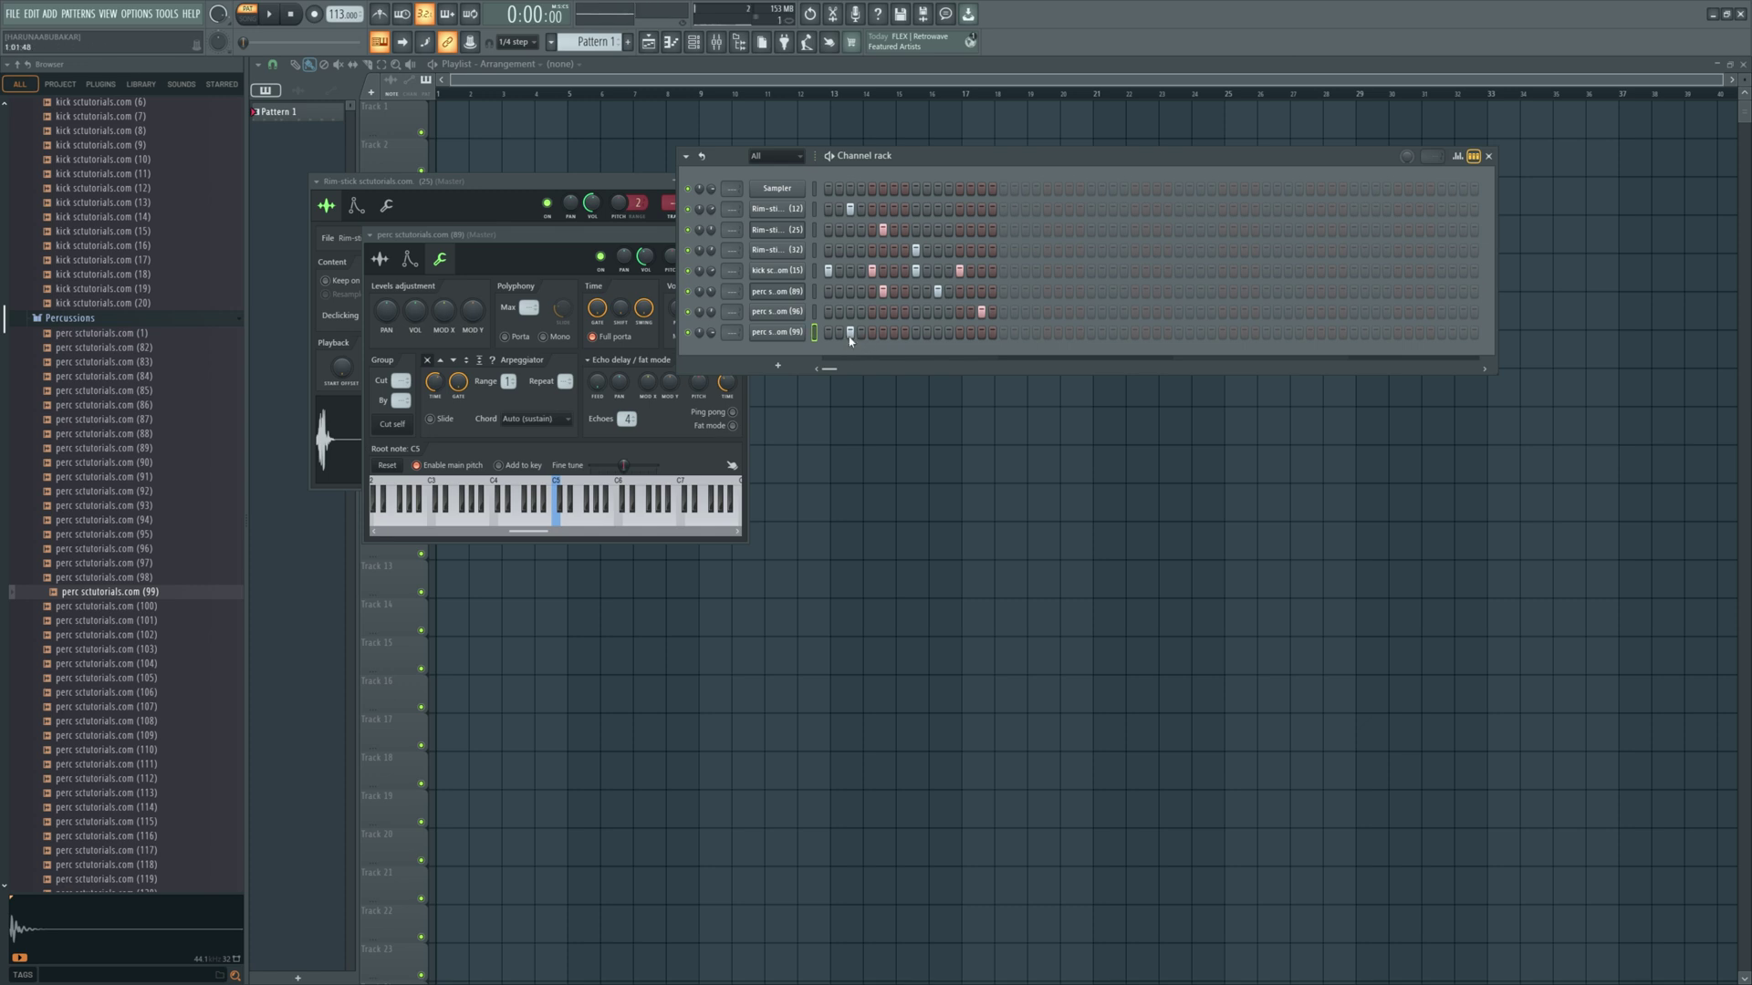
key(space)
click(849, 334)
click(896, 334)
click(906, 334)
click(935, 336)
click(945, 336)
click(947, 334)
click(939, 335)
- Stop playback, collapse the Percussions and Rimshots folders, and open Shaker n Hat loops
key(space)
click(264, 161)
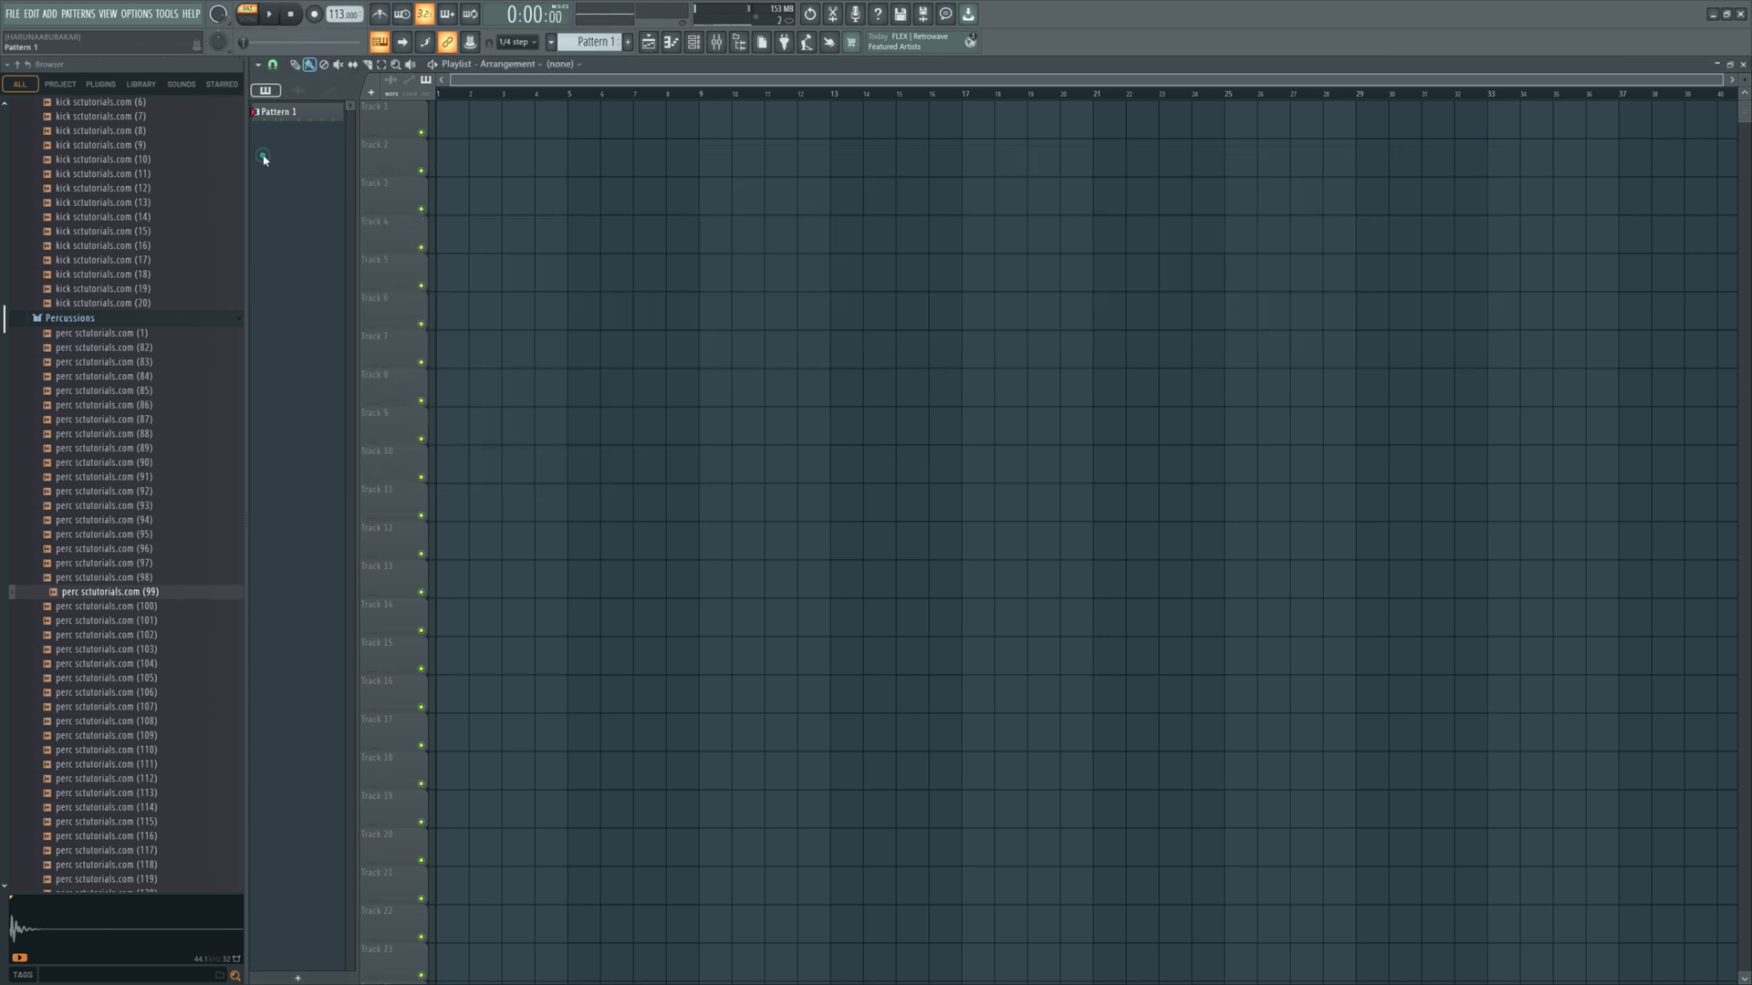
click(82, 318)
click(73, 333)
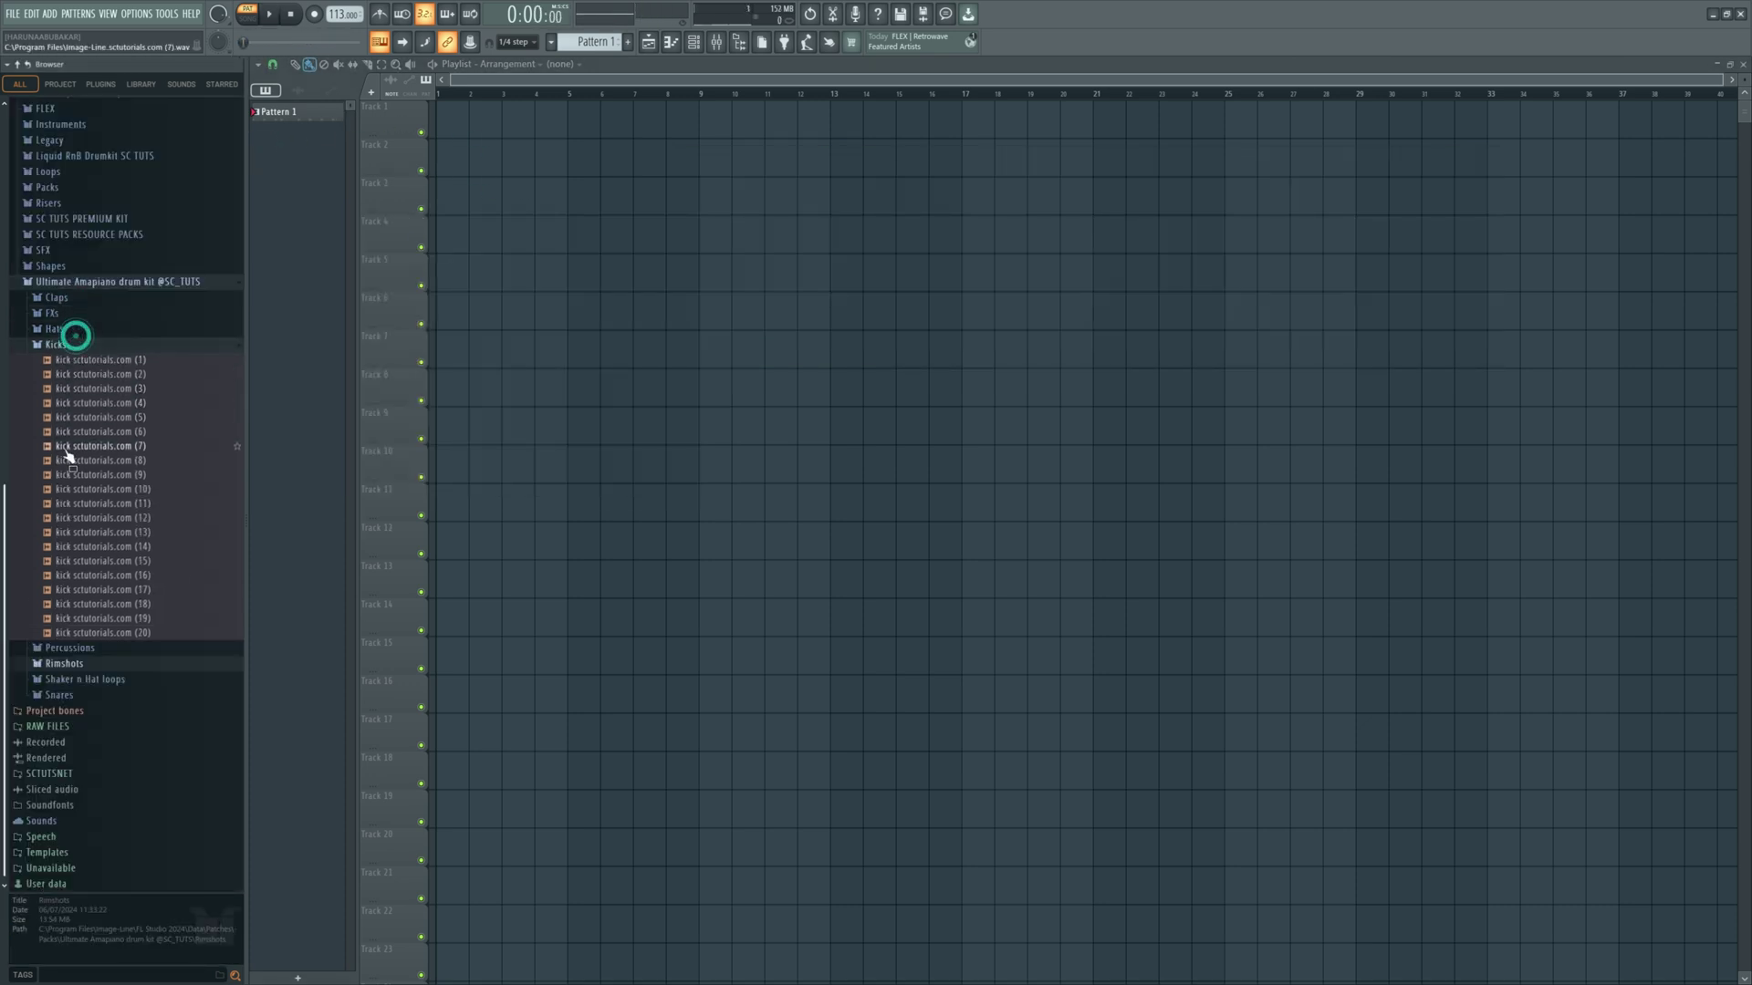
click(70, 654)
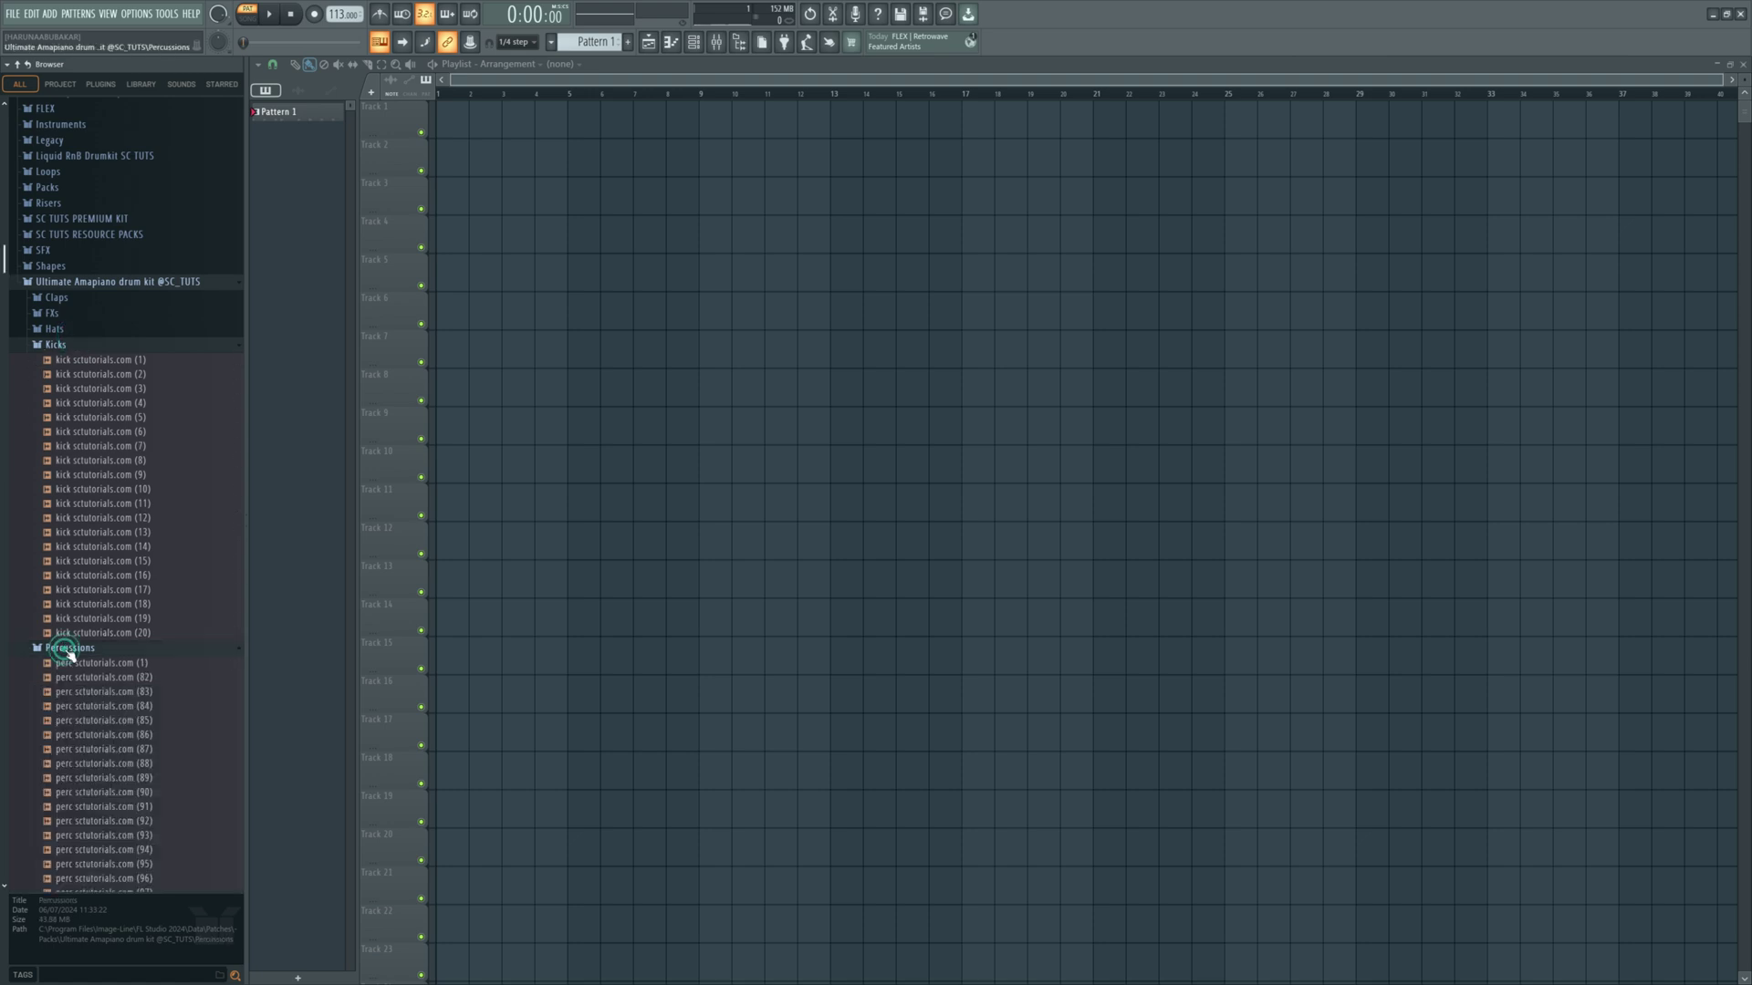
click(70, 655)
click(69, 683)
- Place Pattern 1 on Track 1 and paint clips across bars 1 to 4
drag(324, 120, 444, 119)
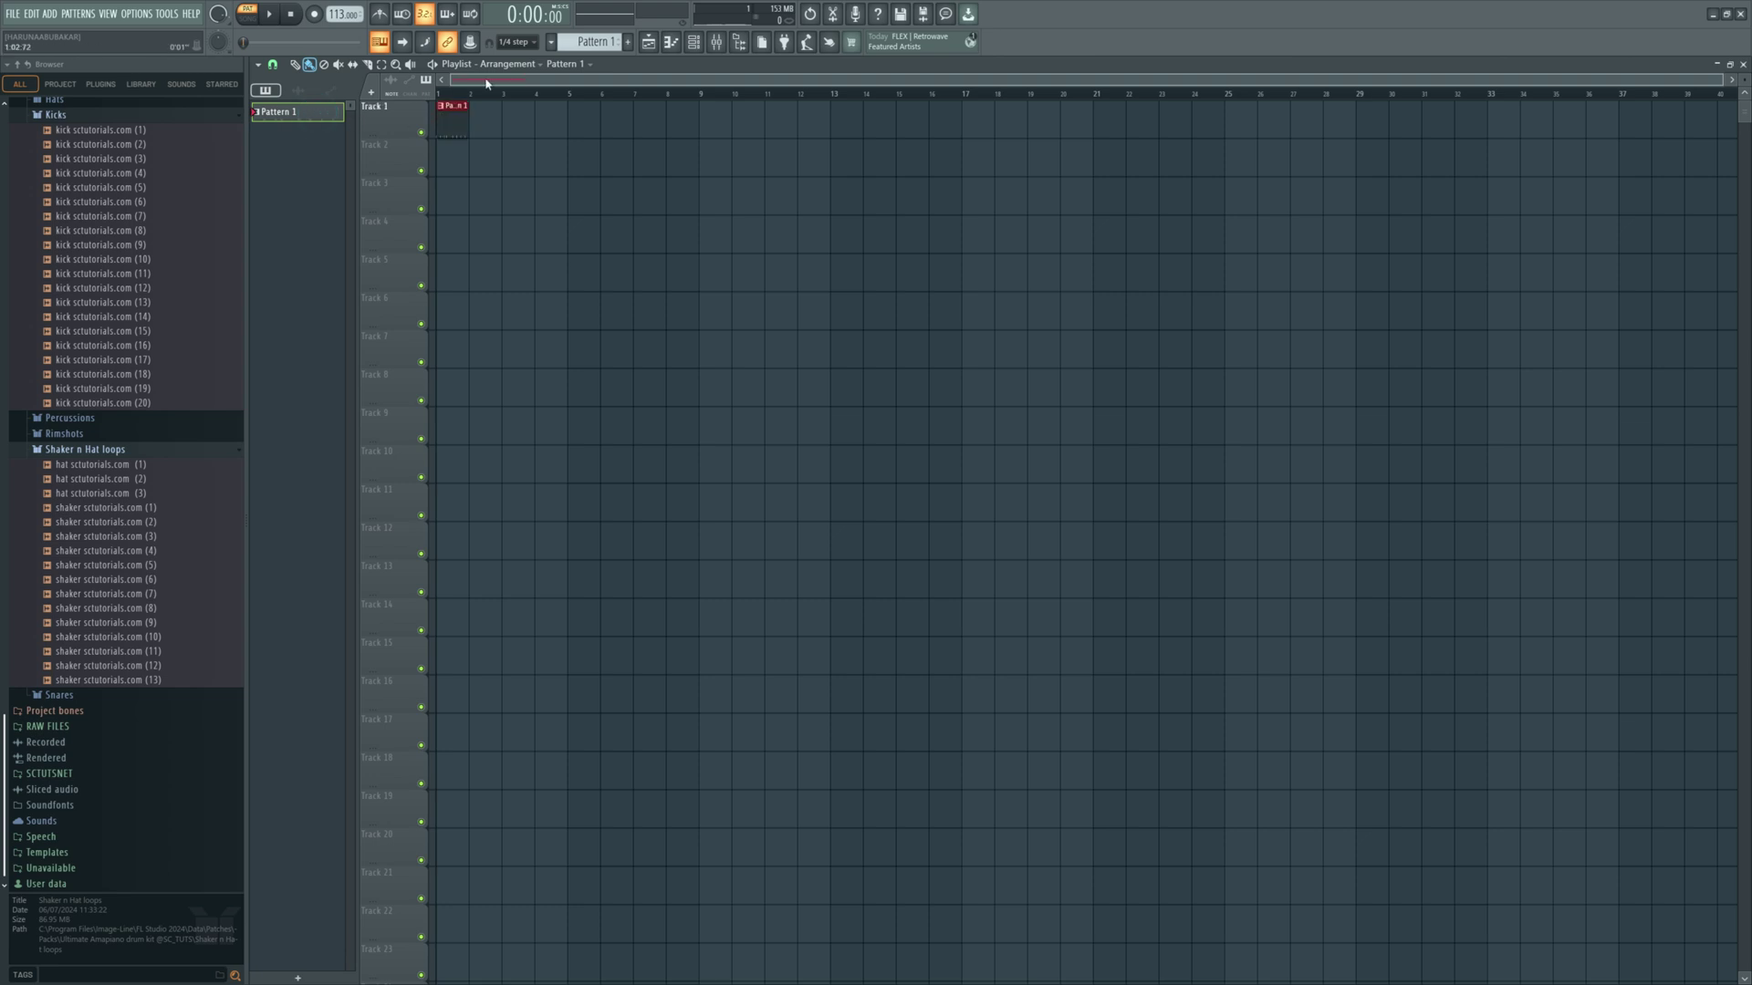
scroll(454, 94, up, 5)
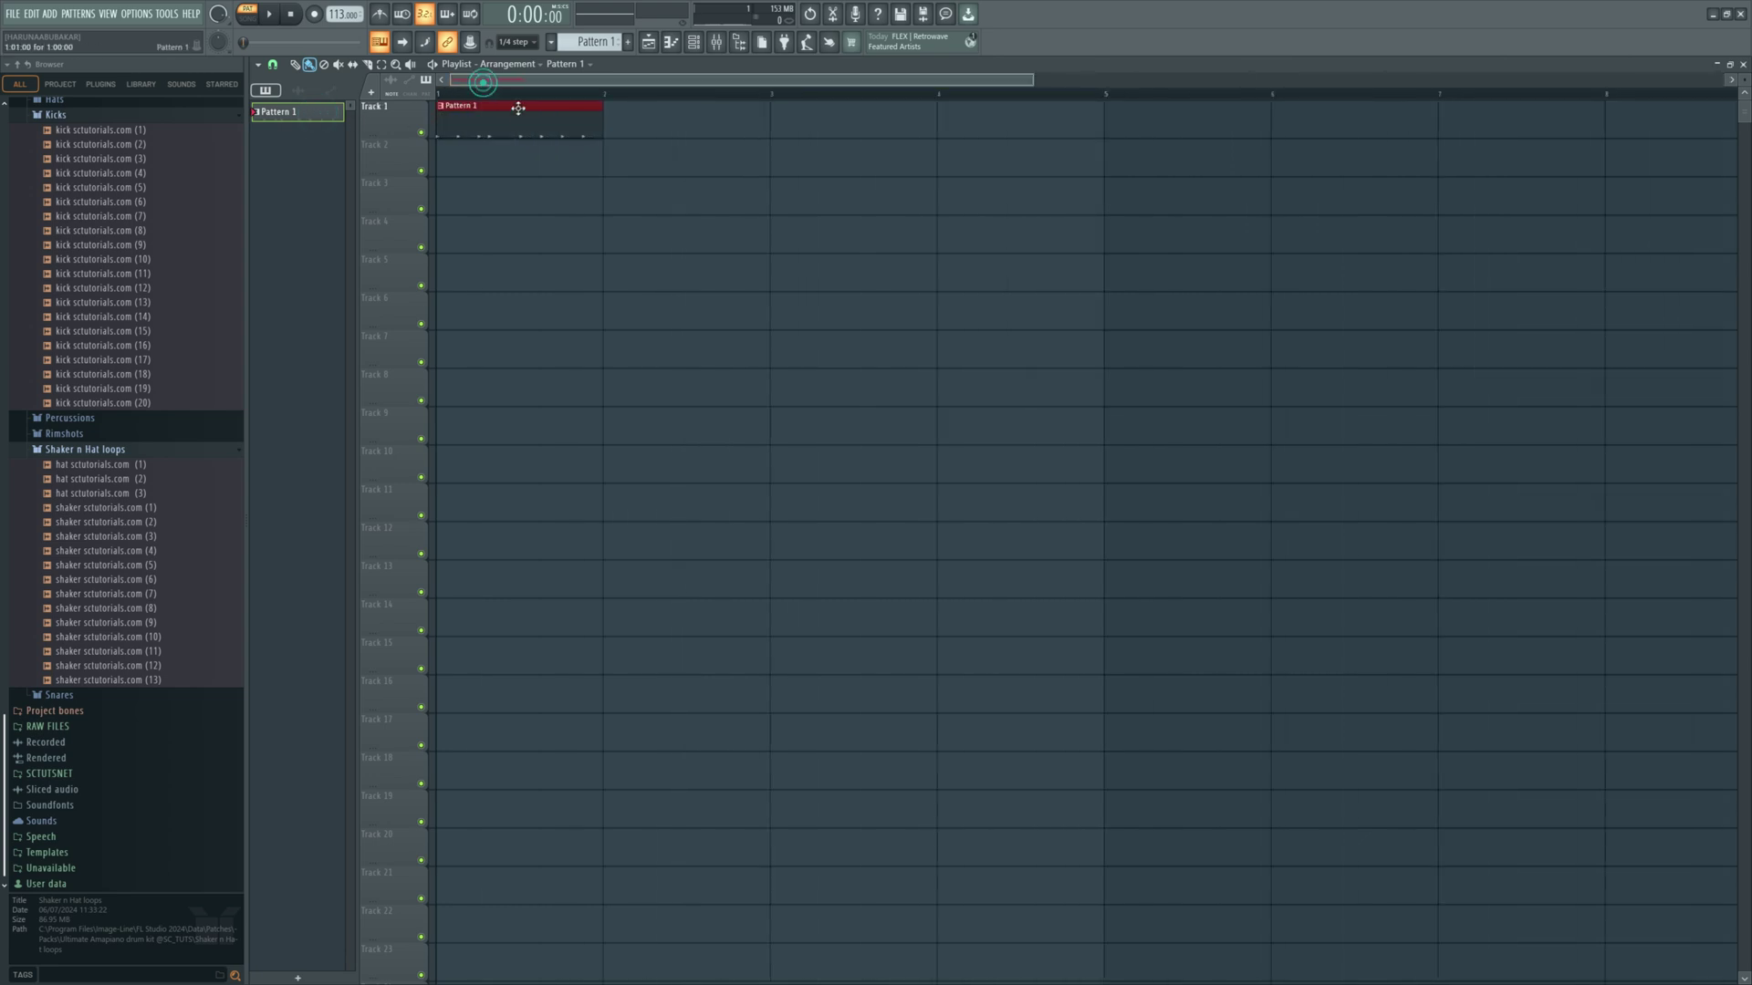
drag(626, 120, 980, 128)
click(659, 46)
click(659, 46)
click(659, 46)
click(659, 45)
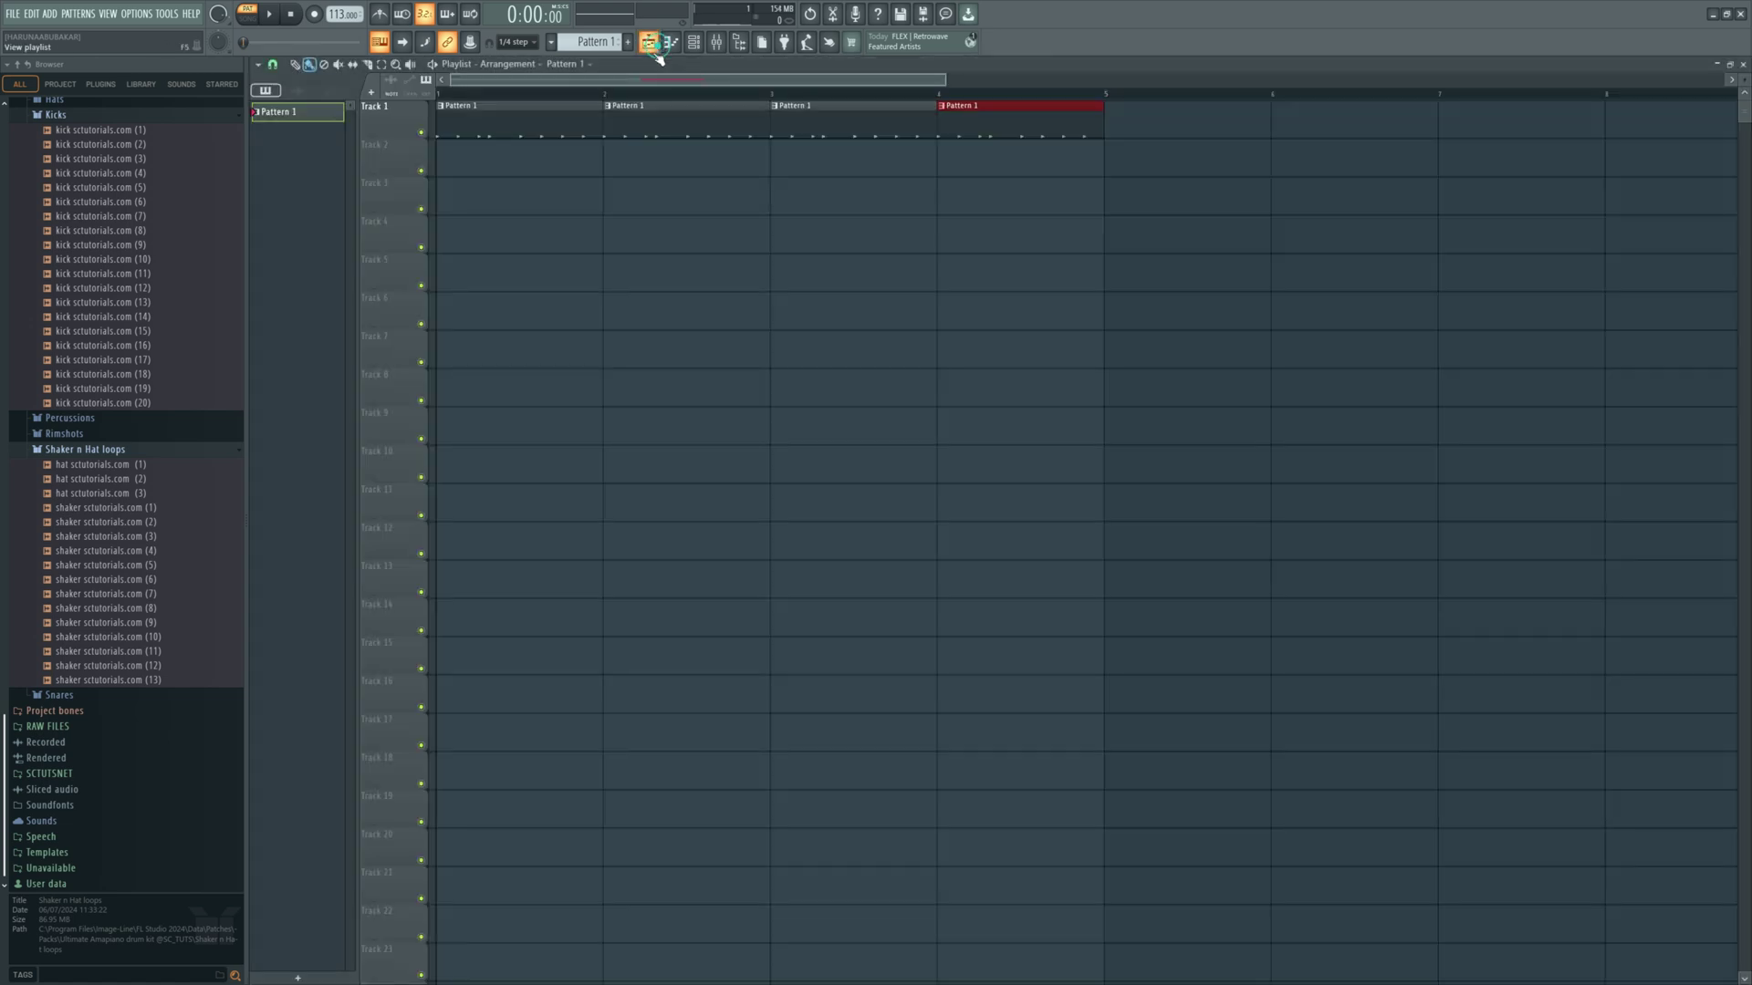
- Set the playlist Snap to Bar
click(265, 64)
click(274, 65)
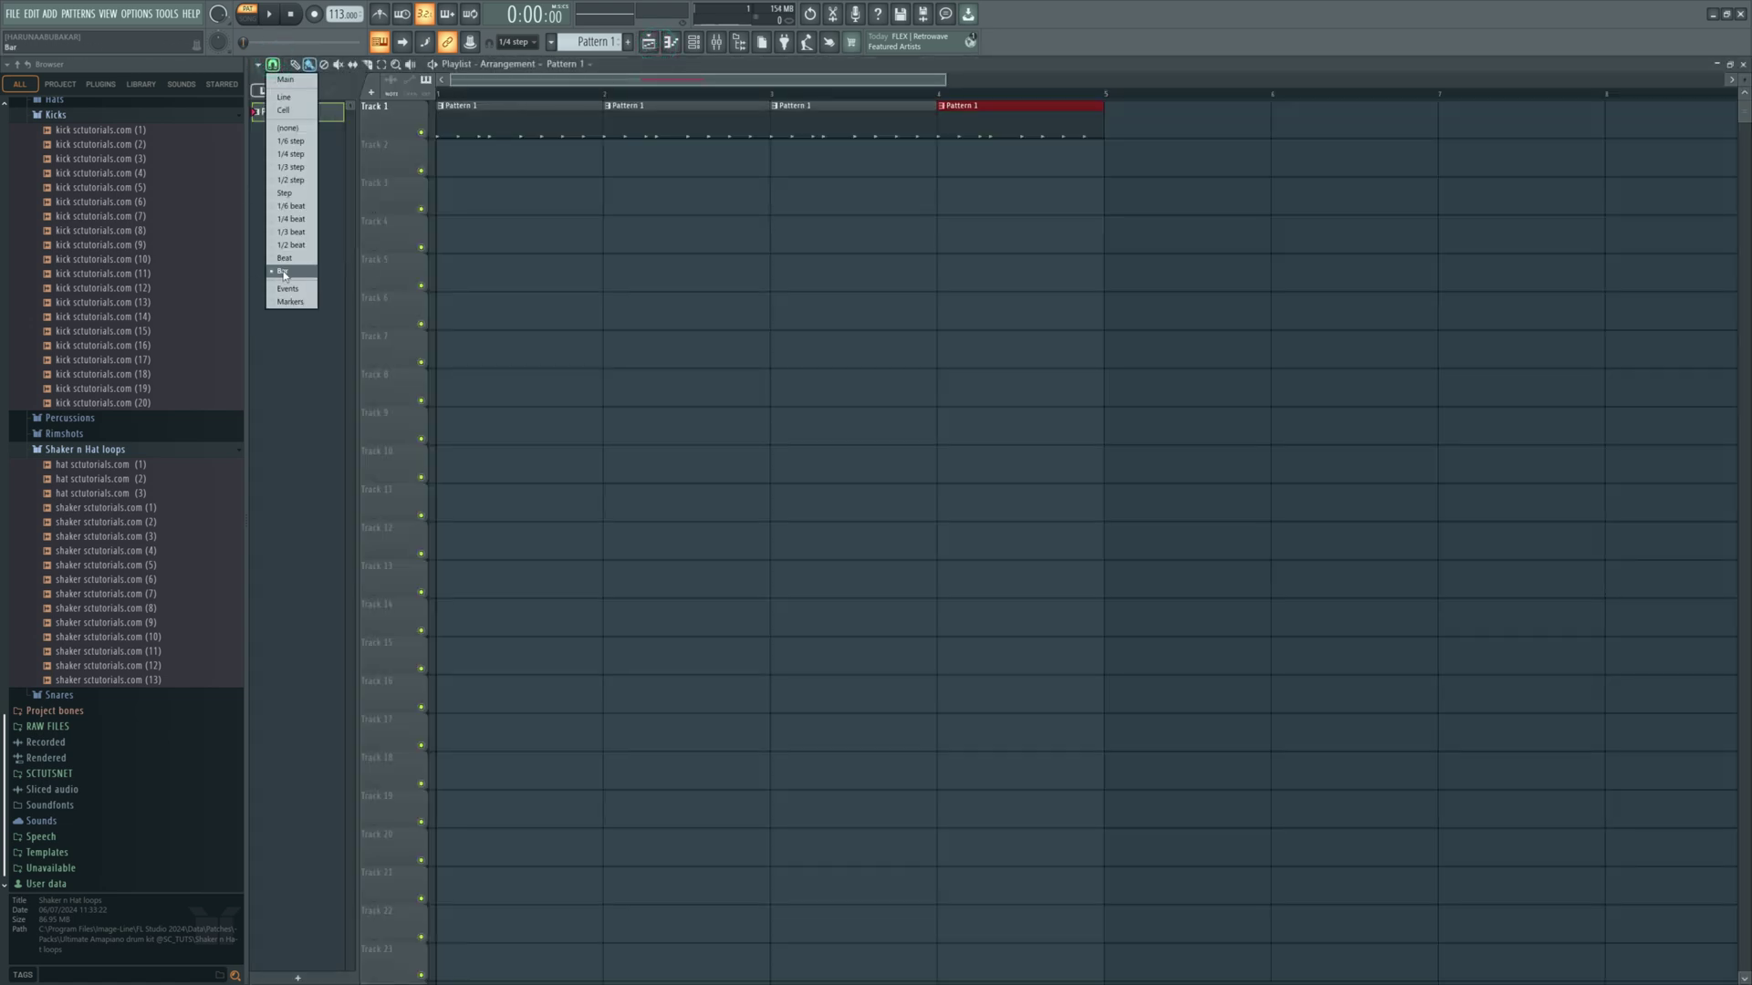
click(275, 370)
- Preview the shaker (2), (3), (5), (7), (10), (13) and (12) samples
click(141, 518)
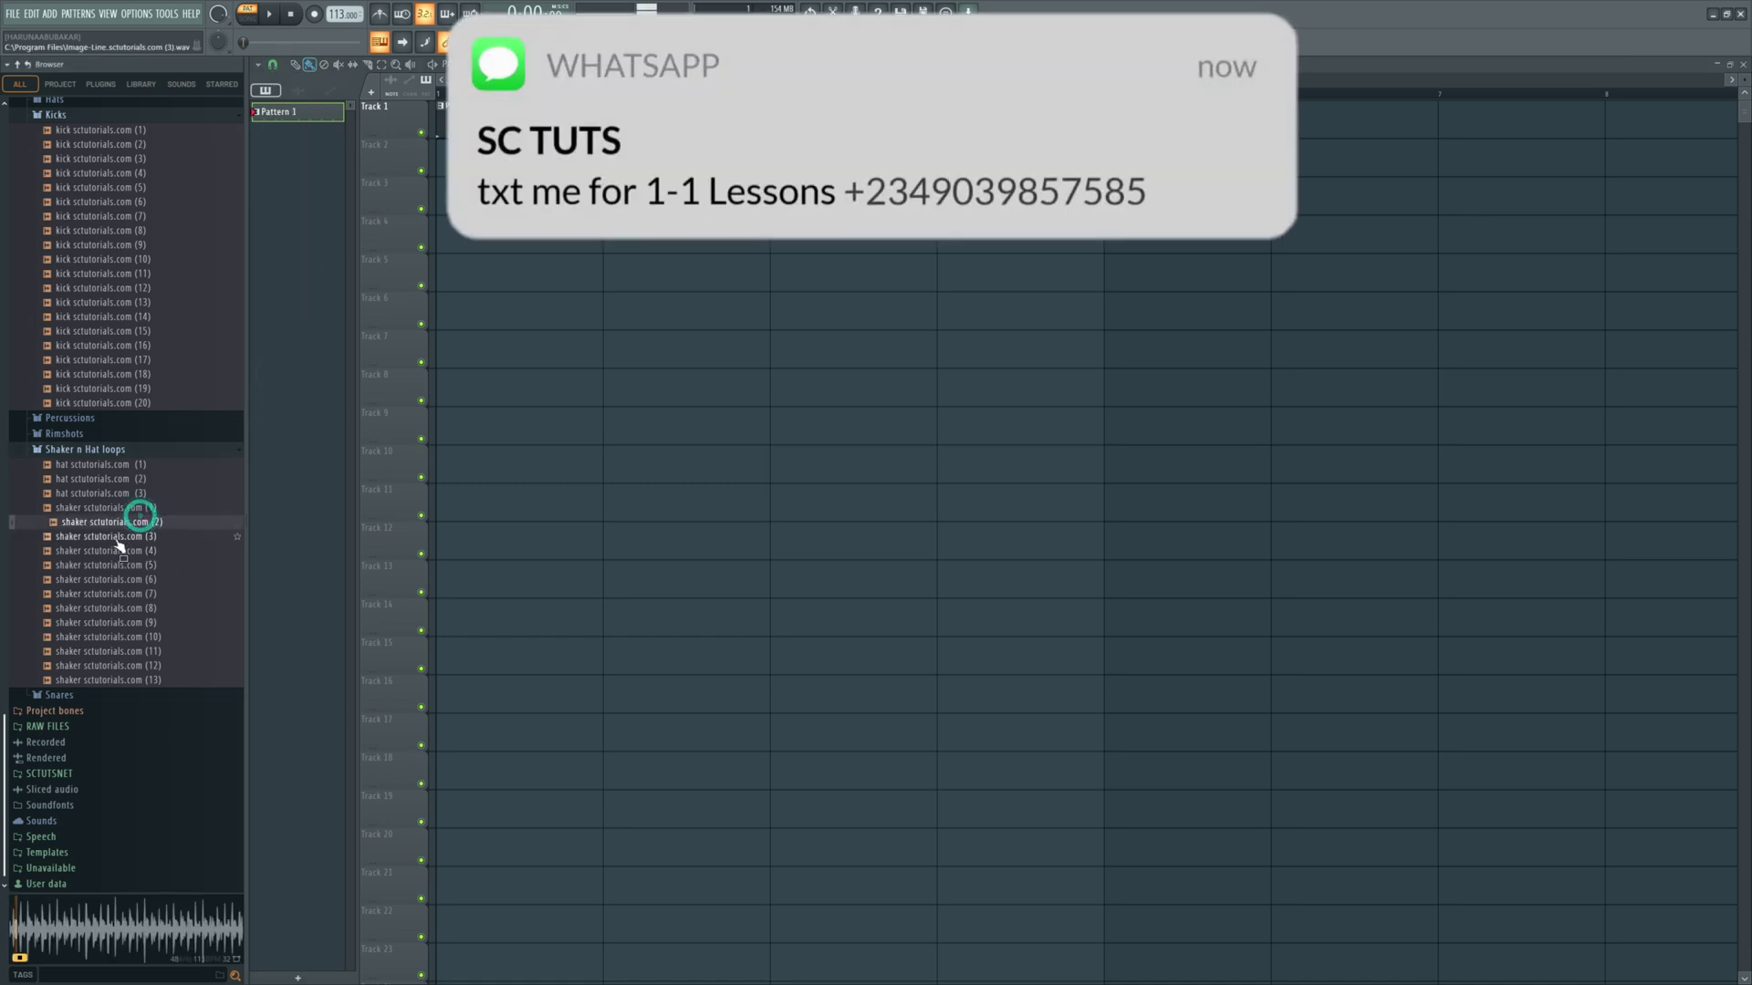
click(114, 536)
click(106, 565)
click(100, 593)
click(105, 637)
click(115, 681)
click(113, 669)
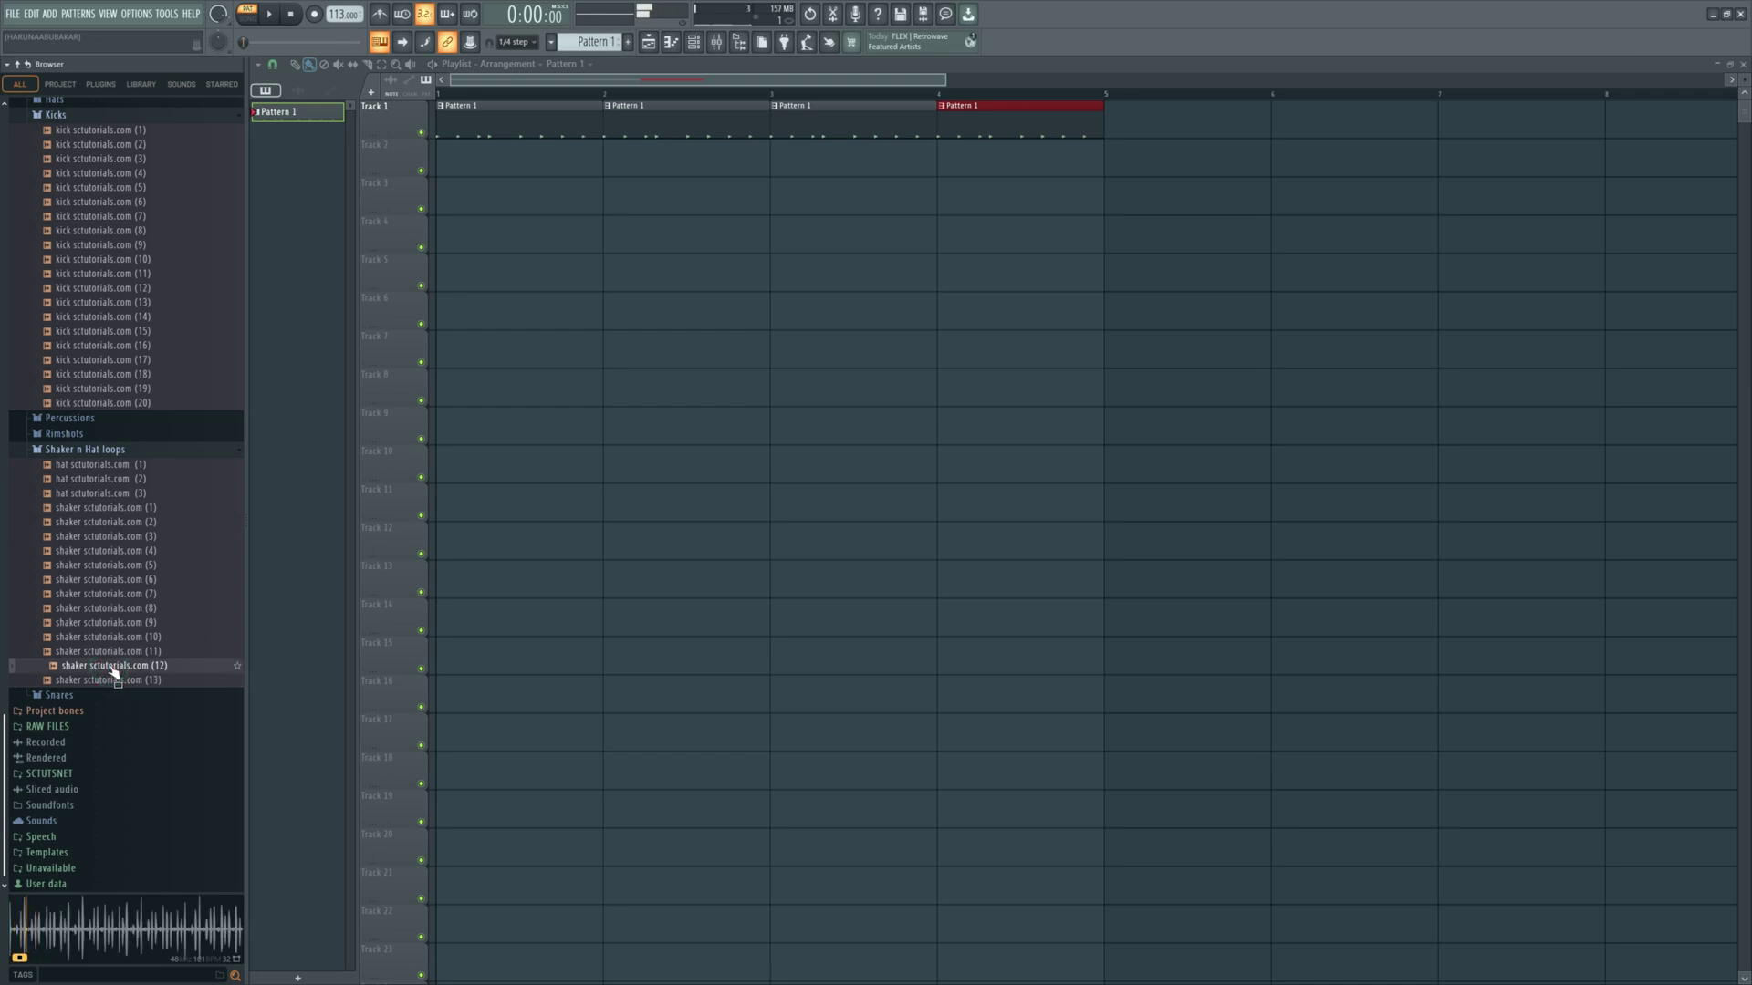
- Put the shaker (12) loop on Track 2 at bar 1 and play it in SONG mode
drag(114, 672, 905, 369)
double_click(986, 164)
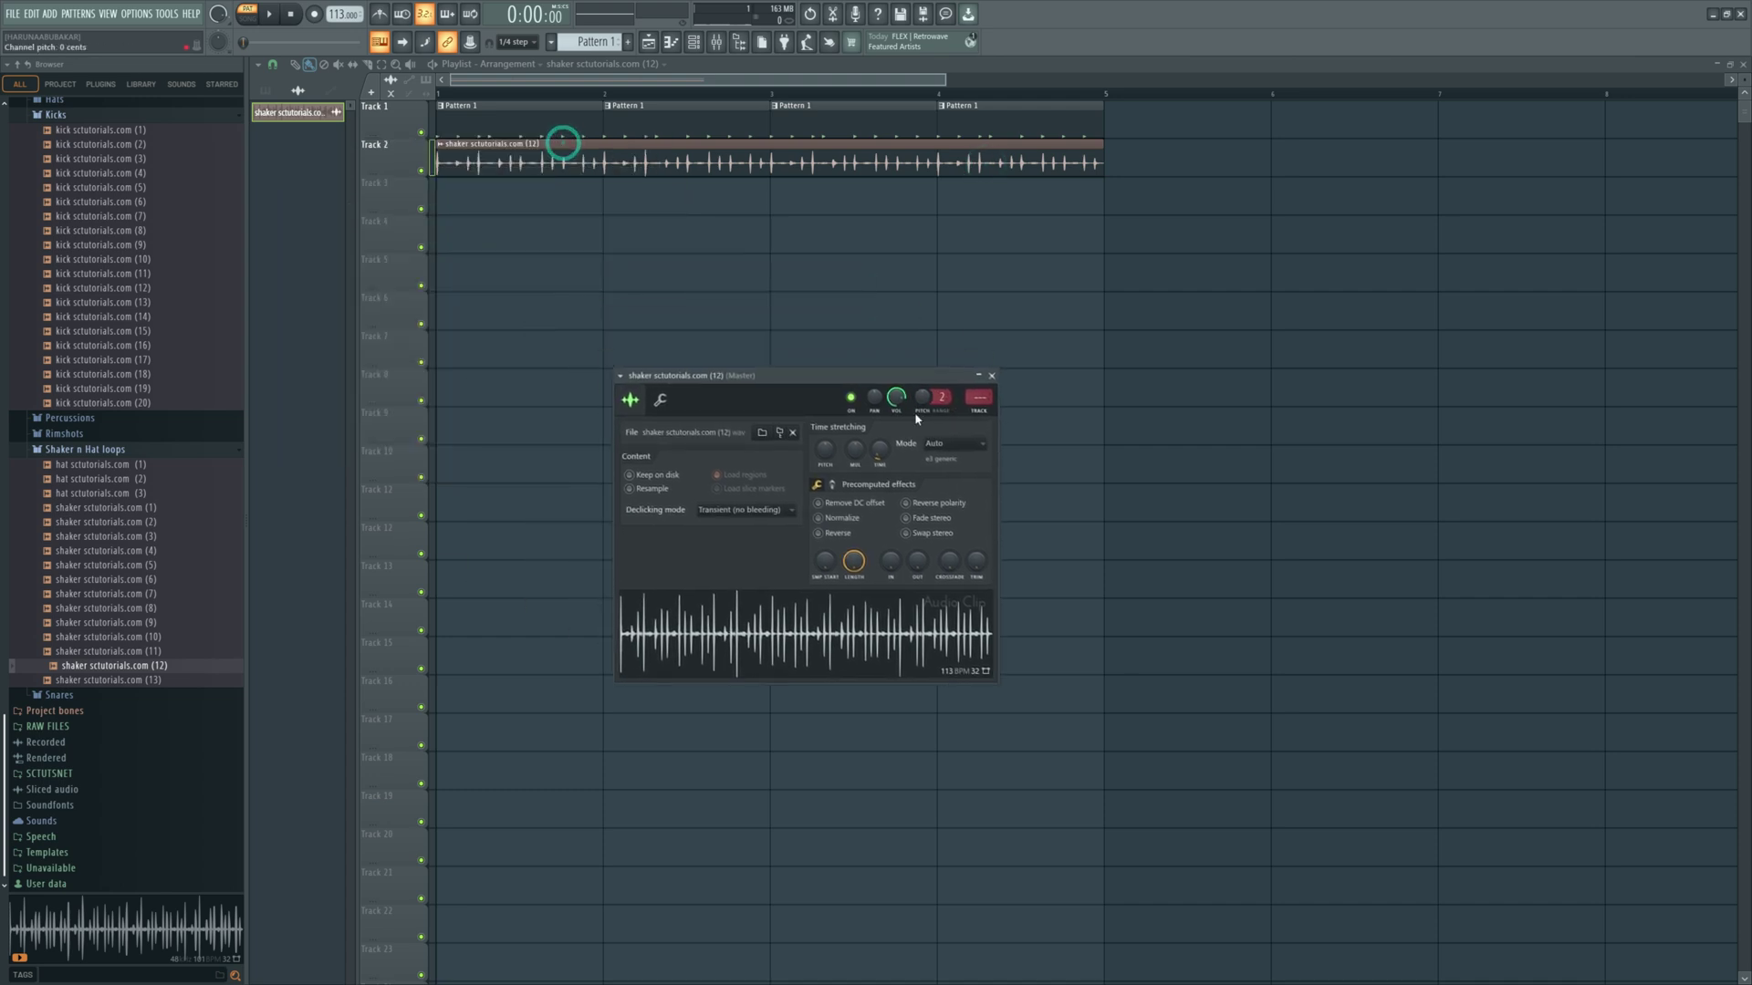
click(246, 17)
key(space)
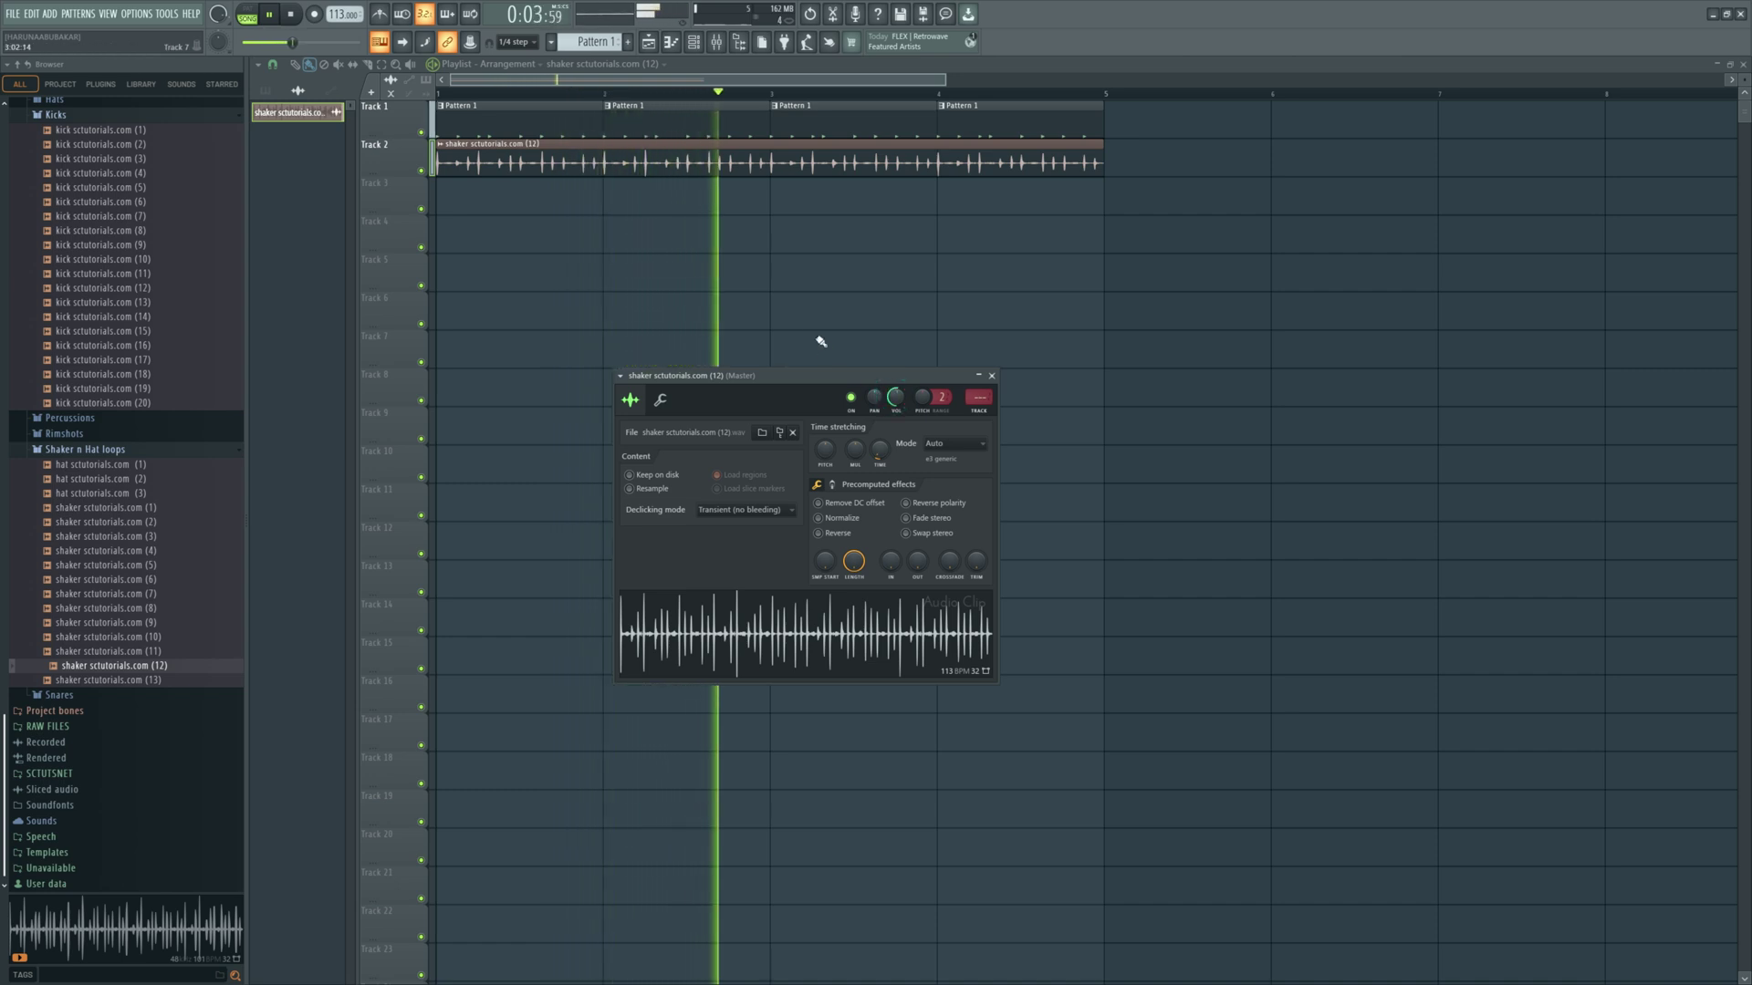
key(Escape)
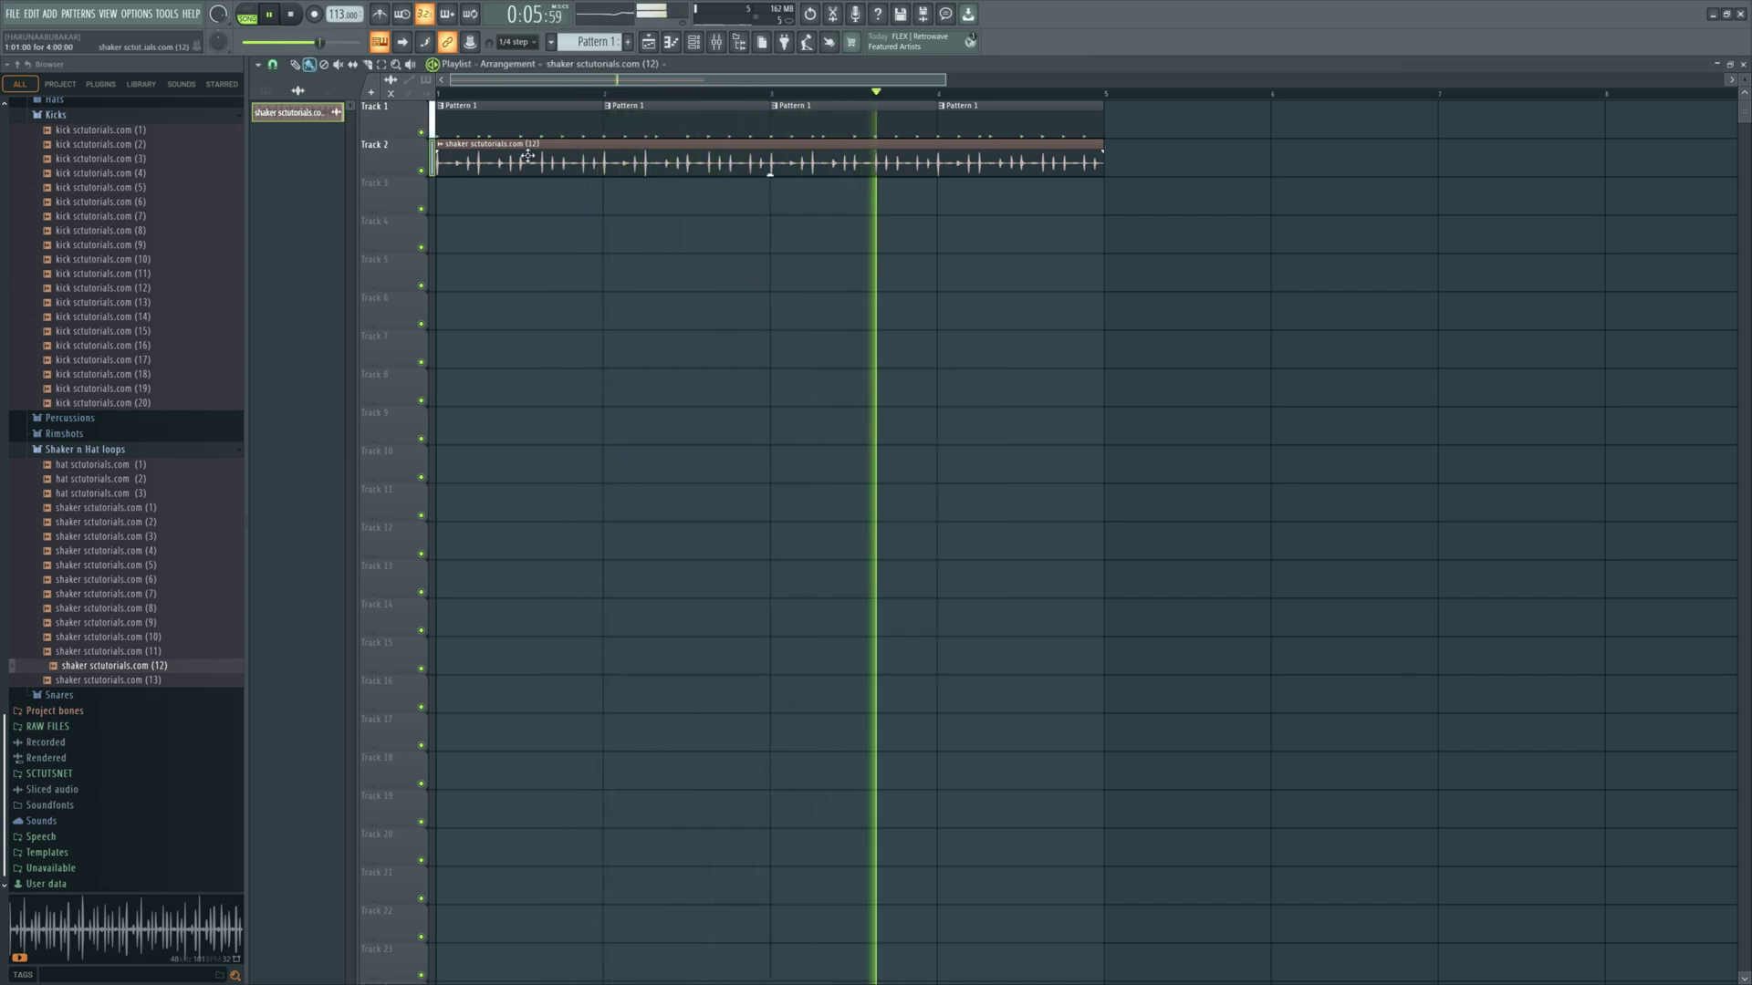
key(space)
- Add the hat (2) loop to Track 3 and listen to it playing
drag(98, 486, 559, 208)
key(space)
double_click(559, 192)
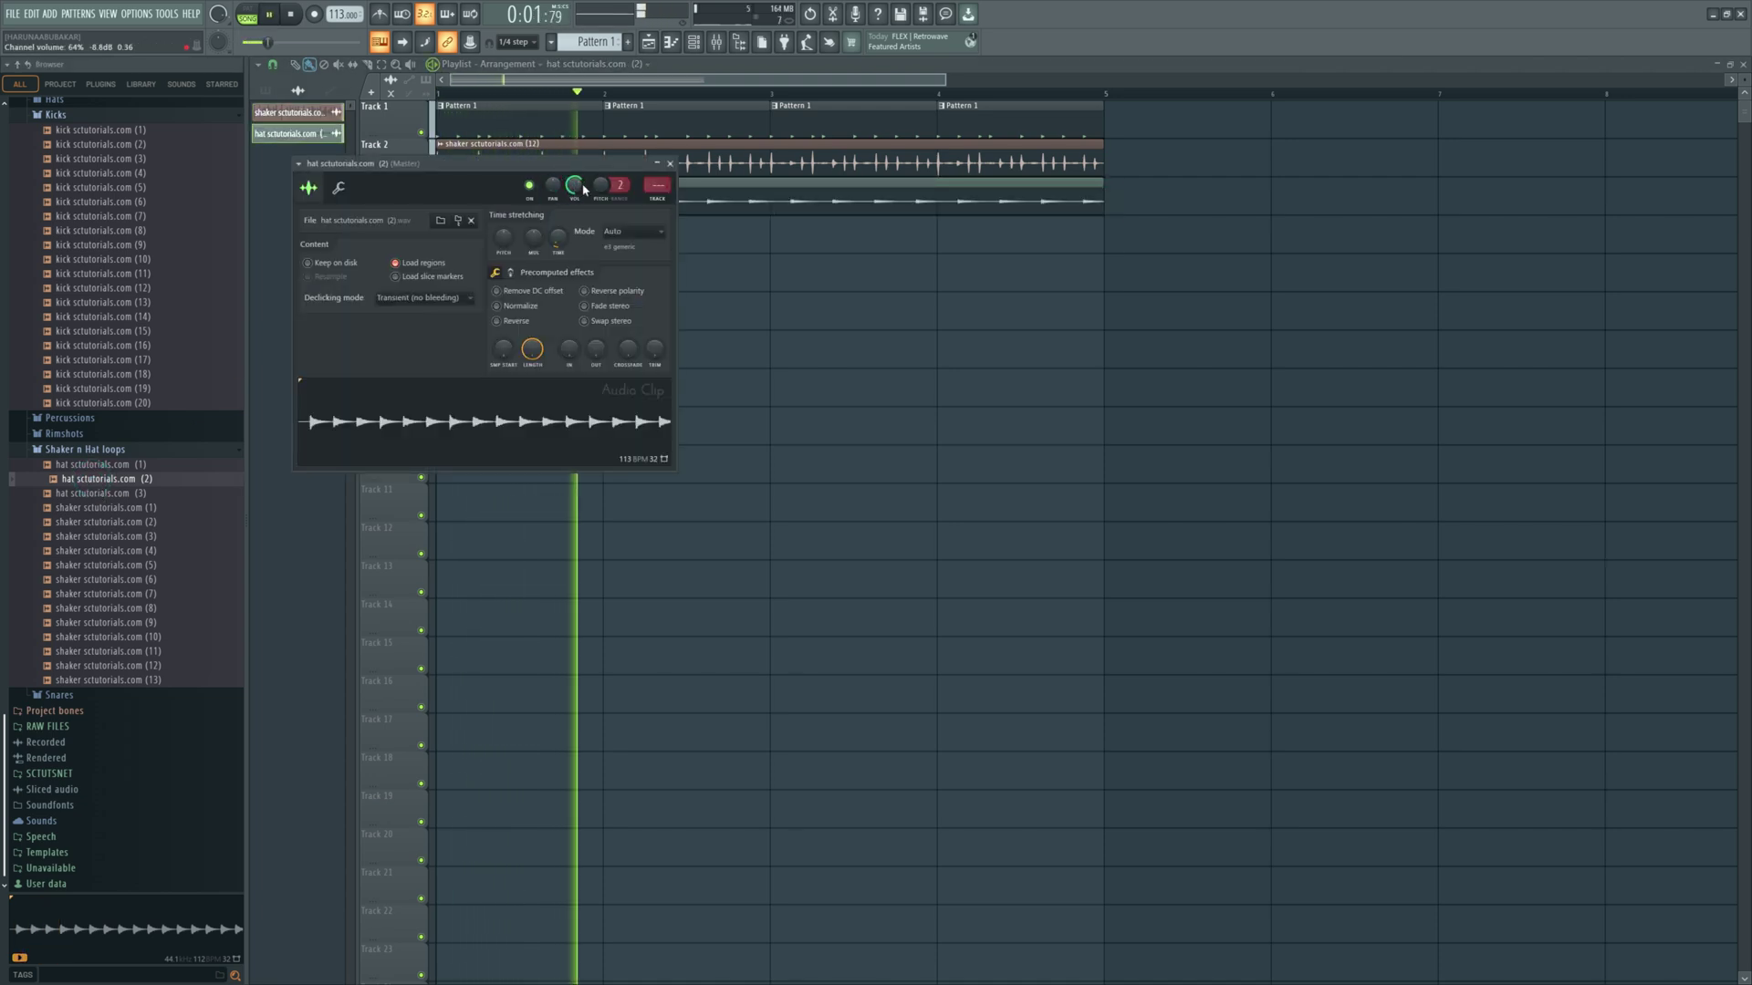
drag(582, 172, 949, 472)
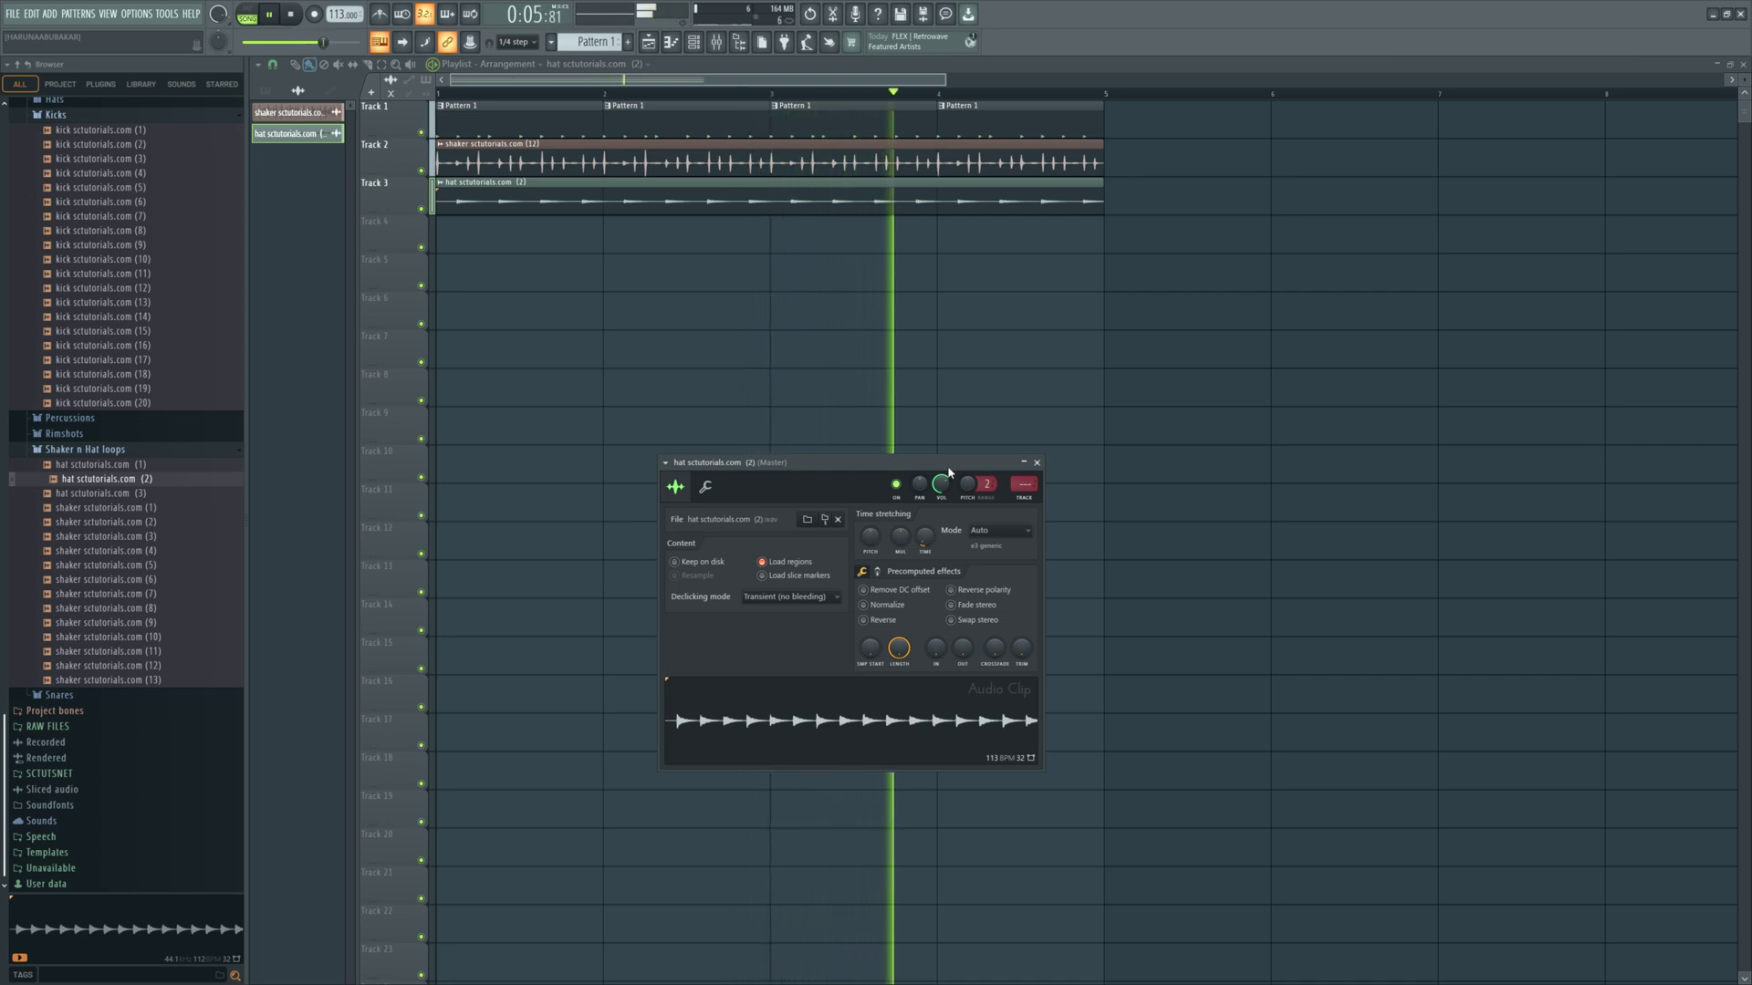
key(Escape)
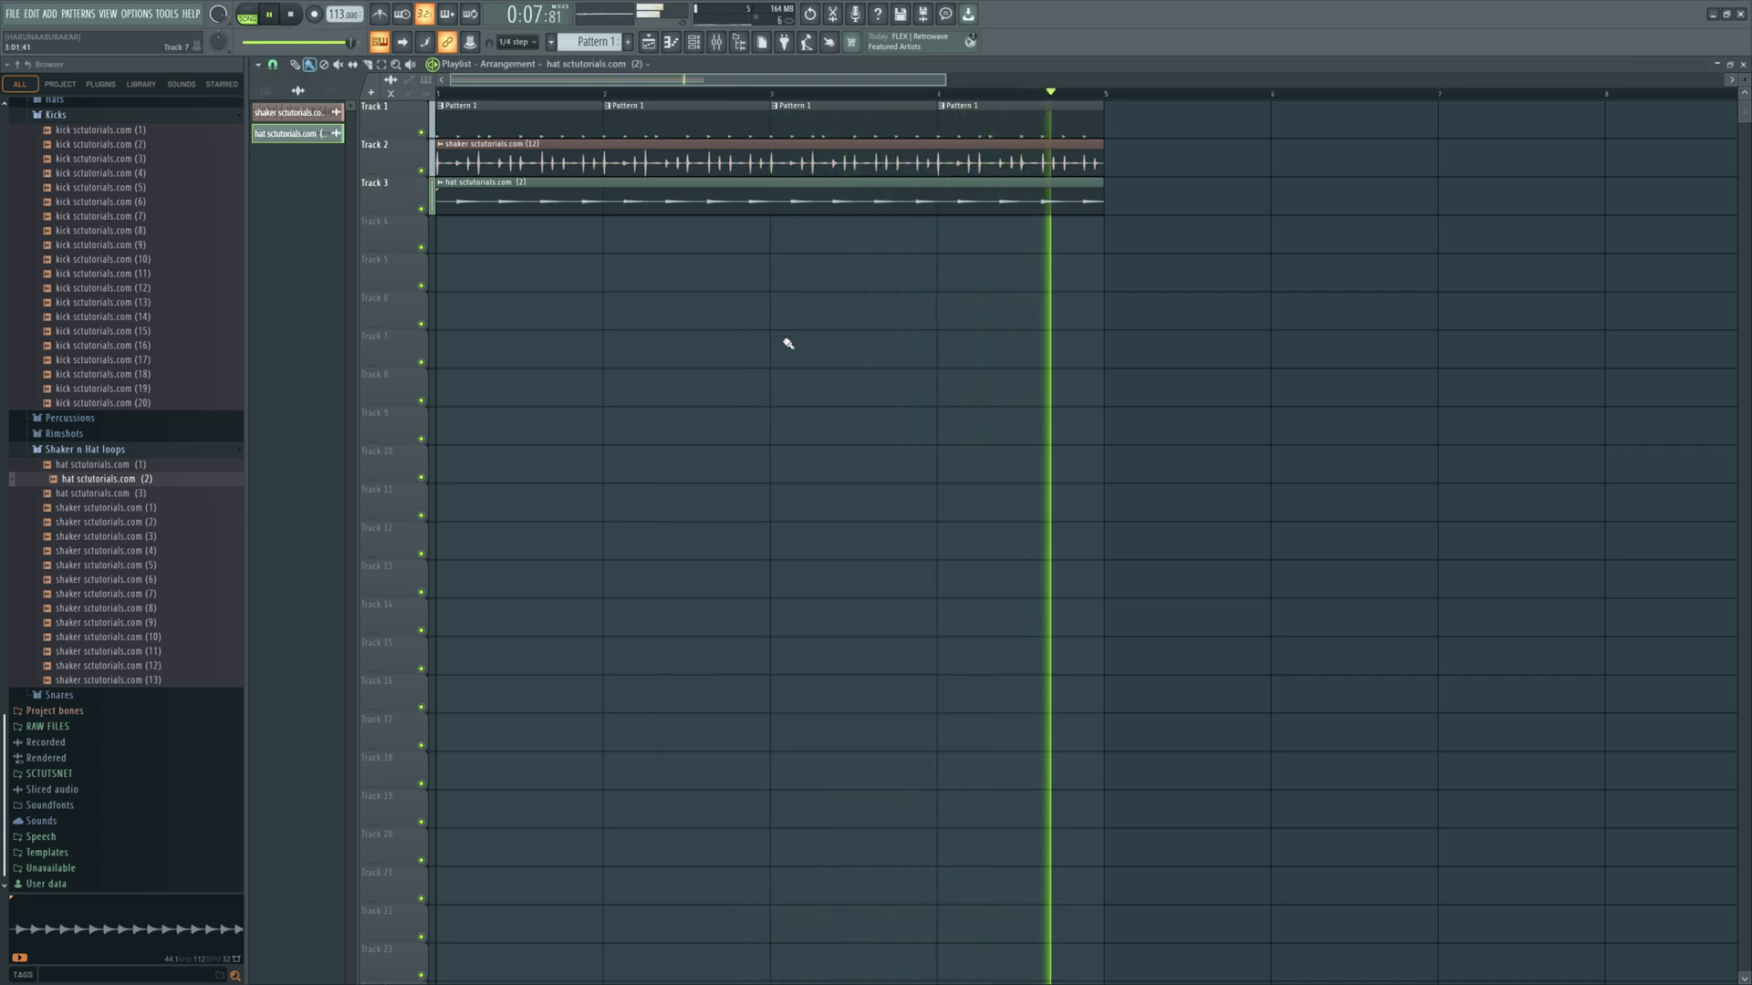
- Show all channels in the Channel rack and stop playback
click(695, 43)
click(773, 156)
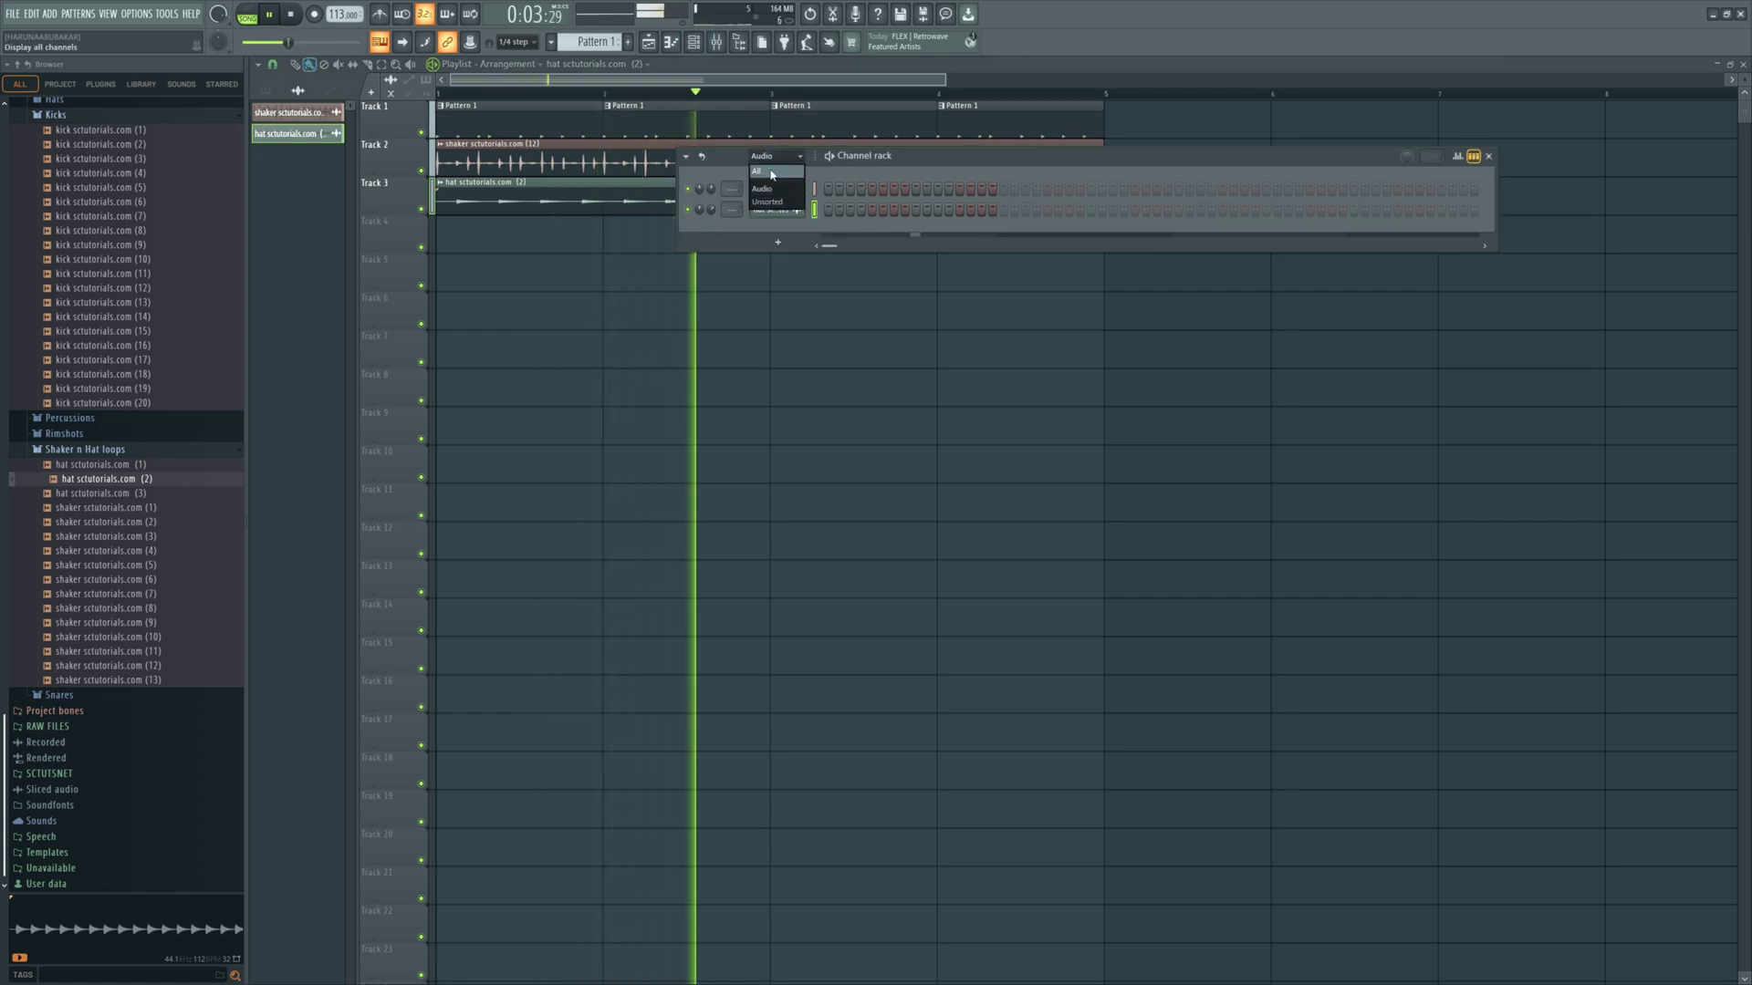
click(772, 173)
key(space)
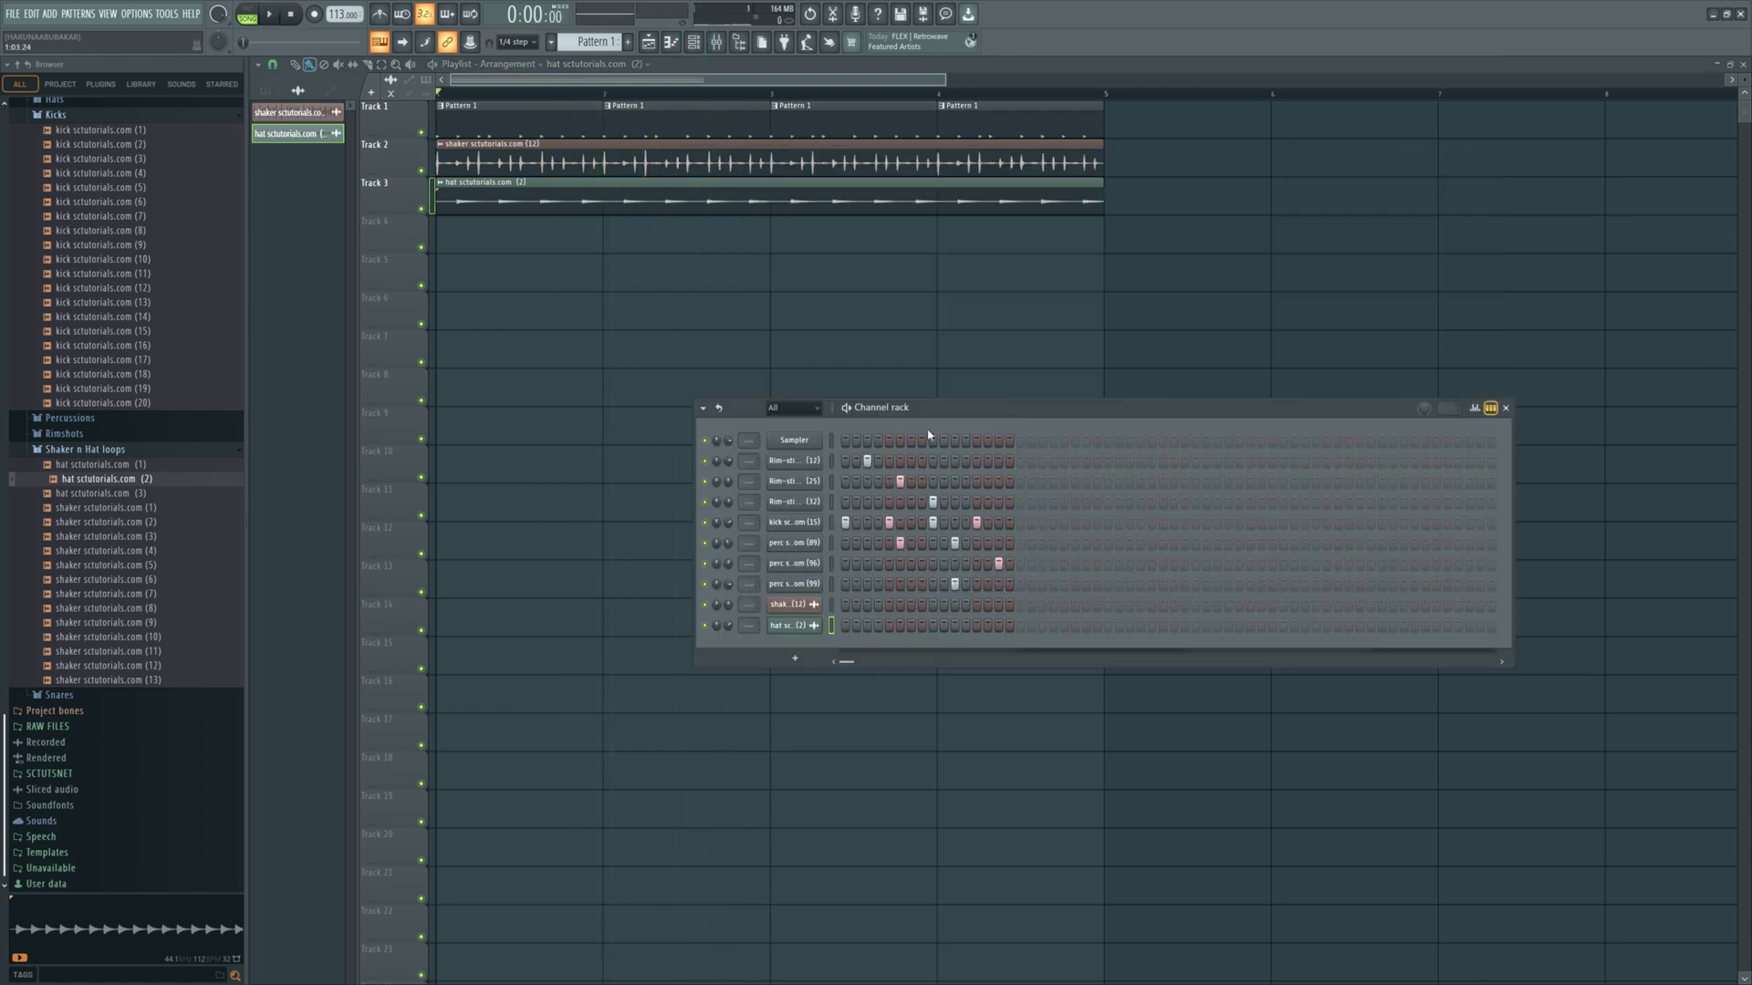
- Mute the three rimshot channels and play the pattern without them
click(704, 461)
click(705, 481)
click(705, 502)
key(space)
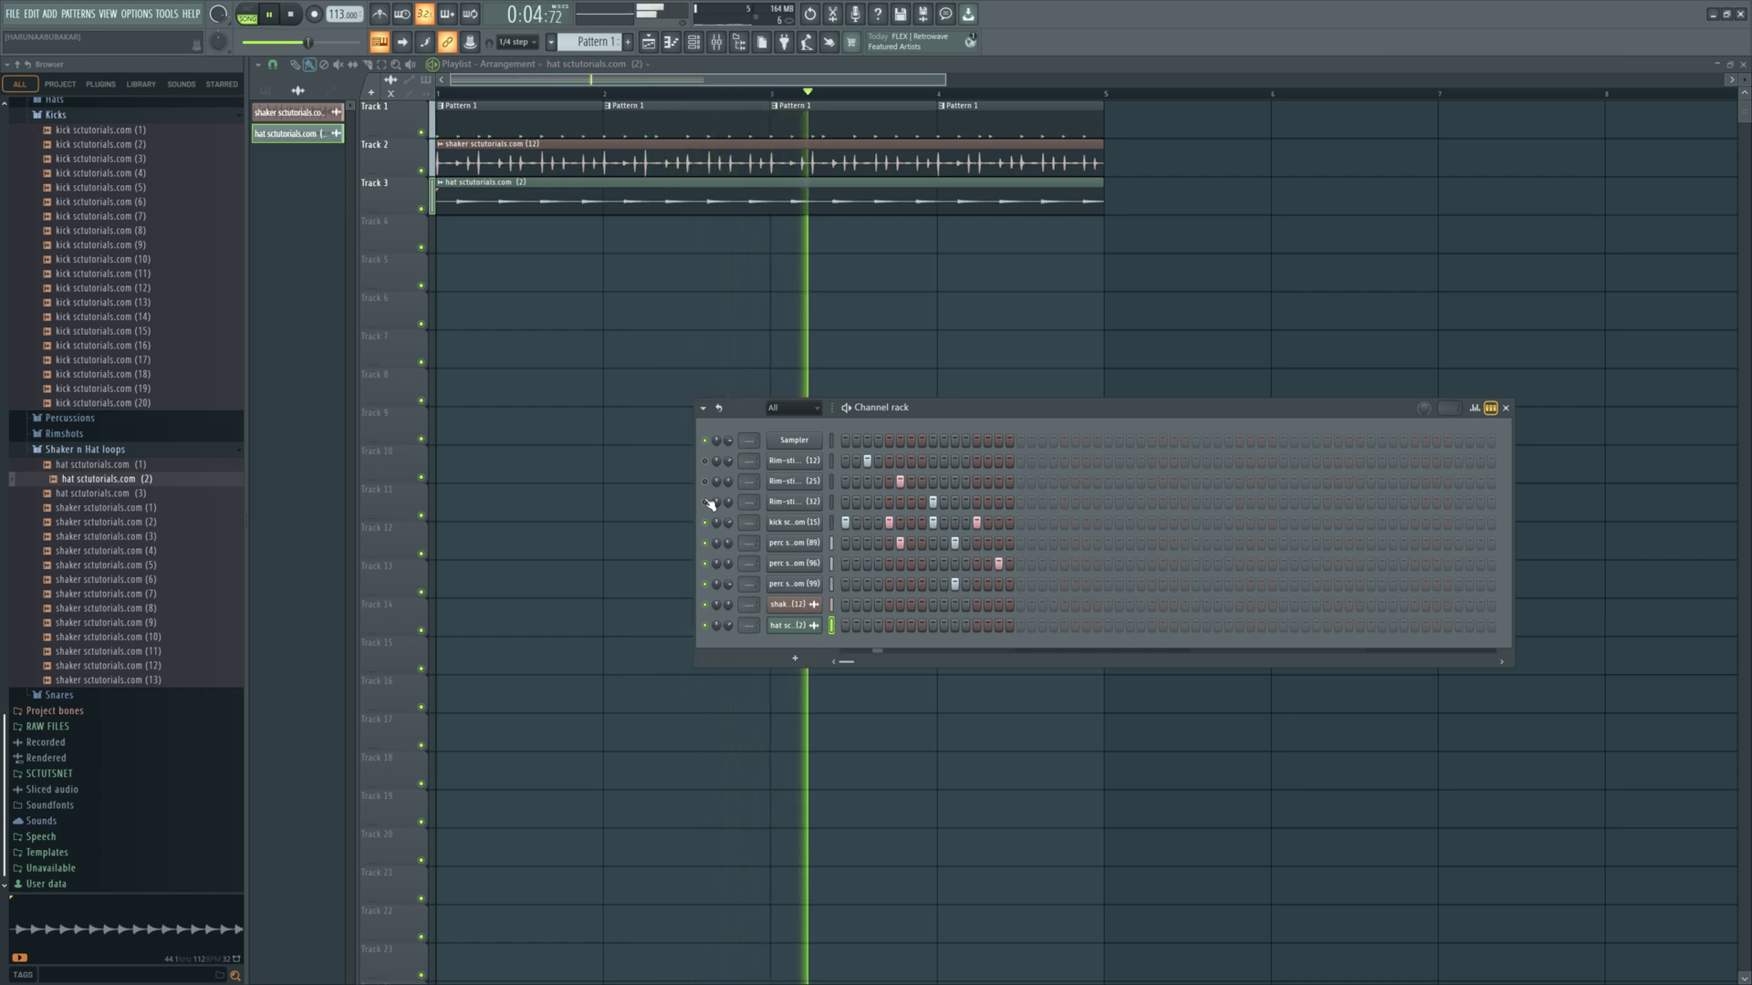
drag(710, 504, 709, 529)
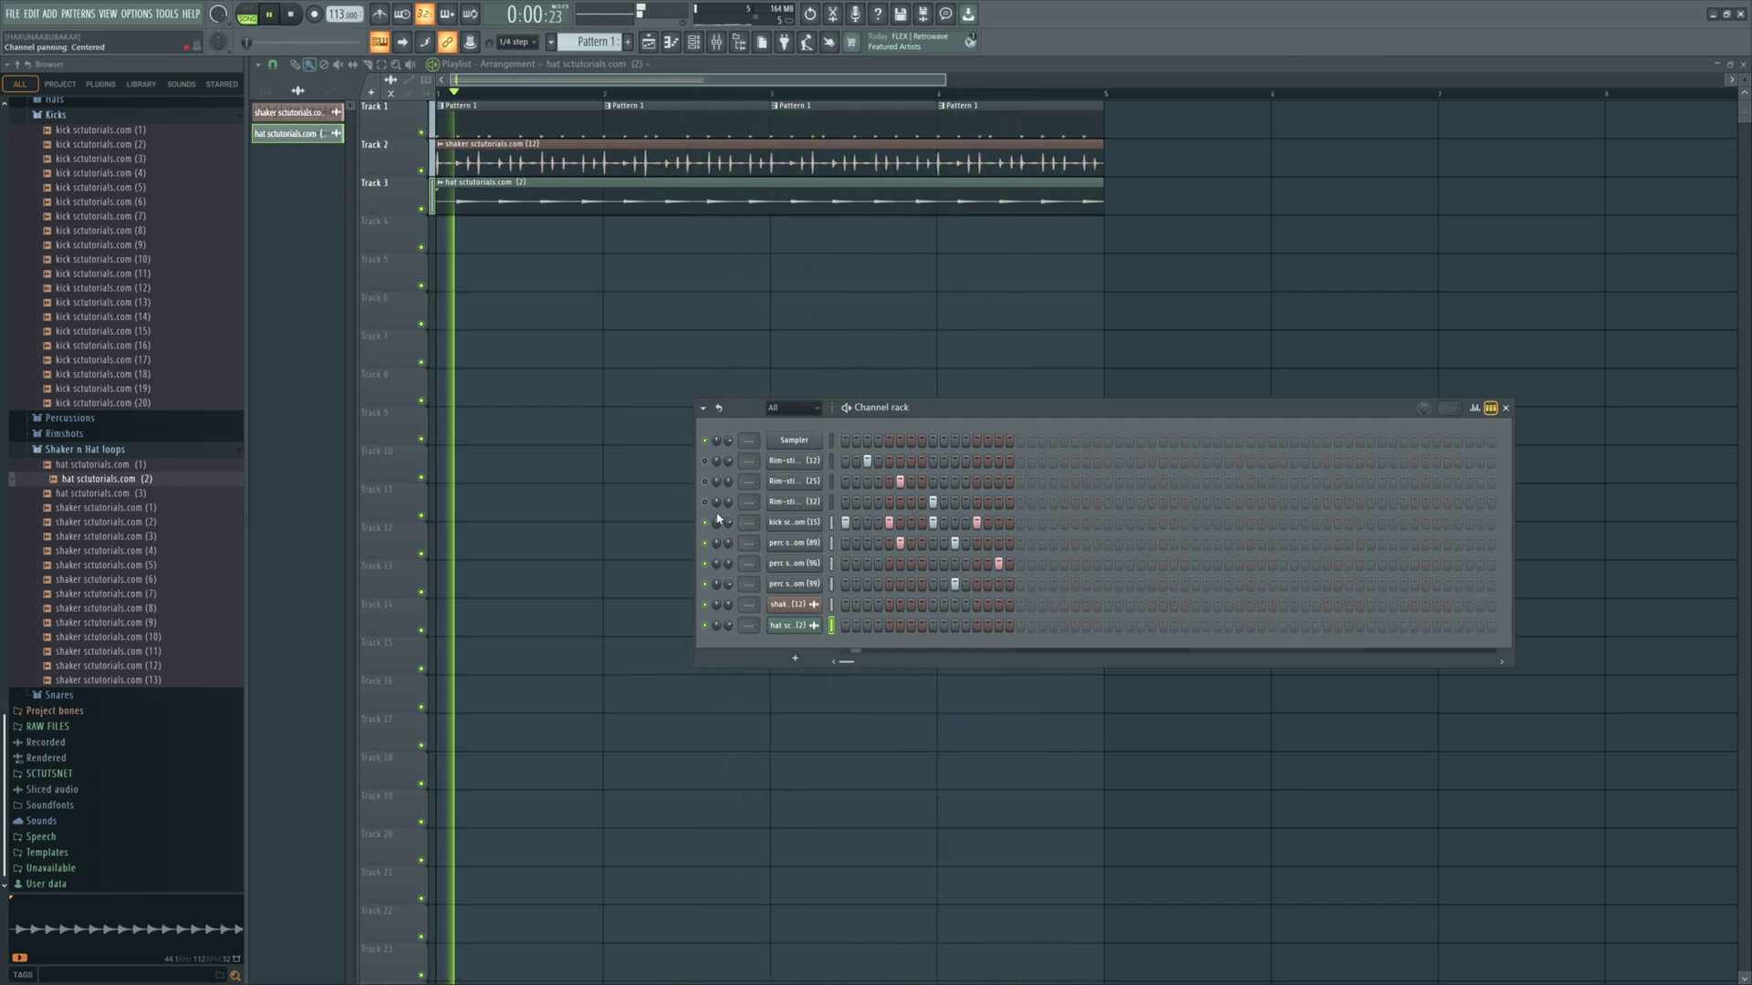
key(space)
key(space)
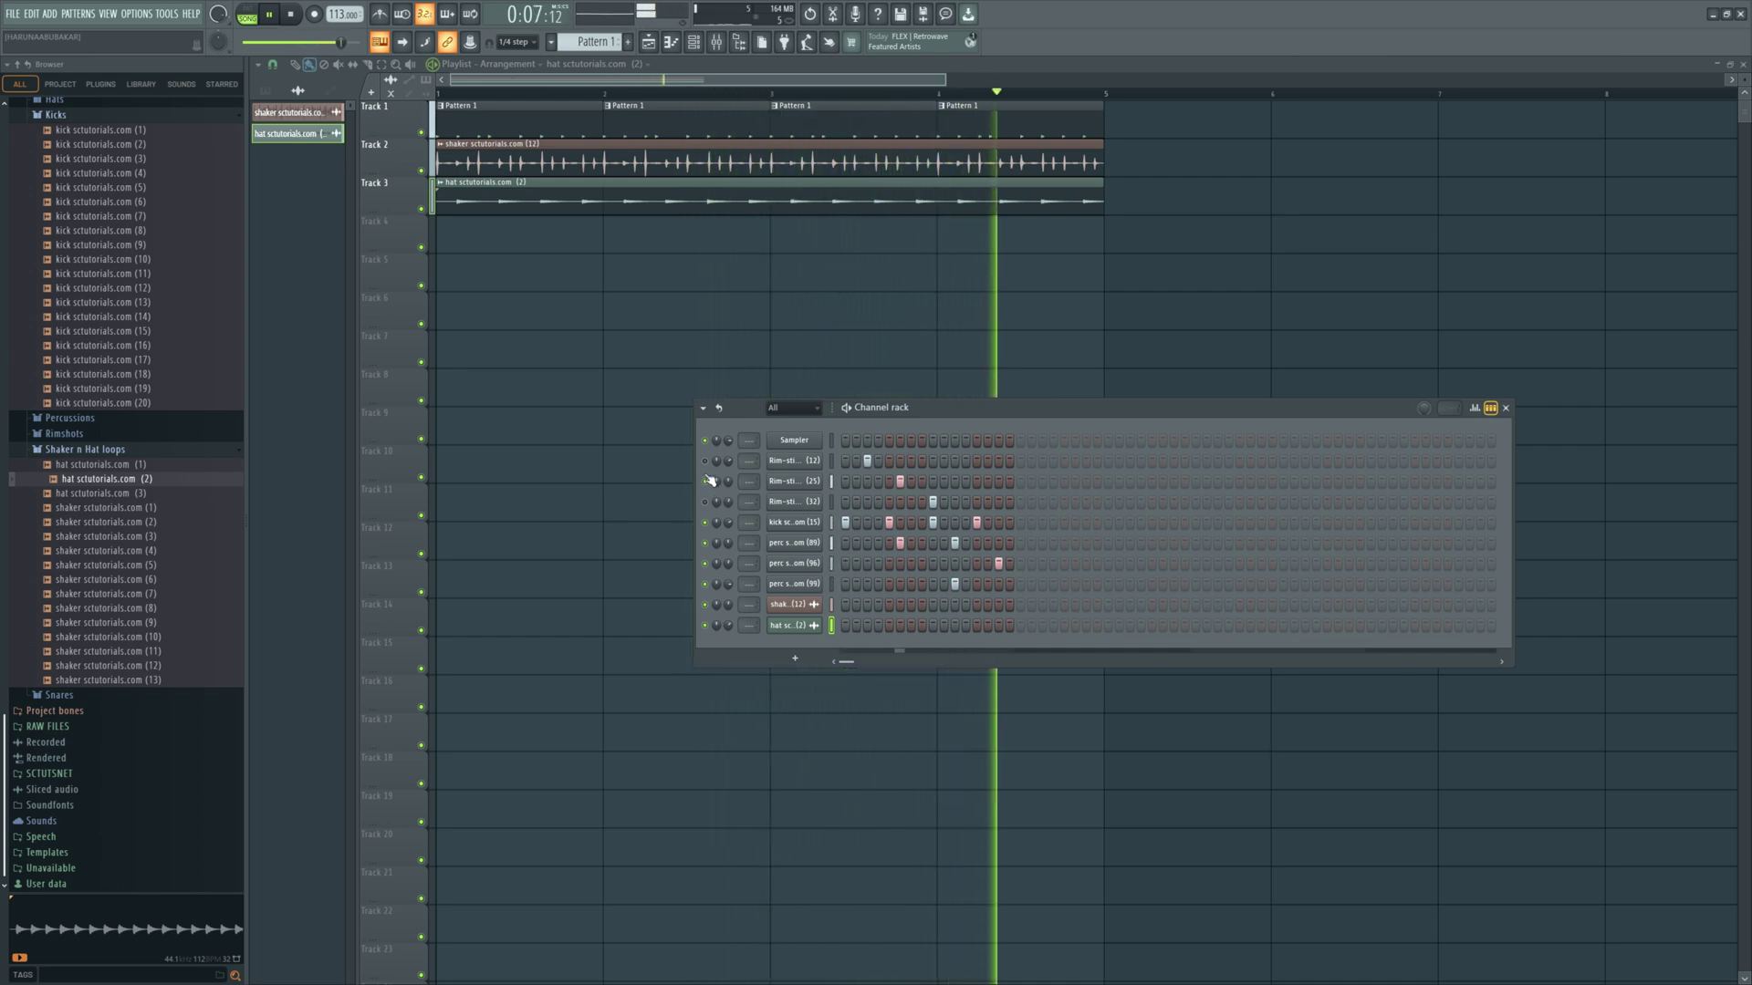
- Switch the three rimshot channels back on, including rimshot (32)
key(space)
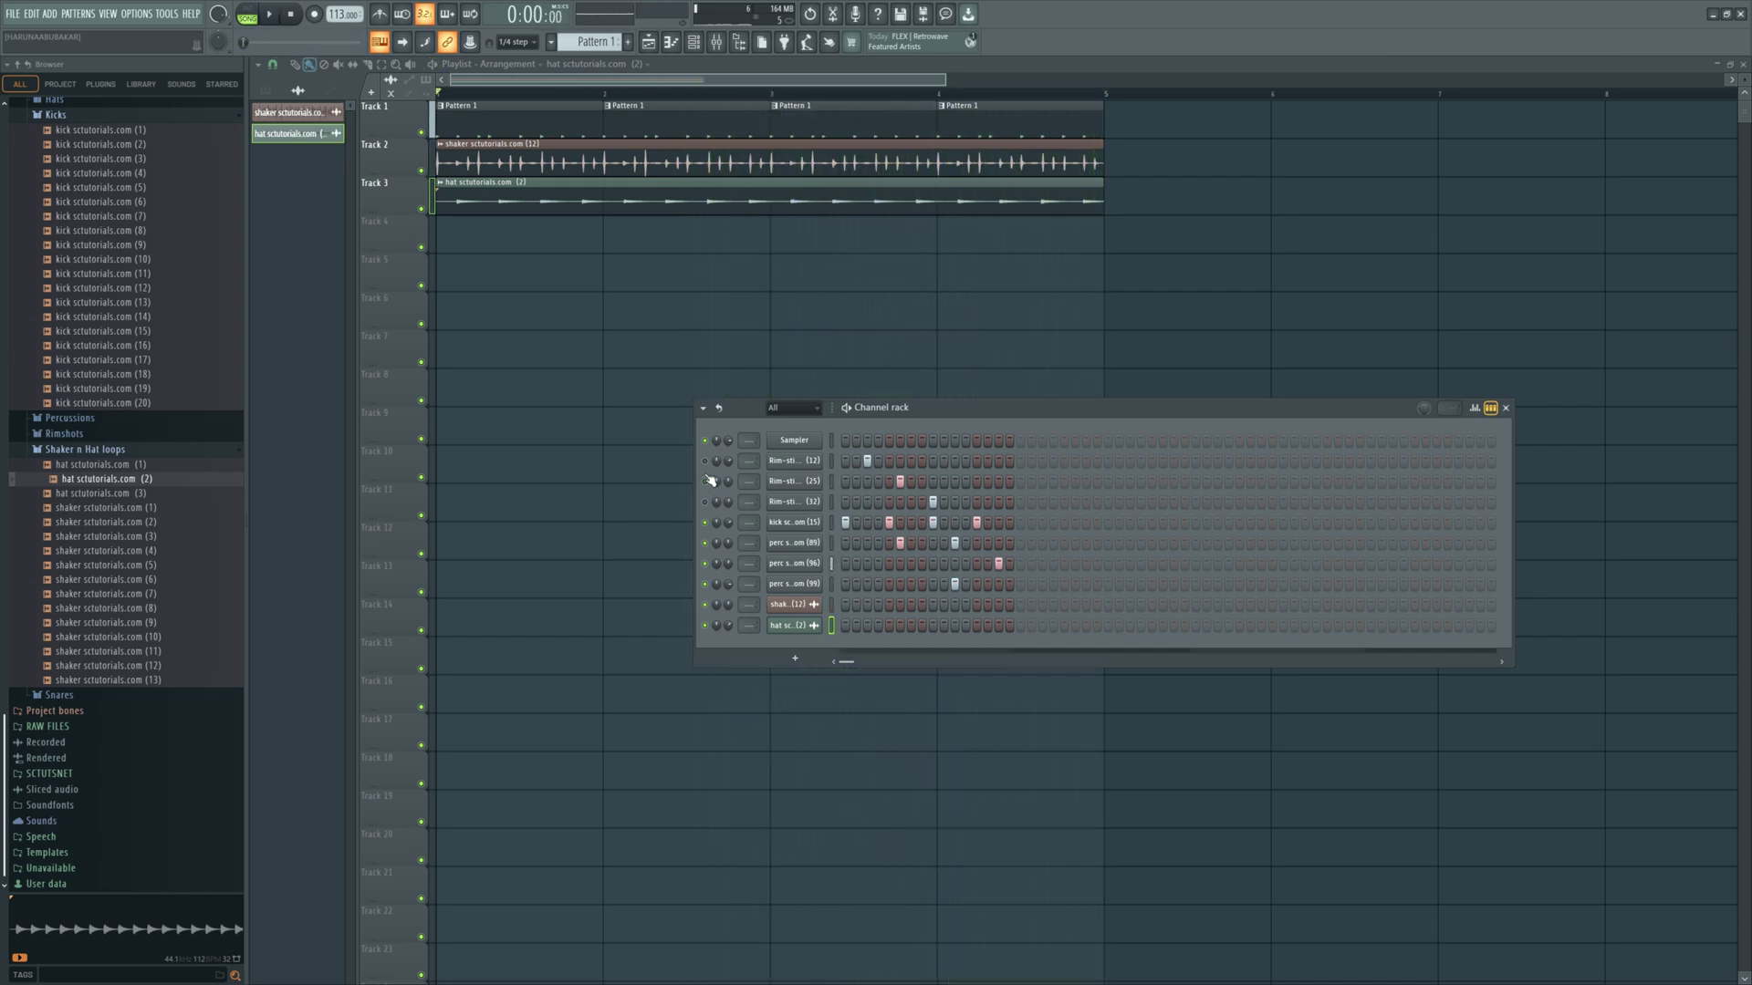
click(710, 481)
click(704, 480)
click(705, 461)
click(704, 503)
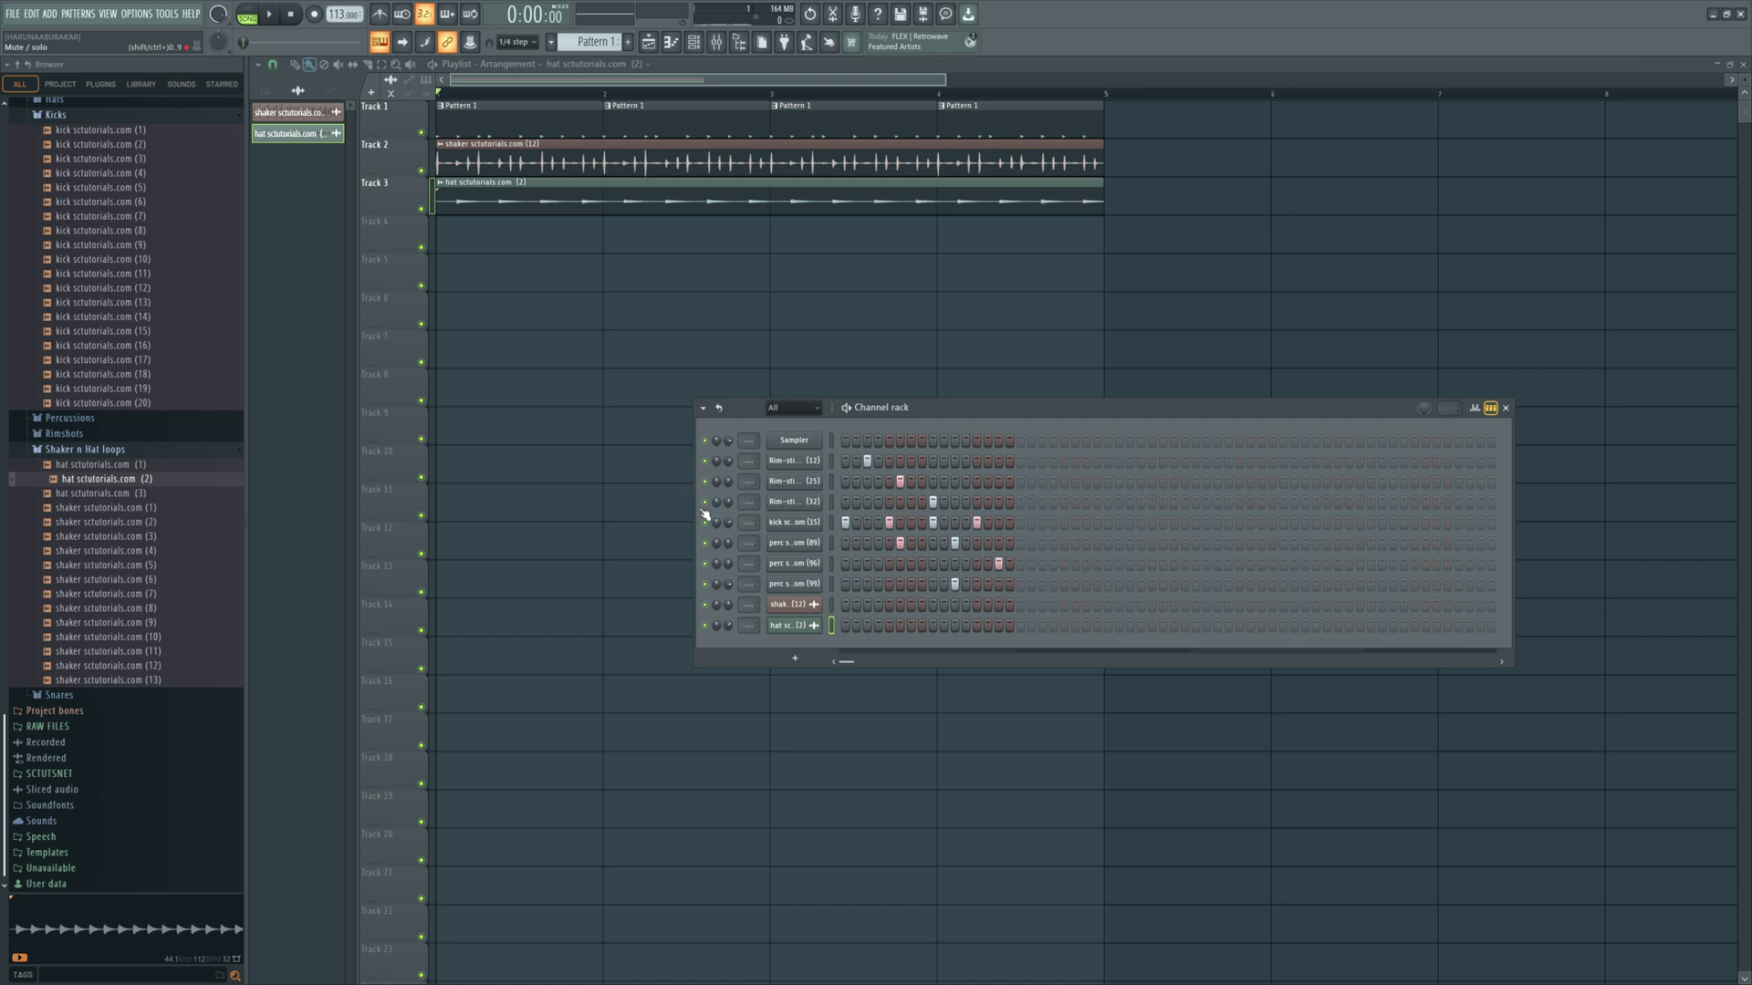